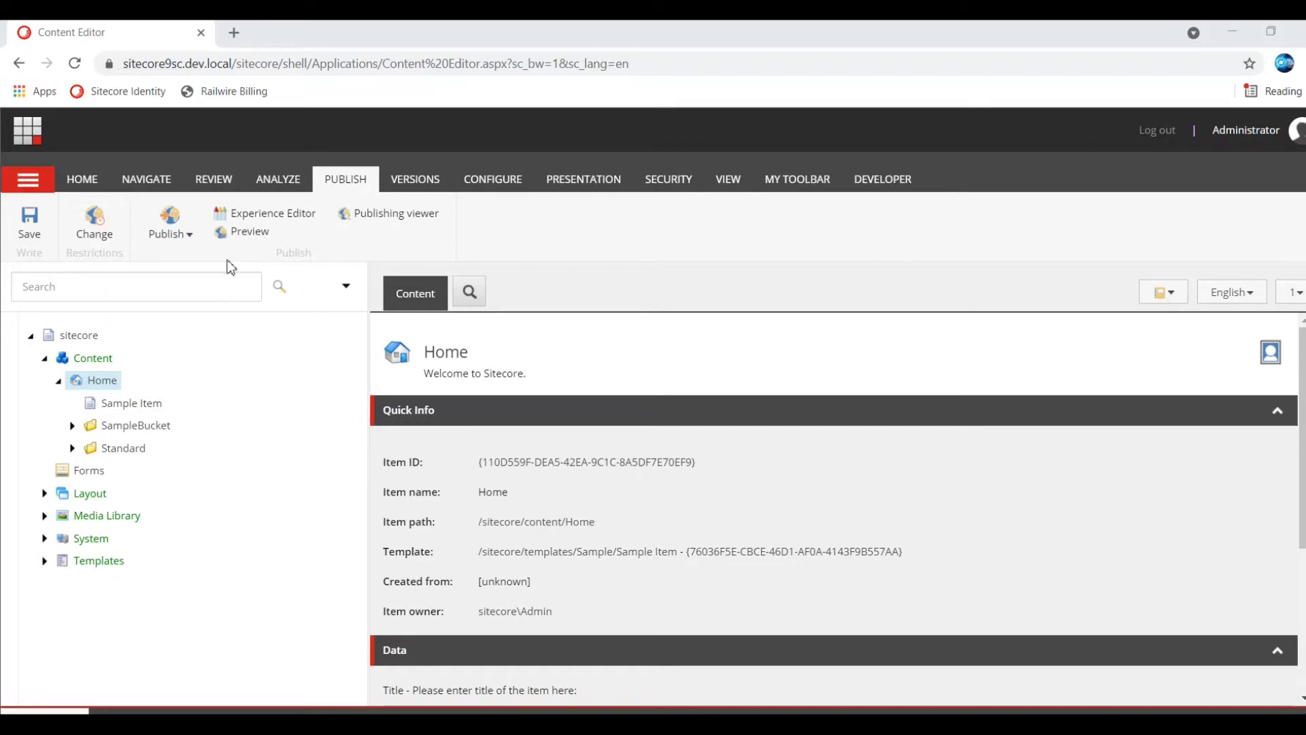
Step: Preview the Home page in a new tab, scroll through it, then go back to the Content Editor
{"action": "left_click", "coordinate": [243, 232]}
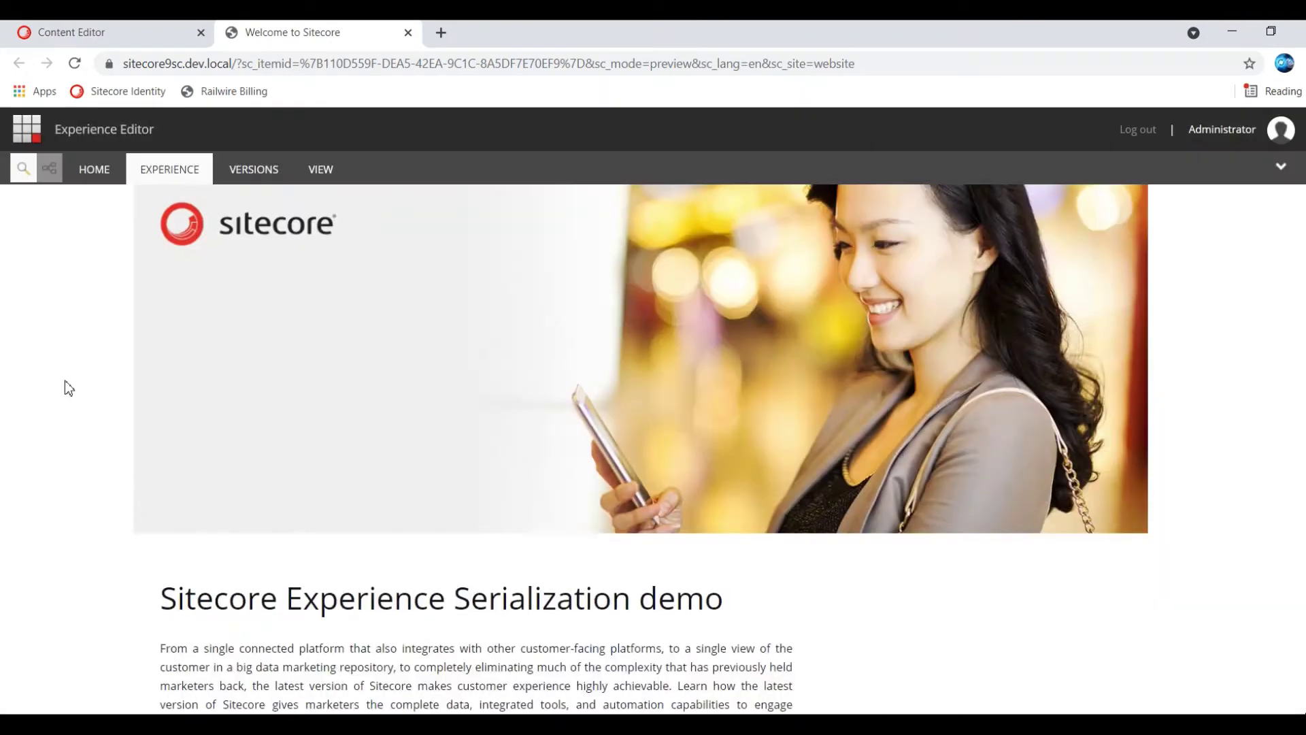
{"action": "scroll", "coordinate": [68, 388], "scroll_direction": "down", "scroll_amount": 2}
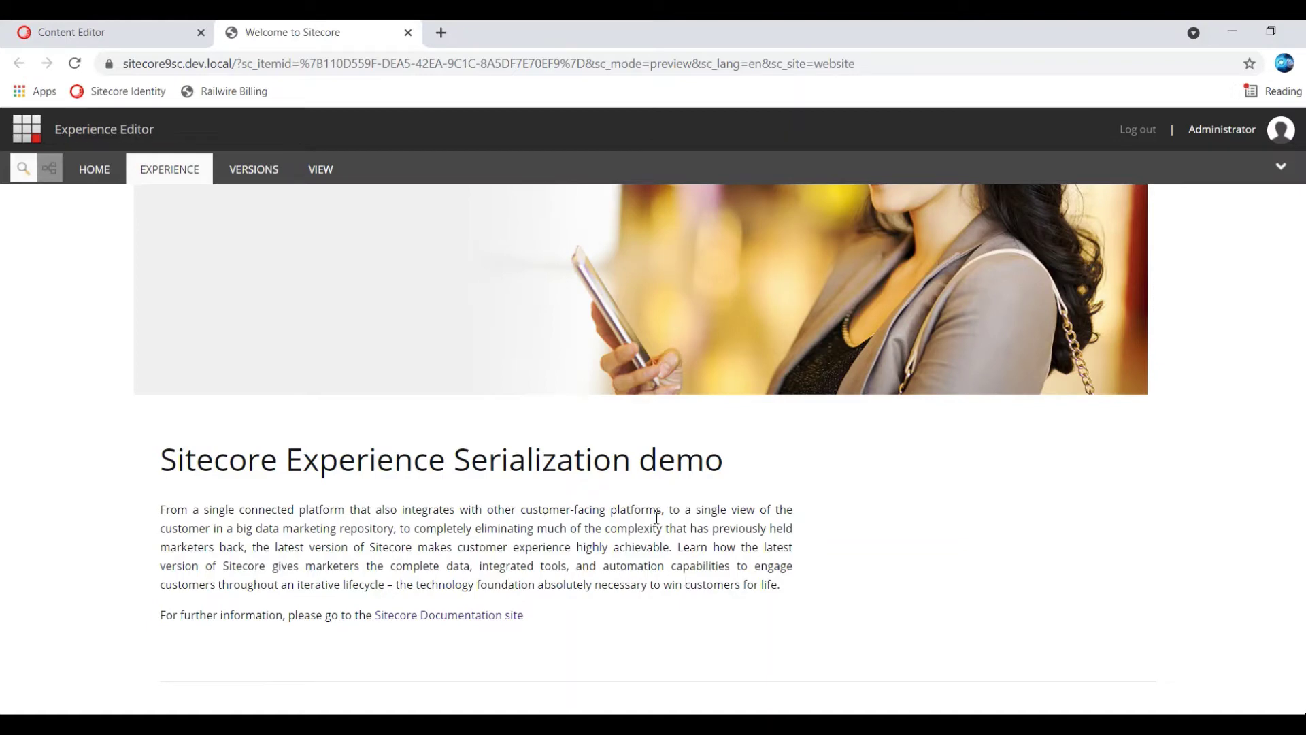
{"action": "left_click", "coordinate": [156, 34]}
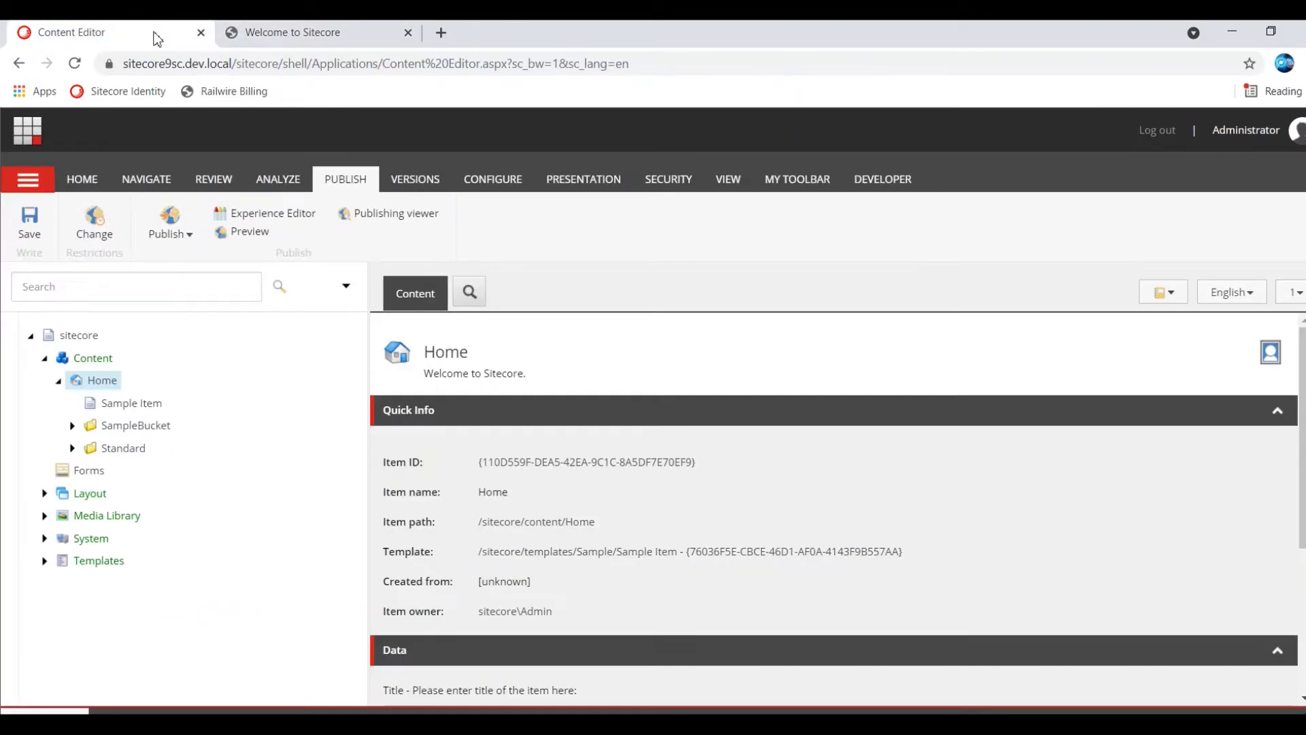
Step: Open Personalize for Sample Rendering under the Default device in the Home item's final layout
{"action": "left_click", "coordinate": [581, 180]}
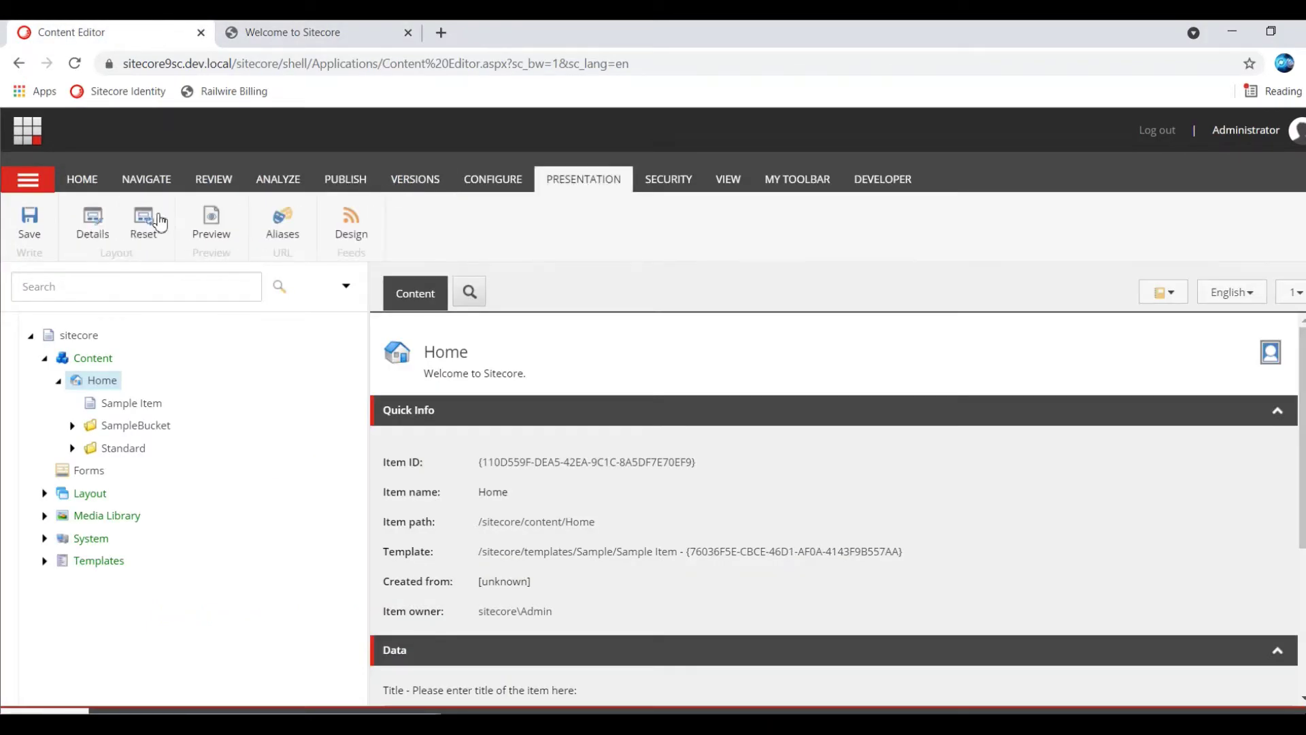
{"action": "left_click", "coordinate": [93, 227]}
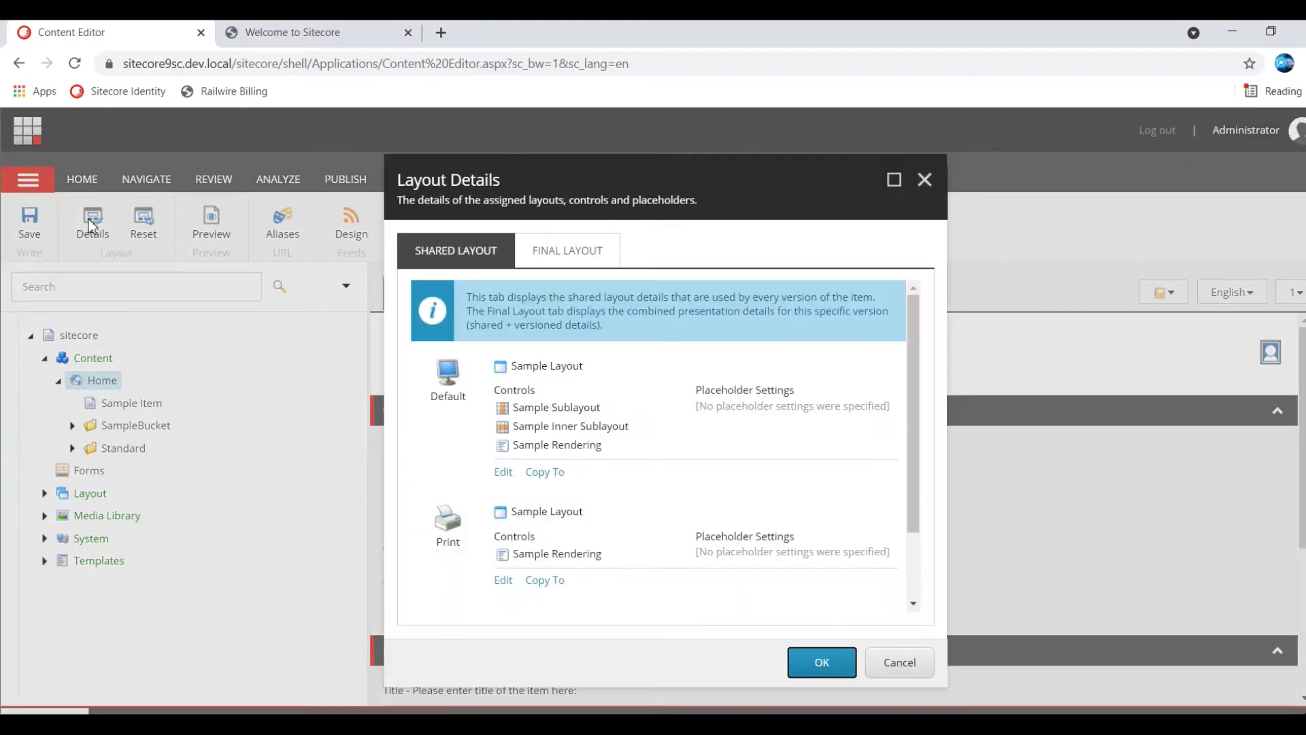
{"action": "left_click", "coordinate": [563, 262]}
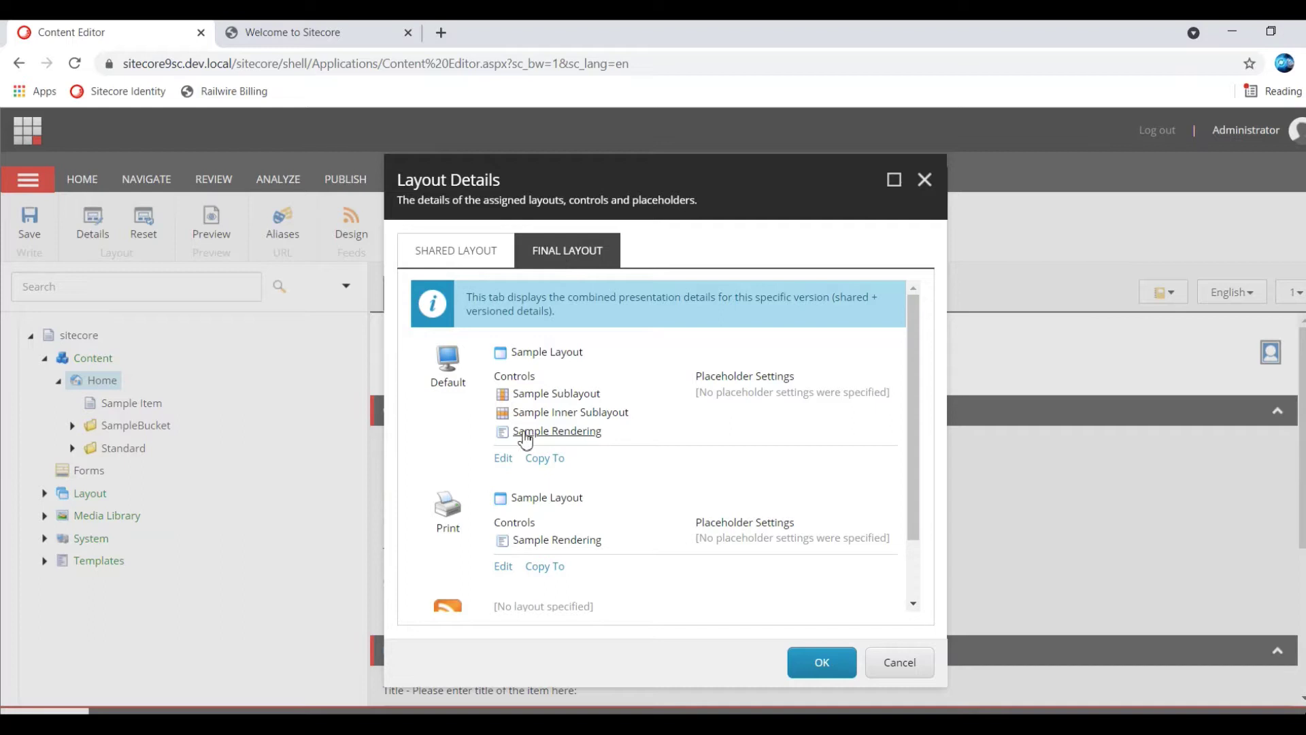
{"action": "left_click", "coordinate": [503, 459]}
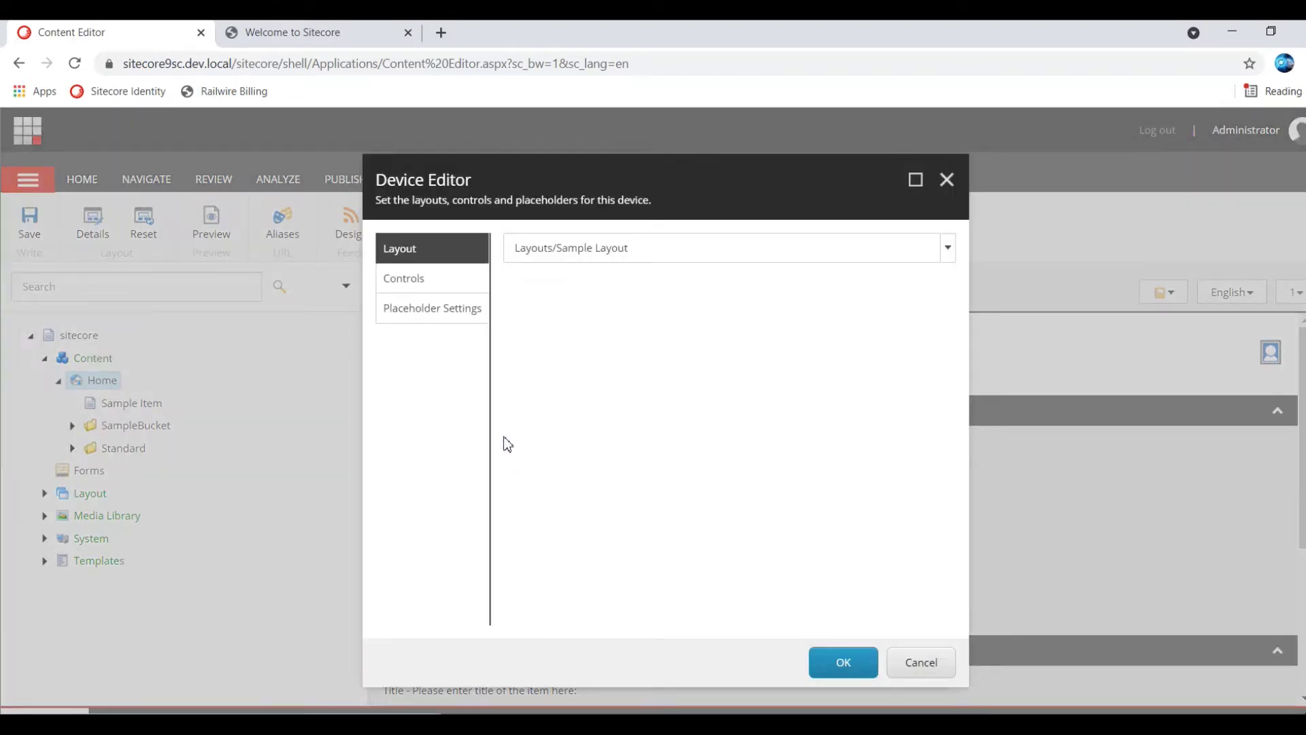
{"action": "left_click", "coordinate": [457, 280]}
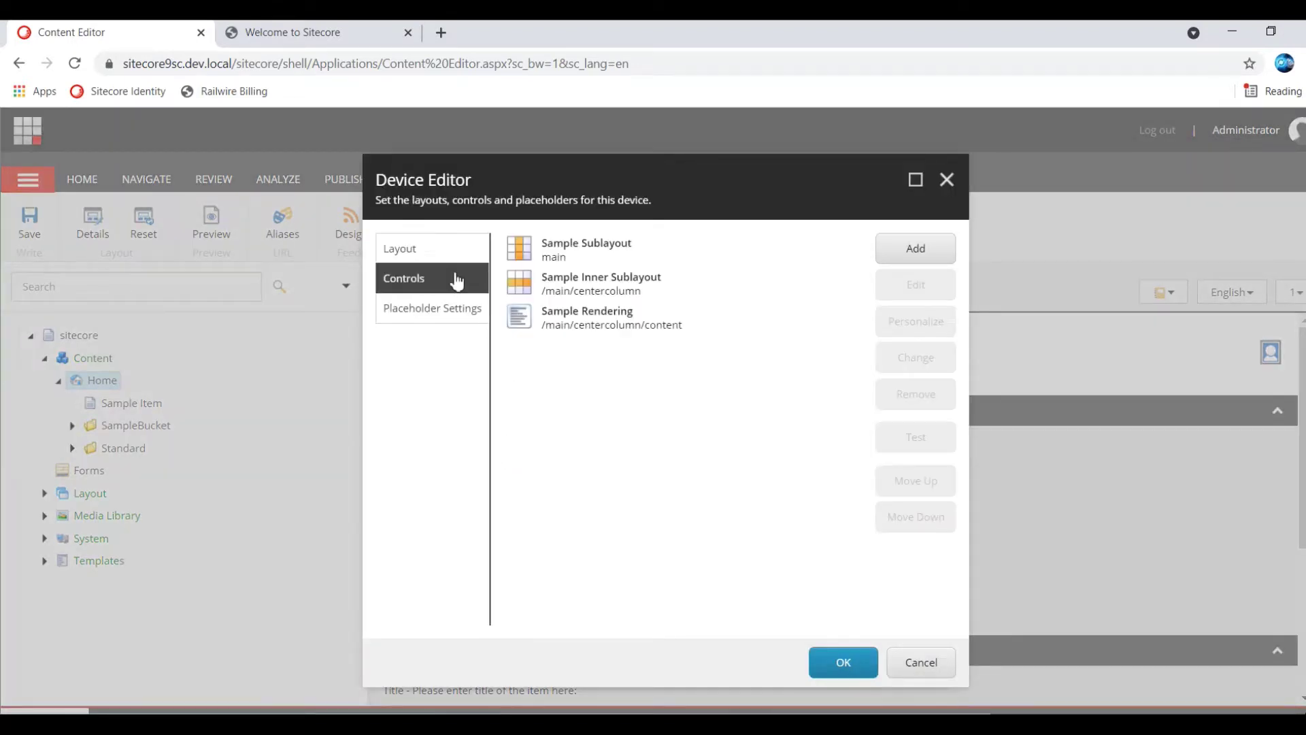
{"action": "left_click", "coordinate": [574, 320]}
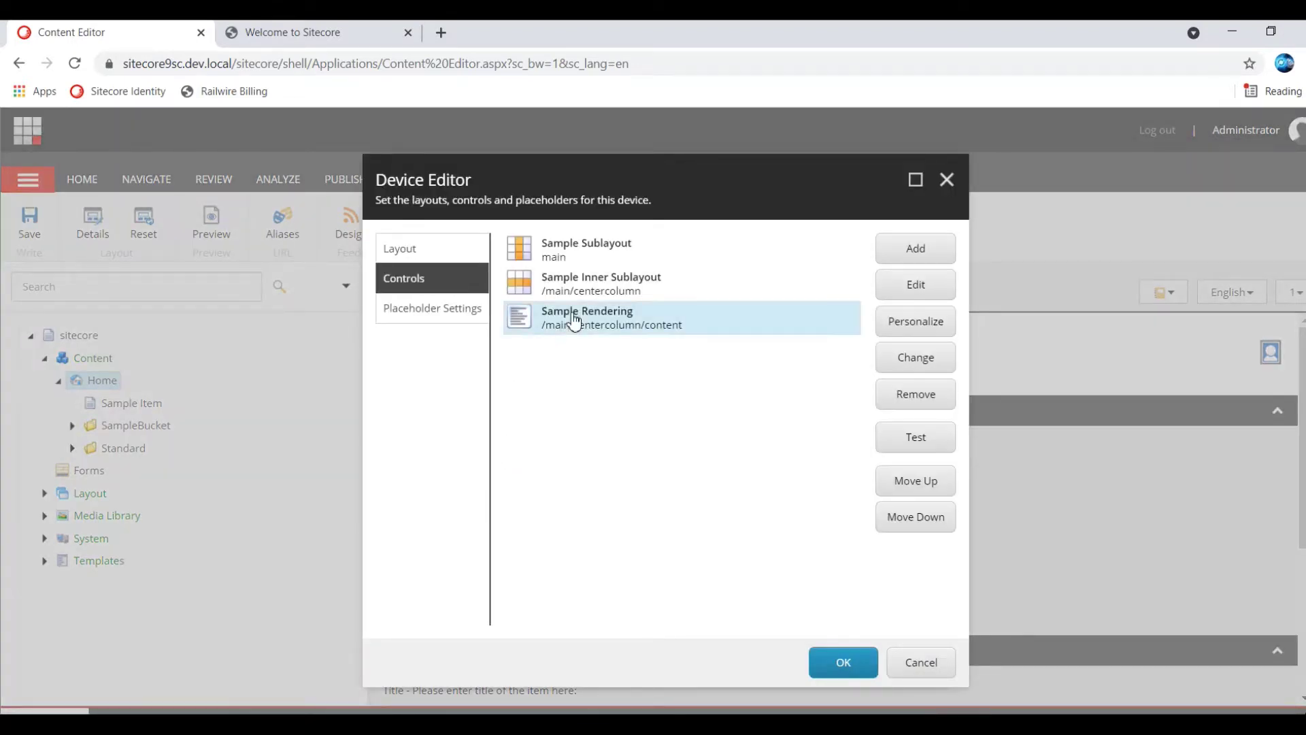
{"action": "left_click", "coordinate": [921, 336]}
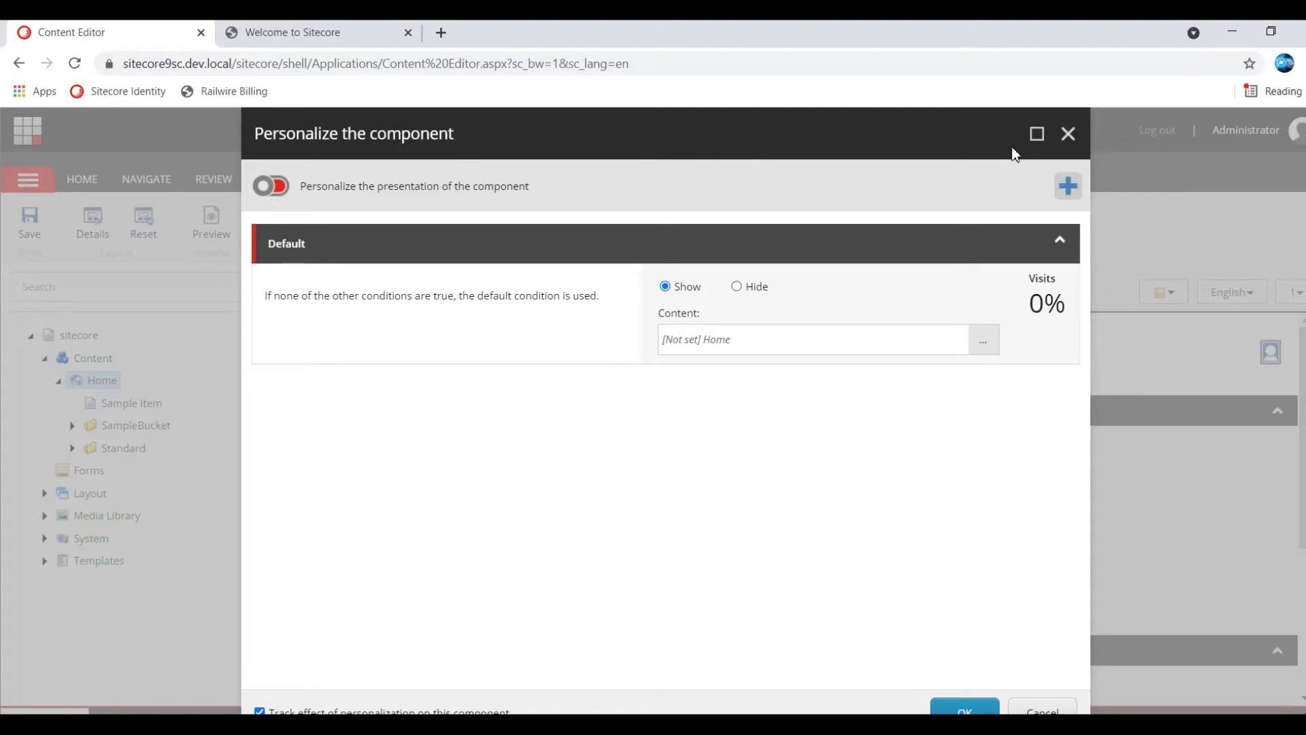
Step: Add a new personalization rule named 'sample Rule' above Default
{"action": "left_click", "coordinate": [1067, 187]}
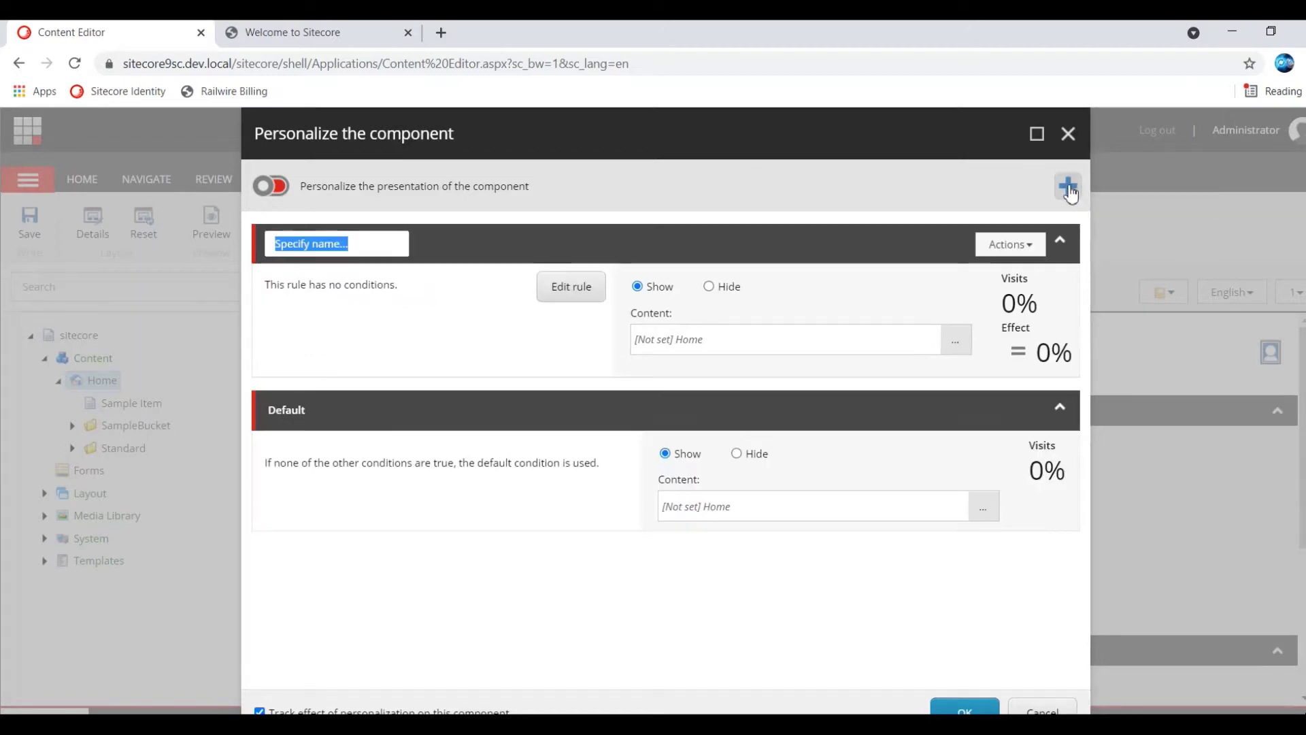
{"action": "key", "text": "BackSpace"}
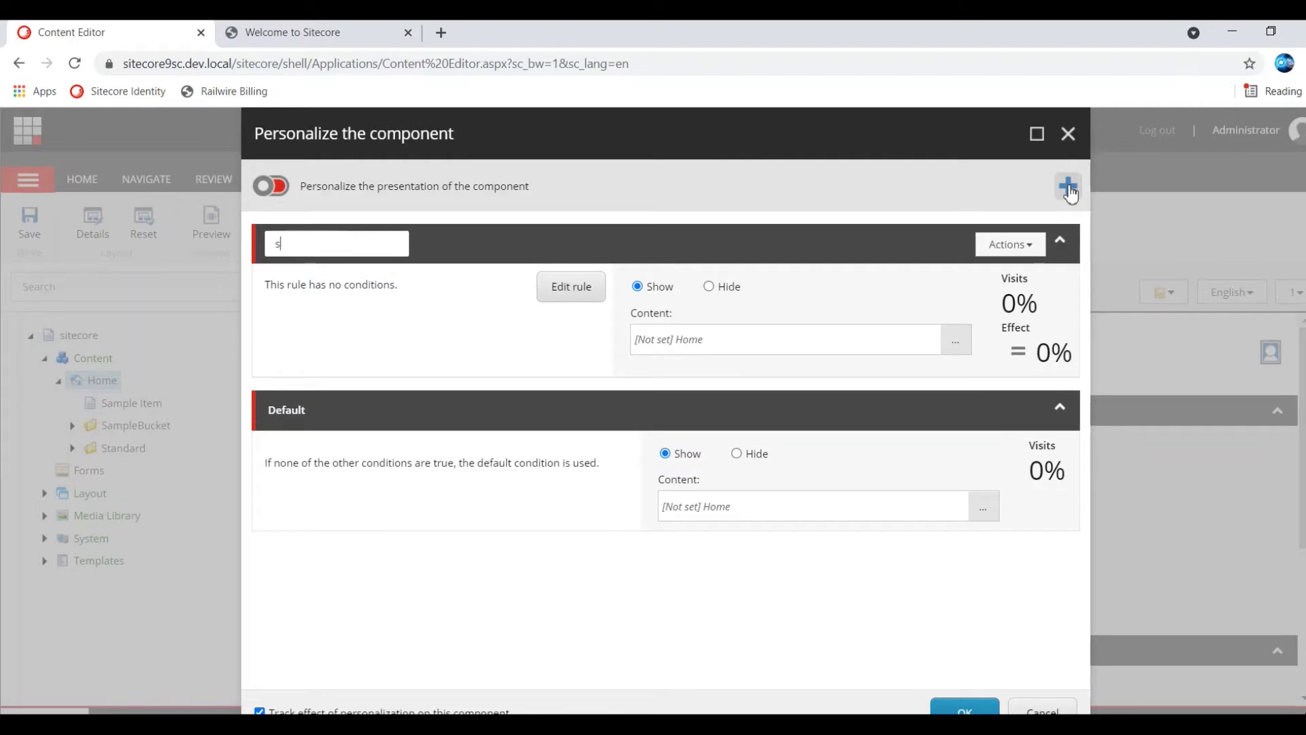
{"action": "type", "text": "sample Rule"}
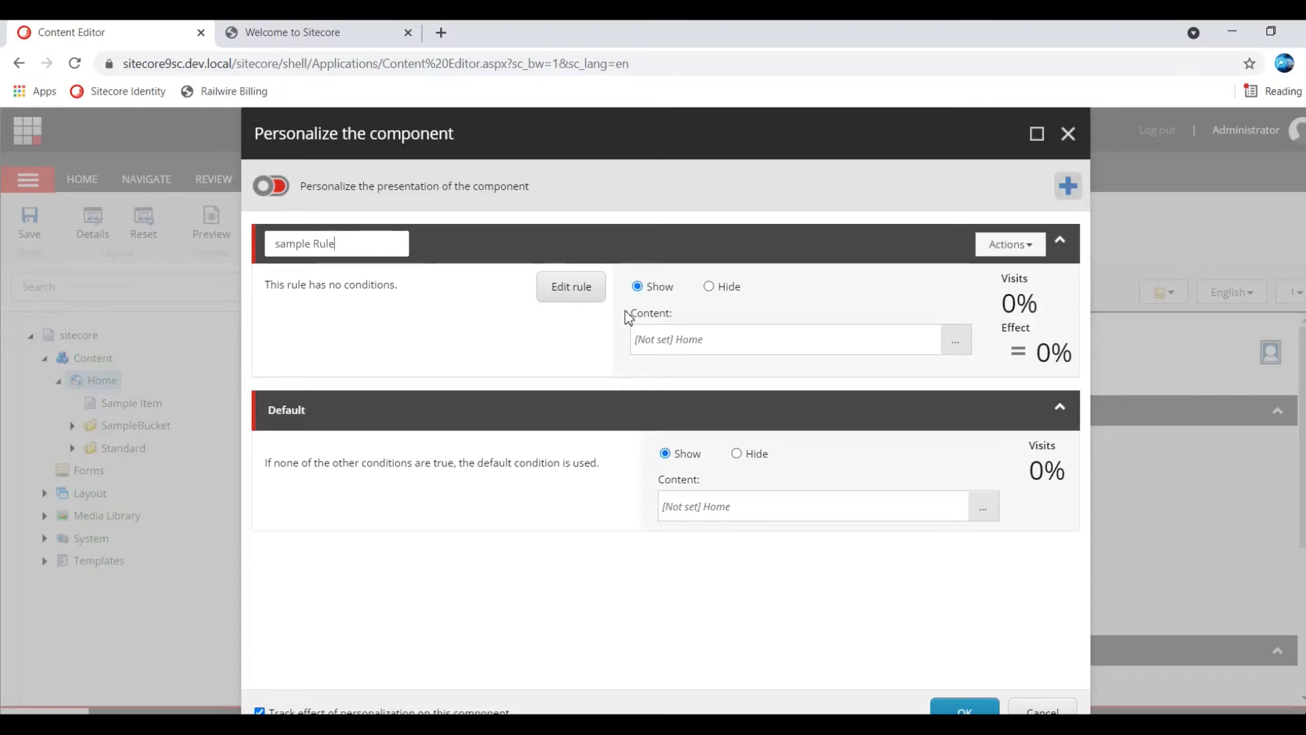
{"action": "key", "text": "Return"}
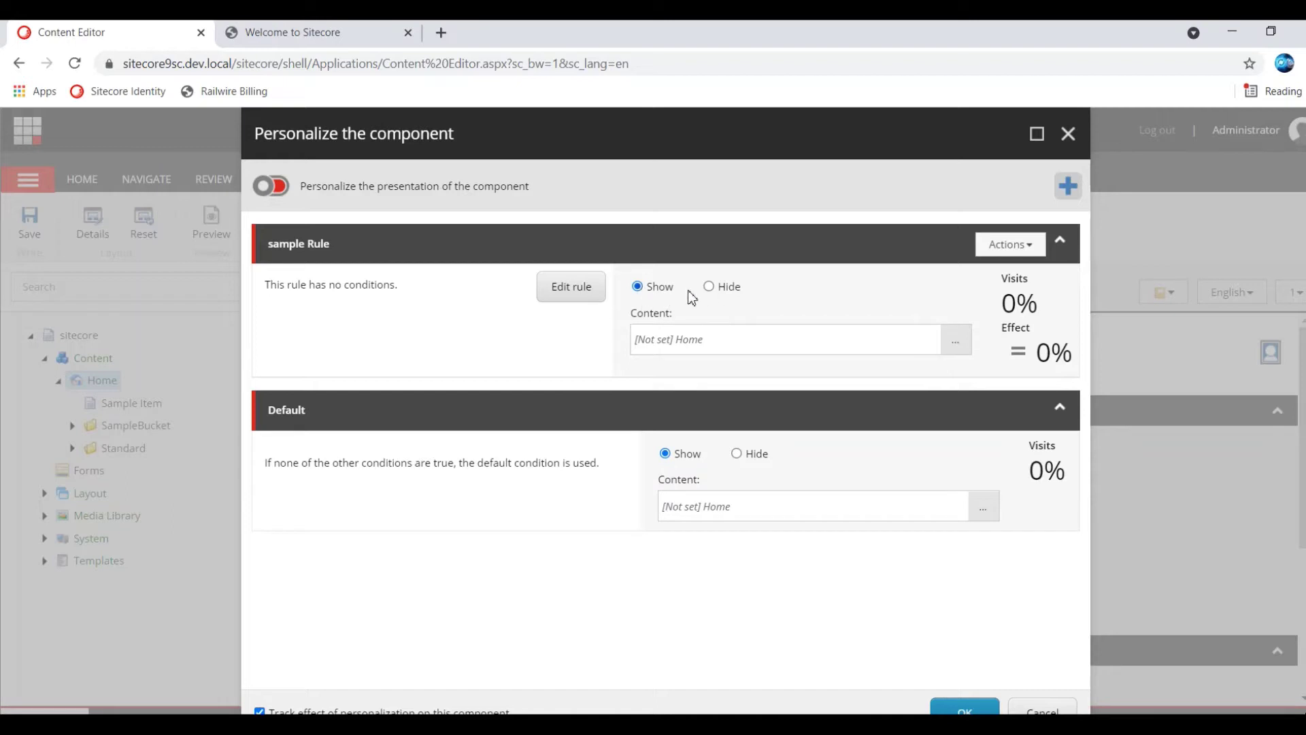
Step: Open Edit rule for sample Rule and browse the Channel, Date and Device conditions
{"action": "left_click", "coordinate": [578, 298]}
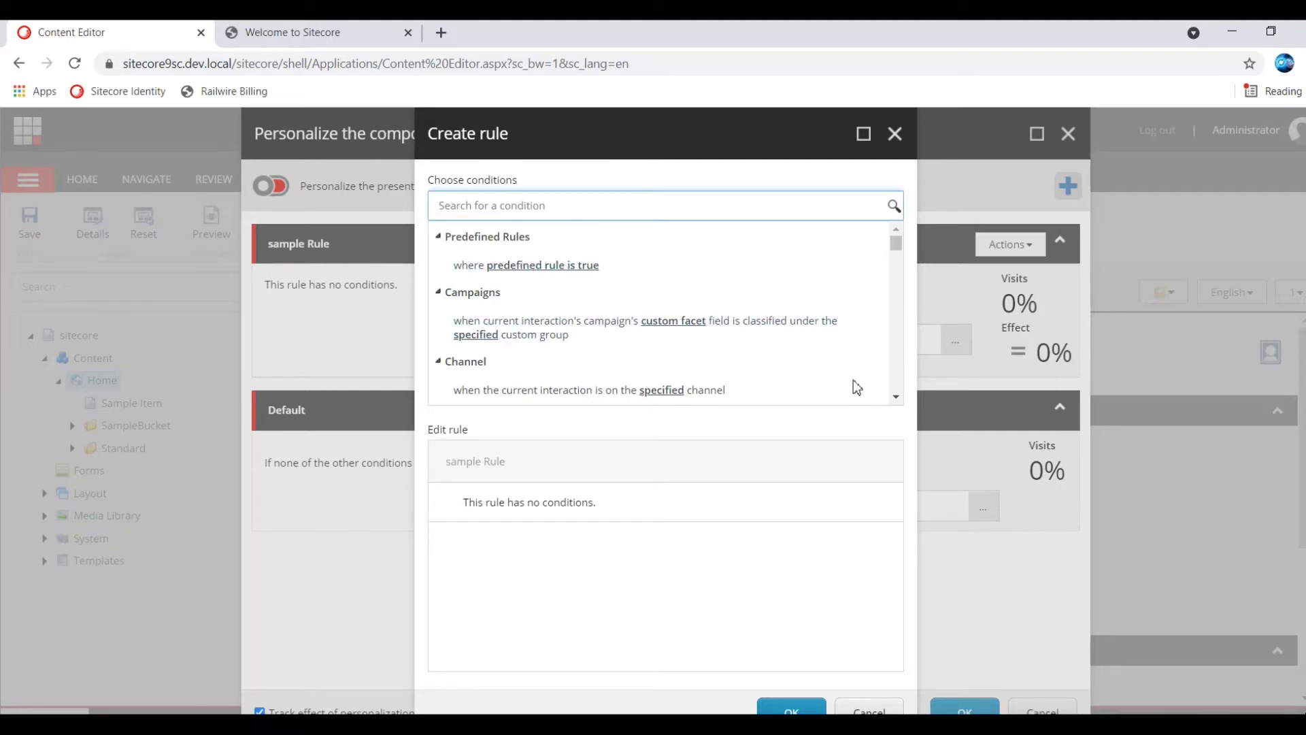
{"action": "scroll", "coordinate": [895, 401], "scroll_direction": "down", "scroll_amount": 3}
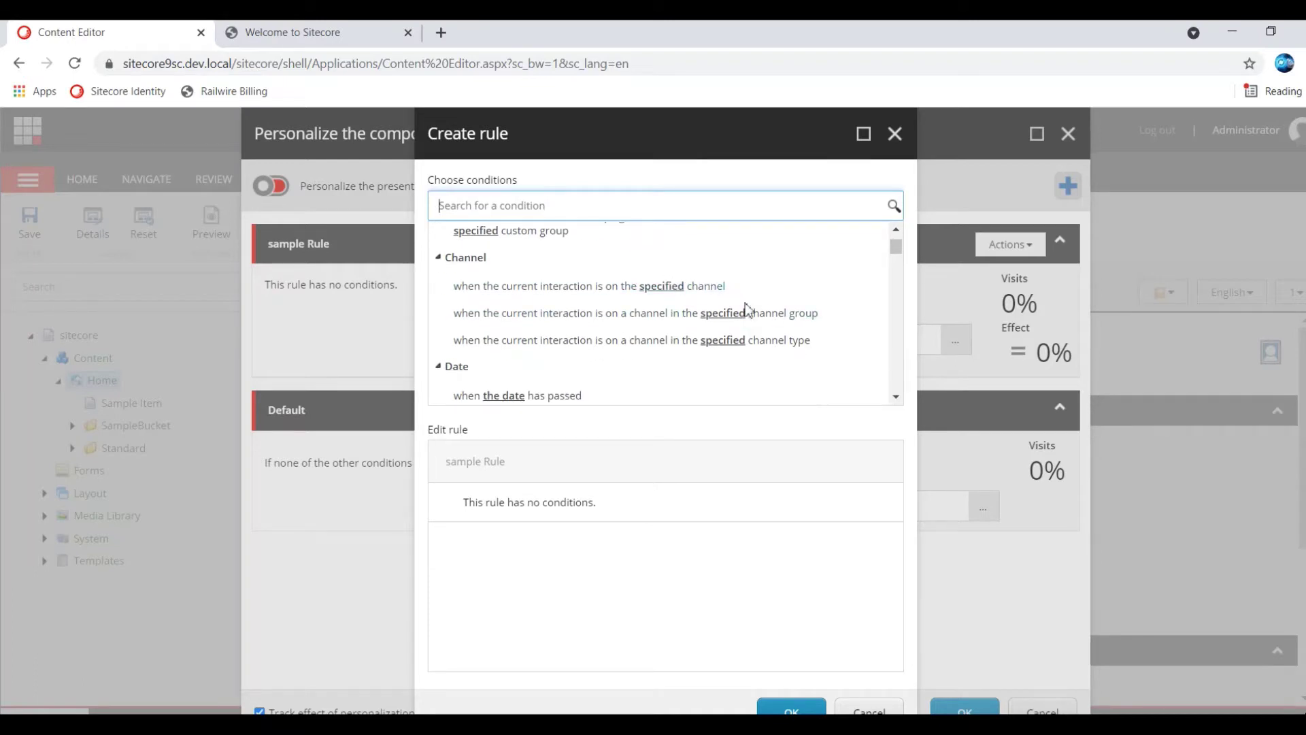
{"action": "left_click", "coordinate": [896, 397]}
{"action": "left_click", "coordinate": [896, 399]}
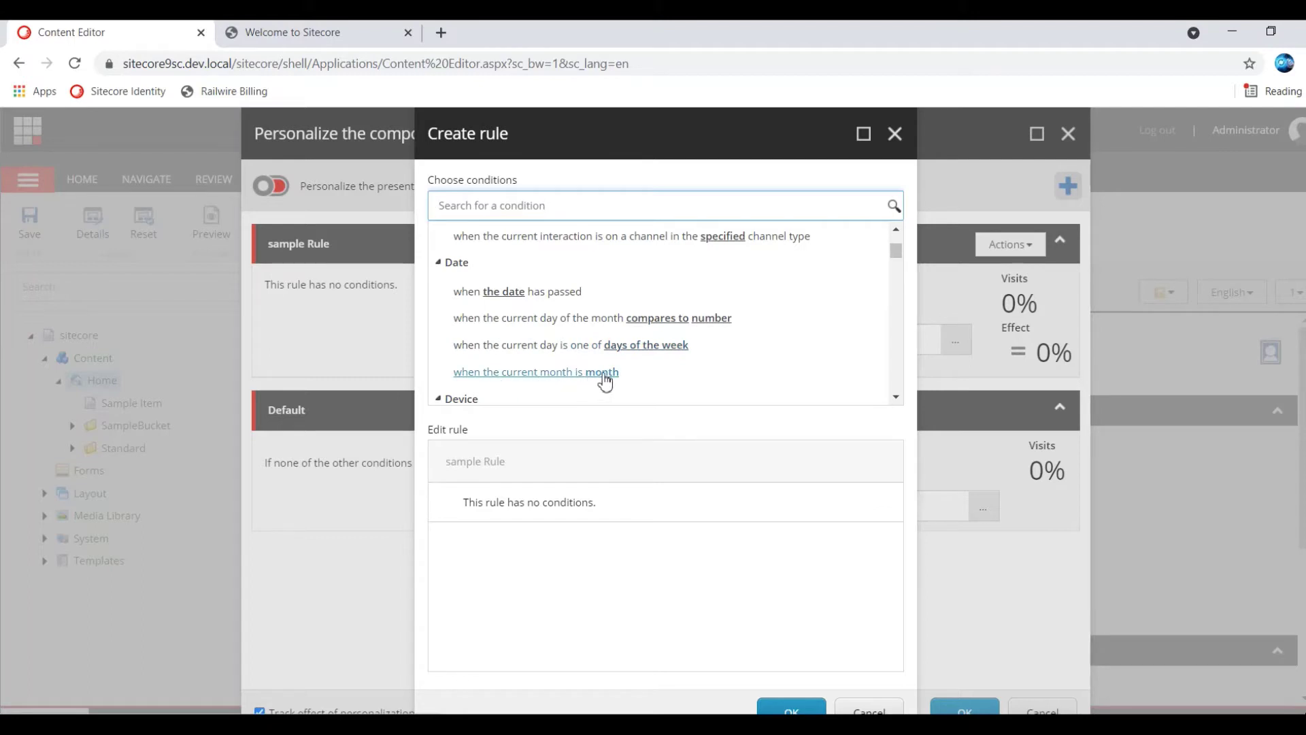
{"action": "left_click", "coordinate": [896, 397]}
{"action": "left_click", "coordinate": [896, 397]}
{"action": "left_click", "coordinate": [896, 398]}
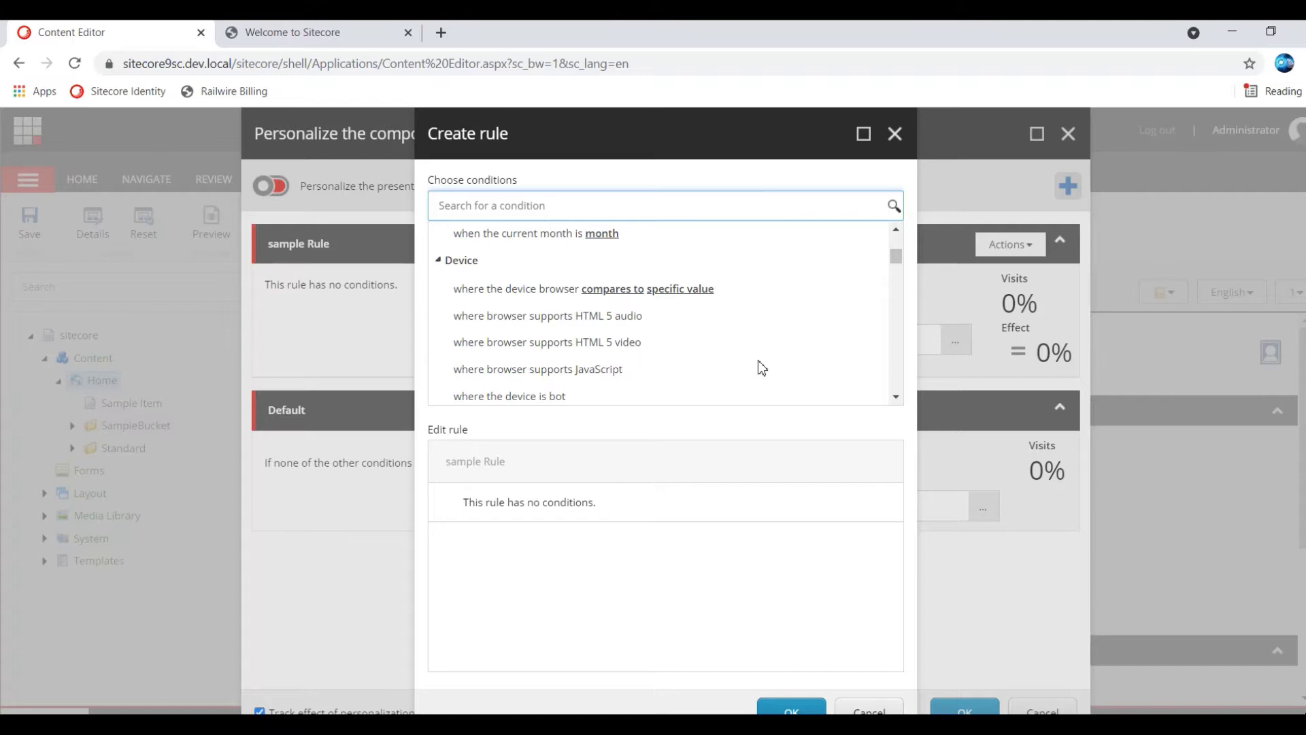
{"action": "left_click", "coordinate": [896, 400]}
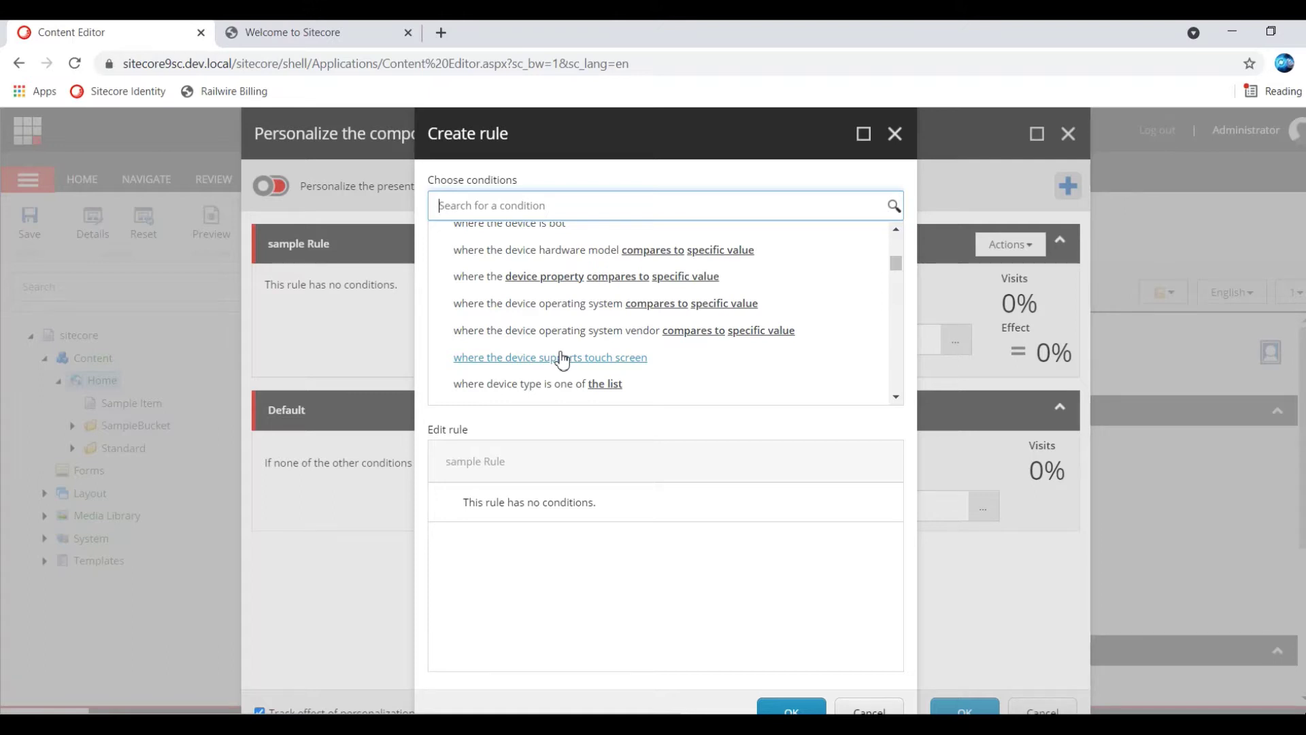
{"action": "left_click", "coordinate": [896, 397]}
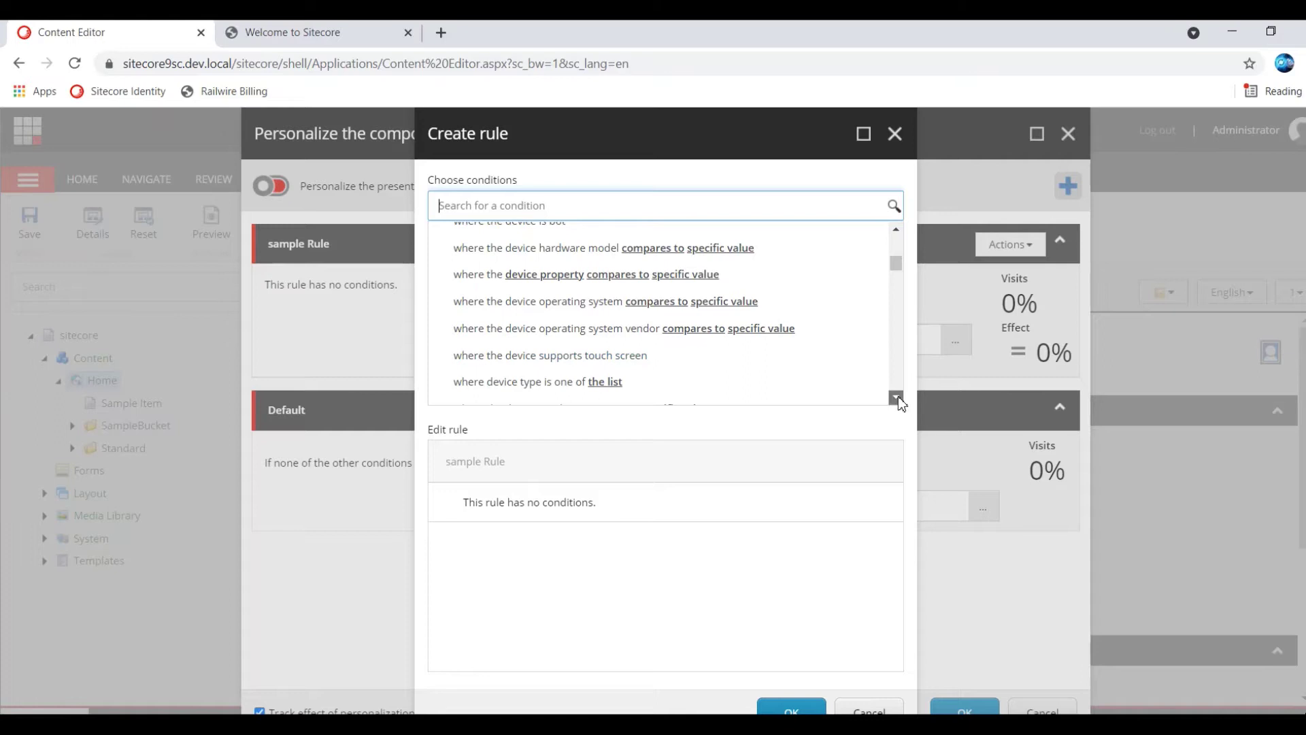
{"action": "scroll", "coordinate": [899, 402], "scroll_direction": "down", "scroll_amount": 3}
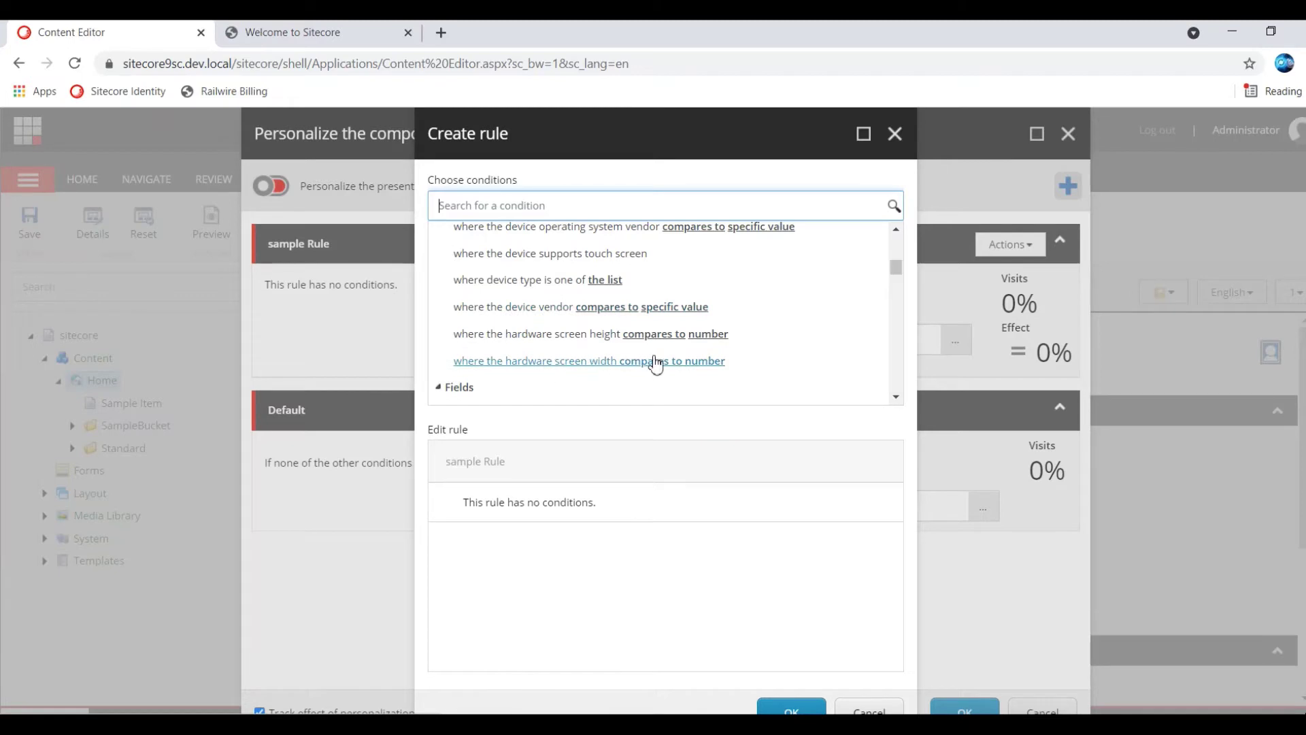
{"action": "left_click", "coordinate": [896, 399]}
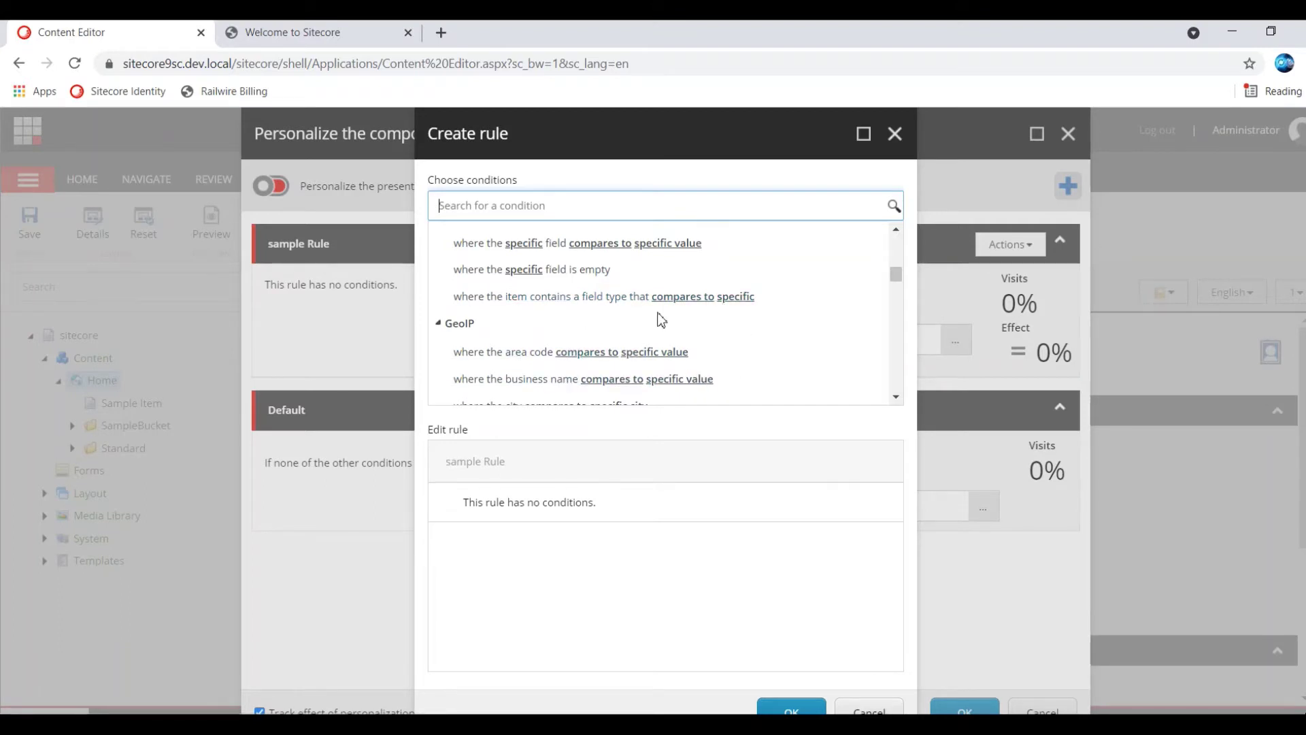
{"action": "left_click", "coordinate": [896, 397]}
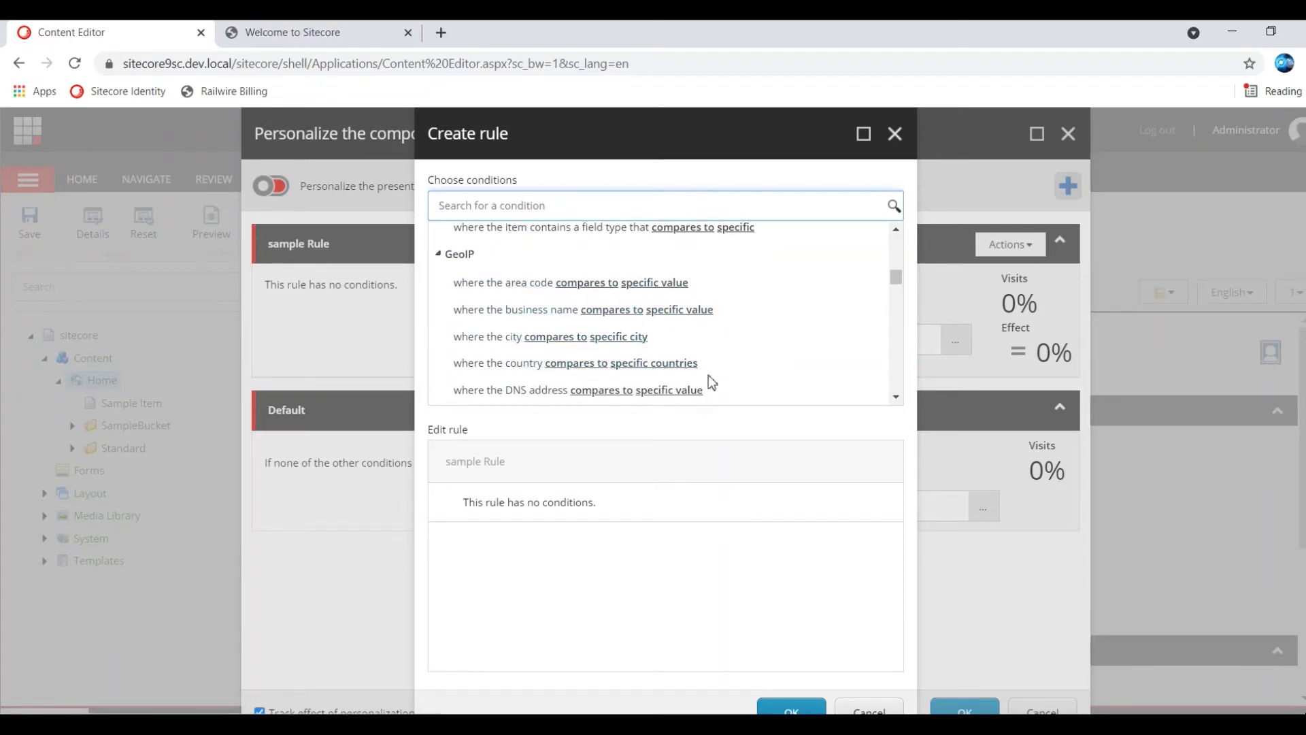
{"action": "left_click", "coordinate": [896, 396]}
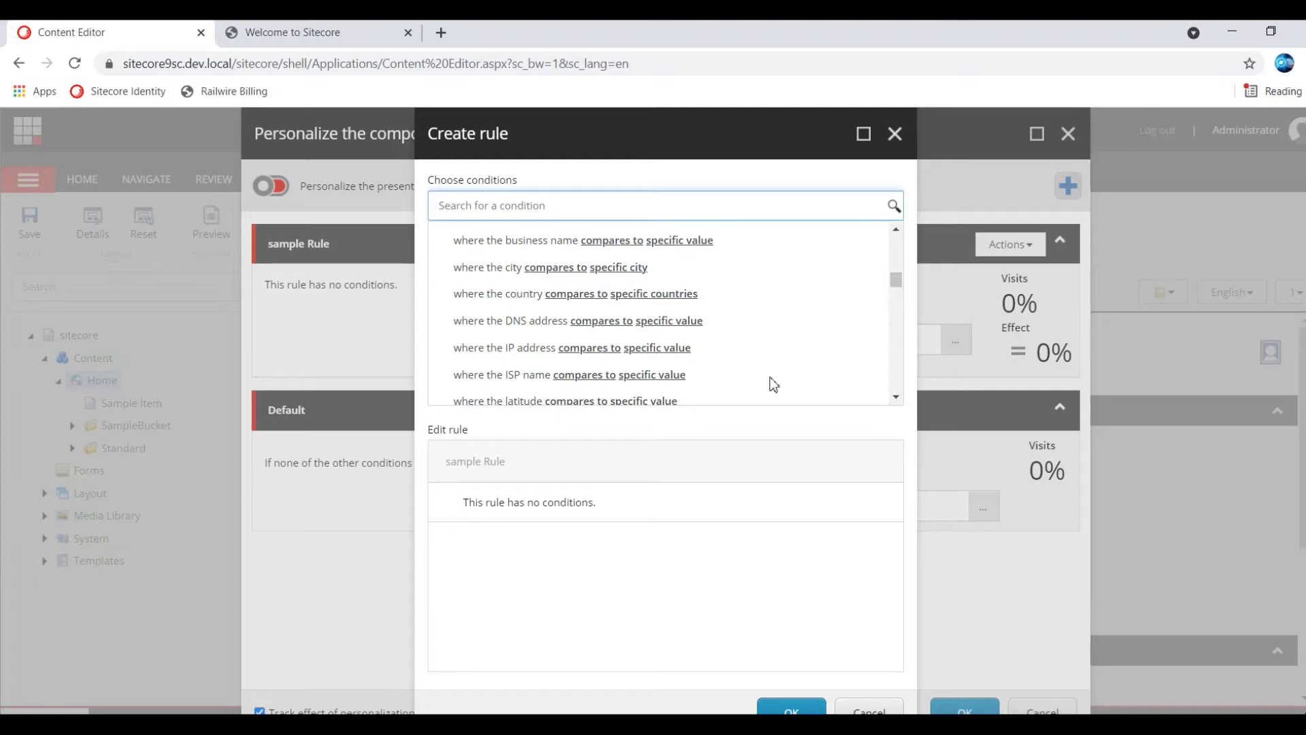
{"action": "left_click", "coordinate": [895, 399]}
{"action": "left_click", "coordinate": [896, 399]}
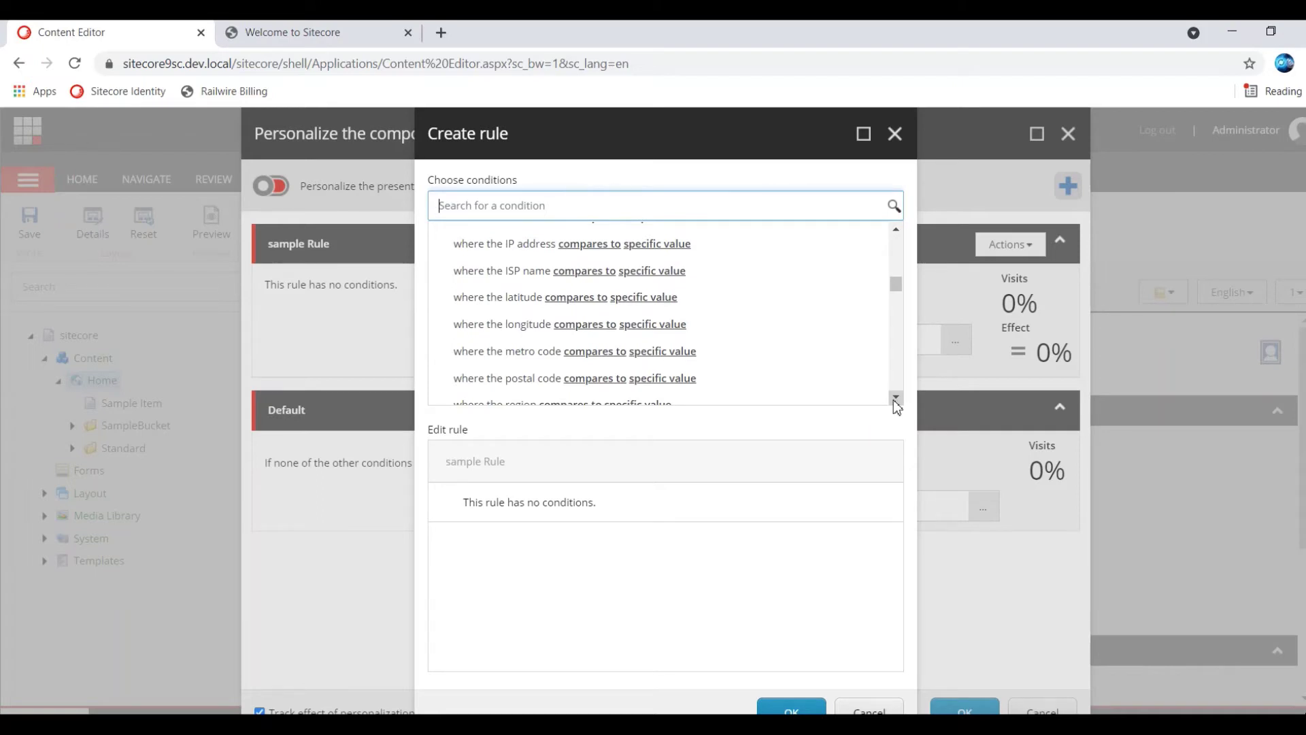
{"action": "left_click", "coordinate": [895, 399]}
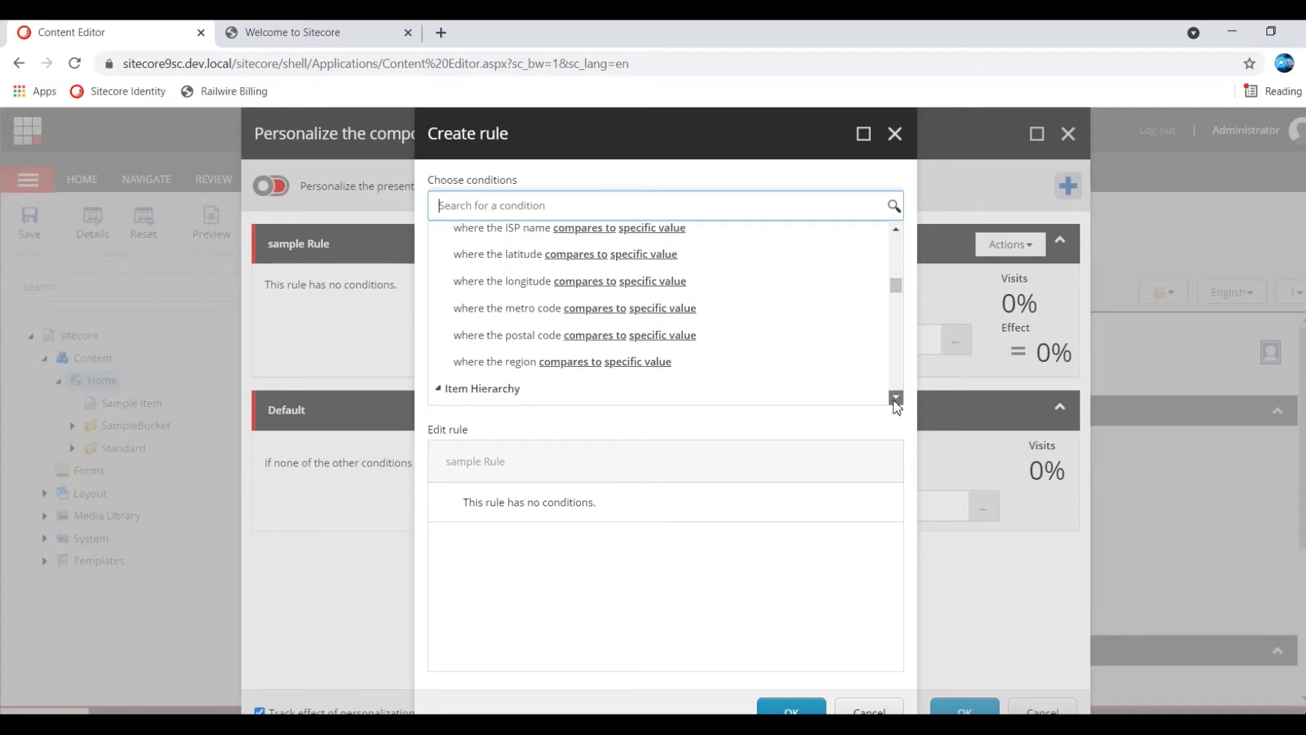
{"action": "left_click", "coordinate": [895, 398]}
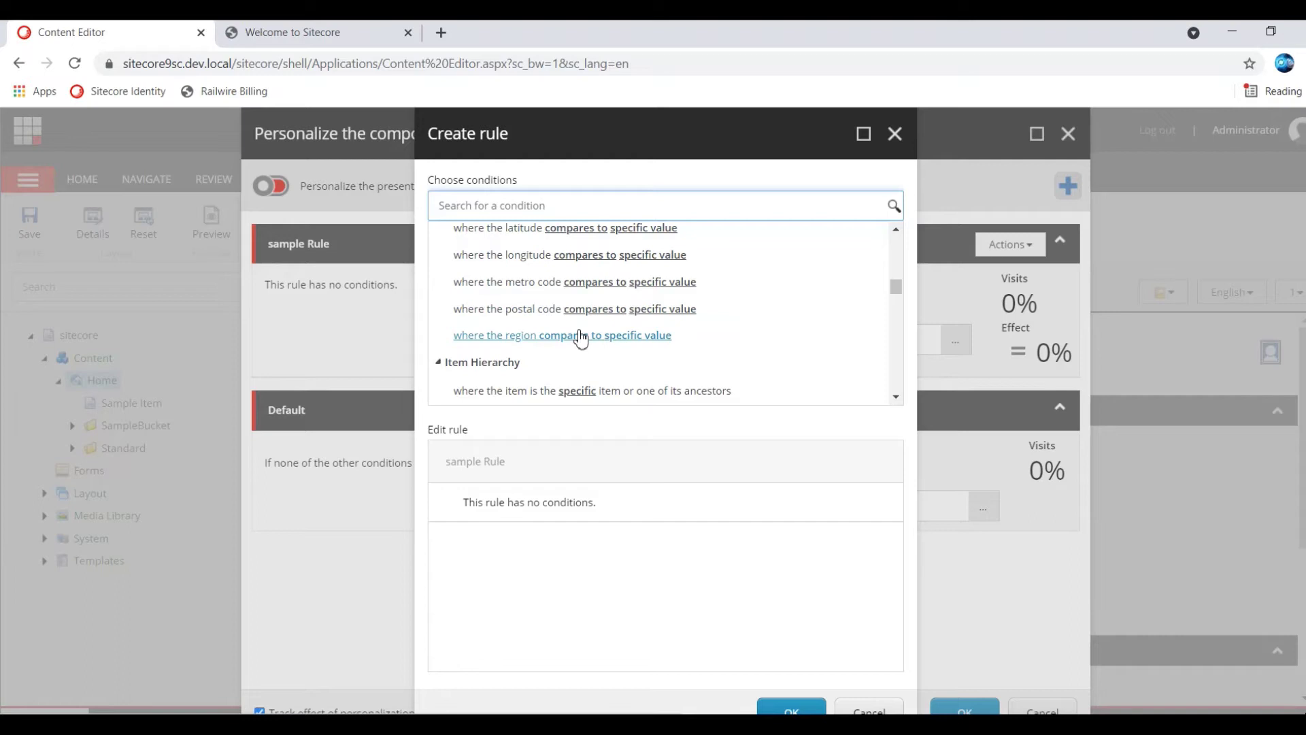
{"action": "left_click", "coordinate": [897, 398]}
{"action": "left_click", "coordinate": [896, 398]}
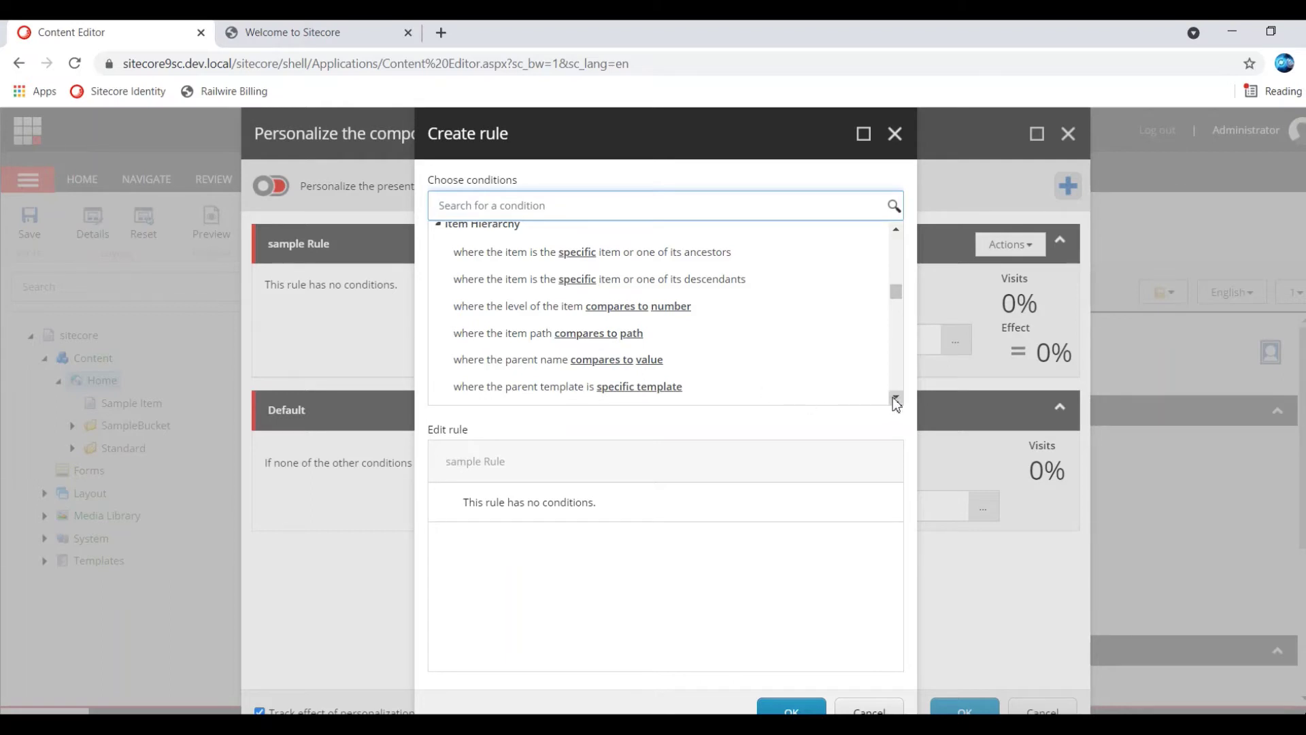
{"action": "scroll", "coordinate": [897, 404], "scroll_direction": "down", "scroll_amount": 1}
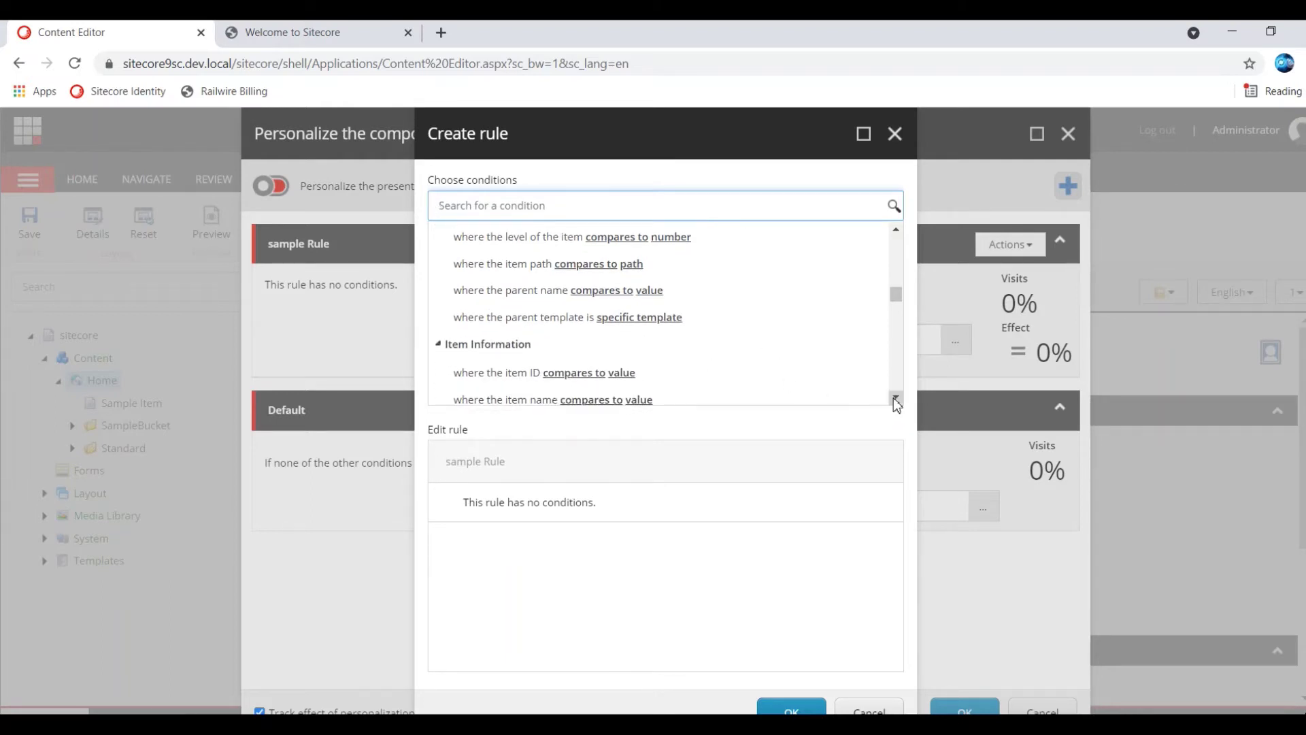
{"action": "left_click", "coordinate": [895, 399]}
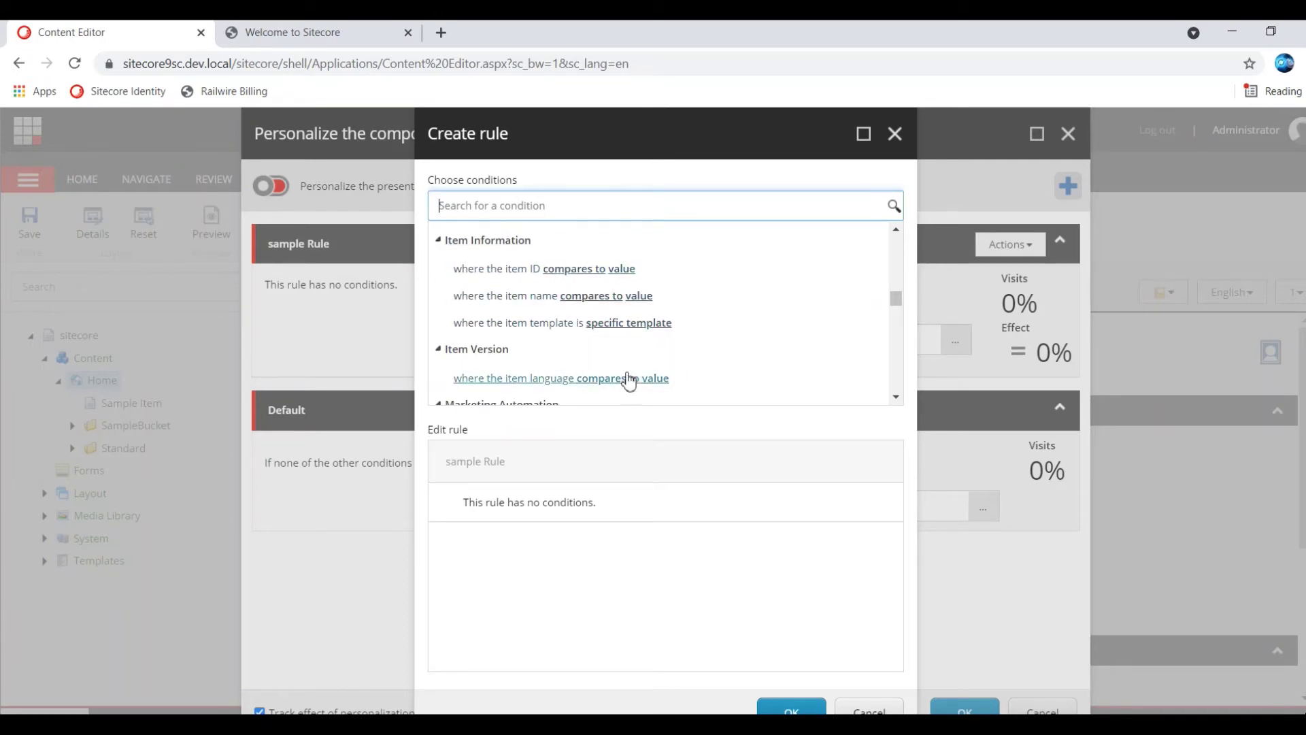
{"action": "scroll", "coordinate": [895, 397], "scroll_direction": "down", "scroll_amount": 2}
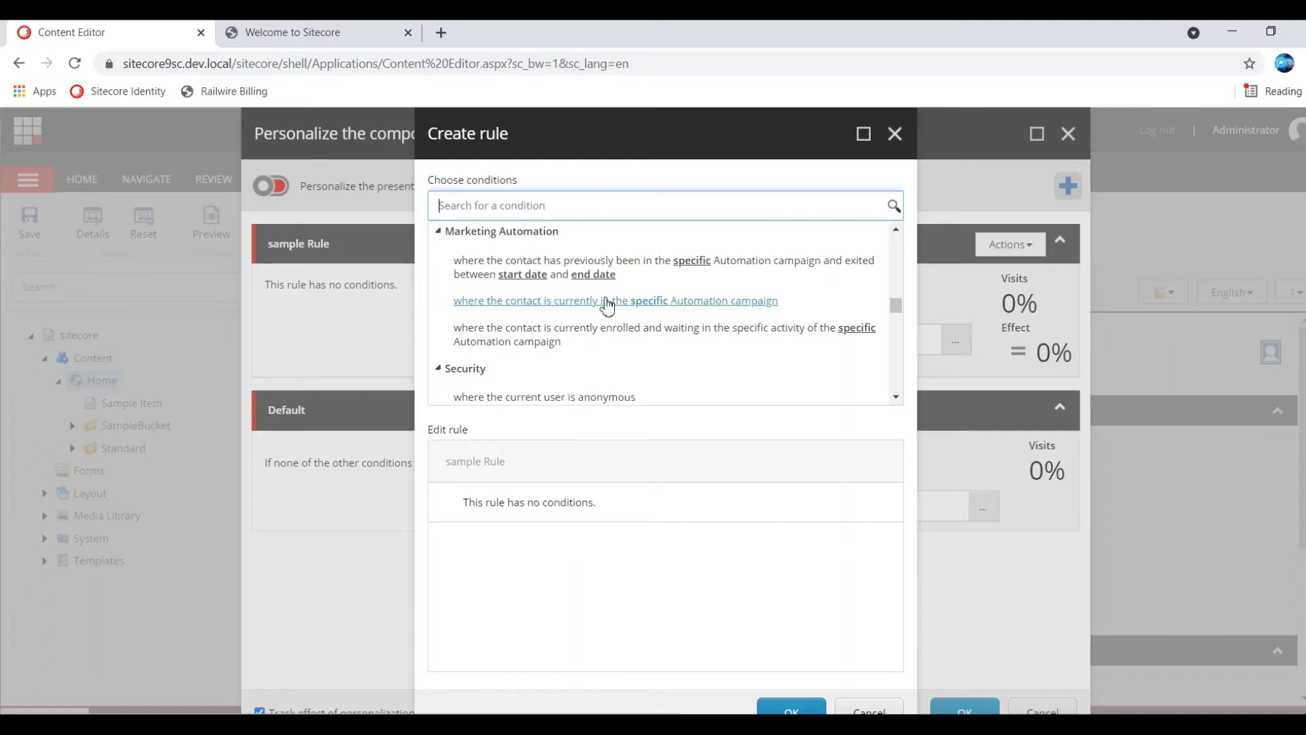
{"action": "left_click", "coordinate": [895, 398]}
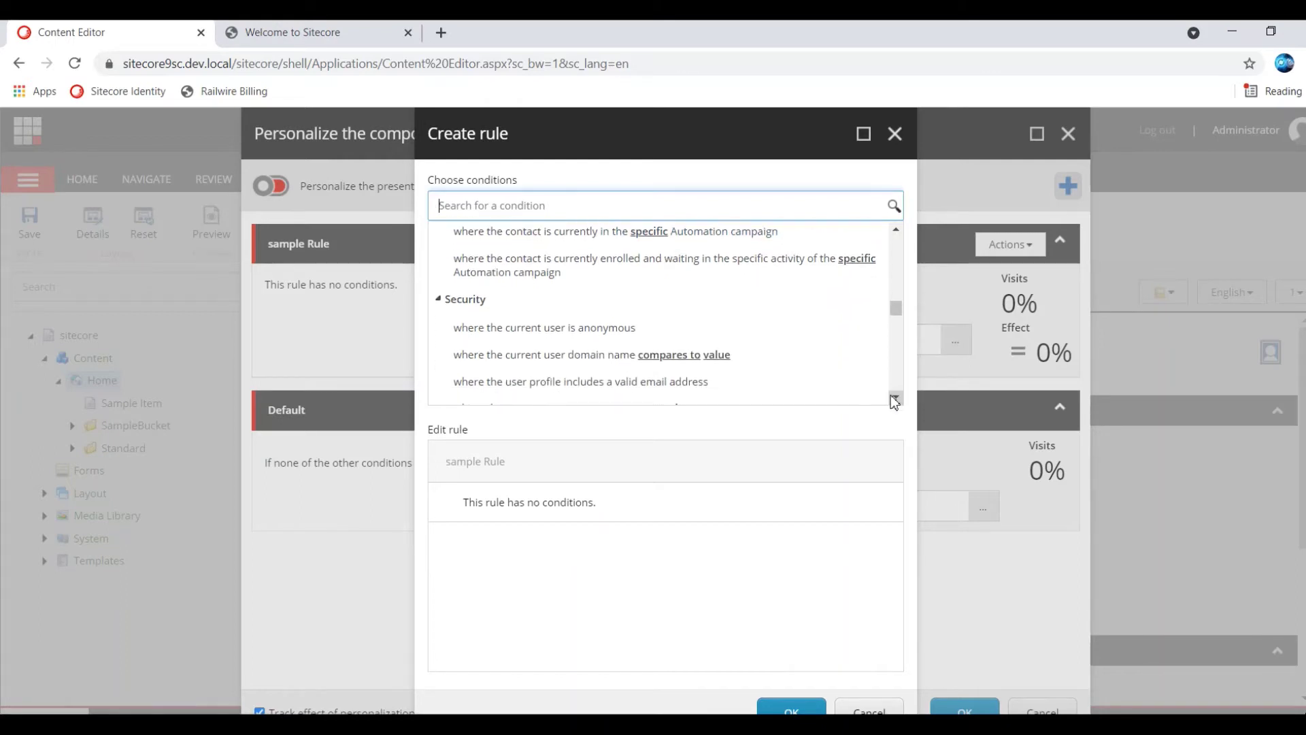
{"action": "left_click", "coordinate": [895, 399]}
{"action": "left_click", "coordinate": [895, 399]}
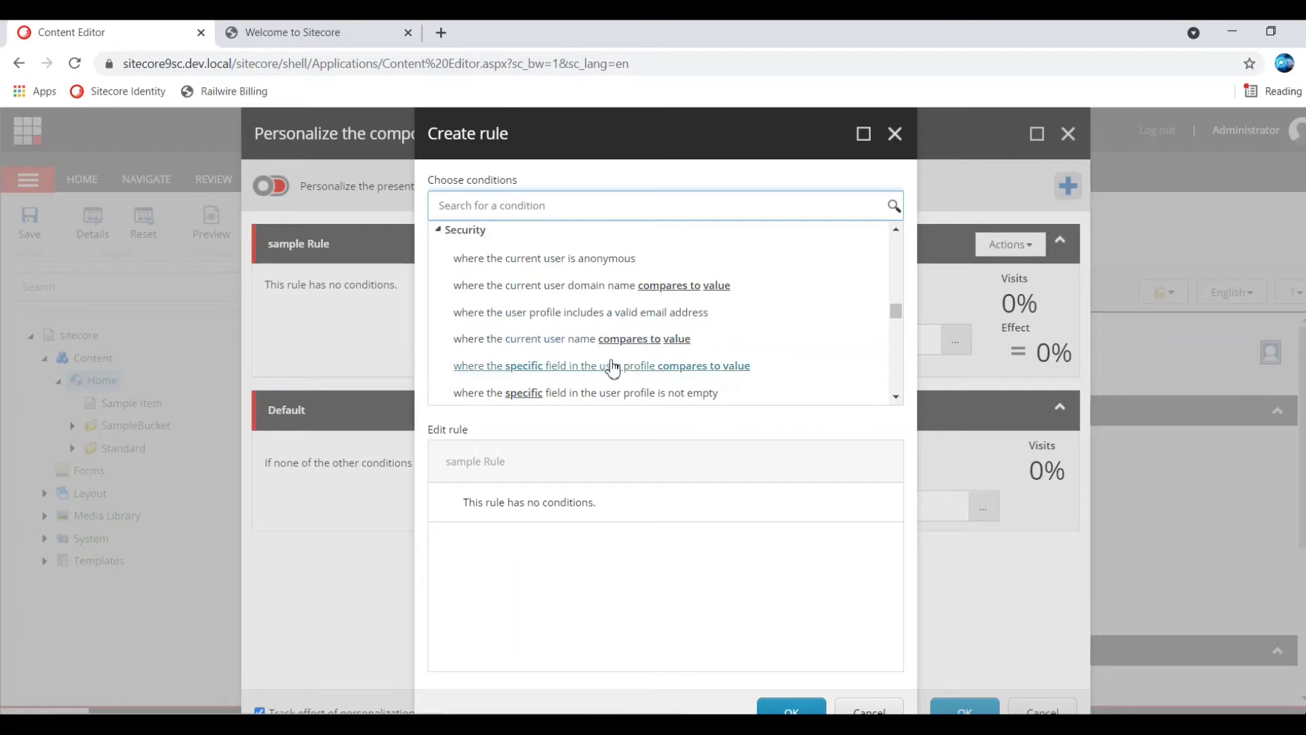
{"action": "scroll", "coordinate": [900, 400], "scroll_direction": "down", "scroll_amount": 2}
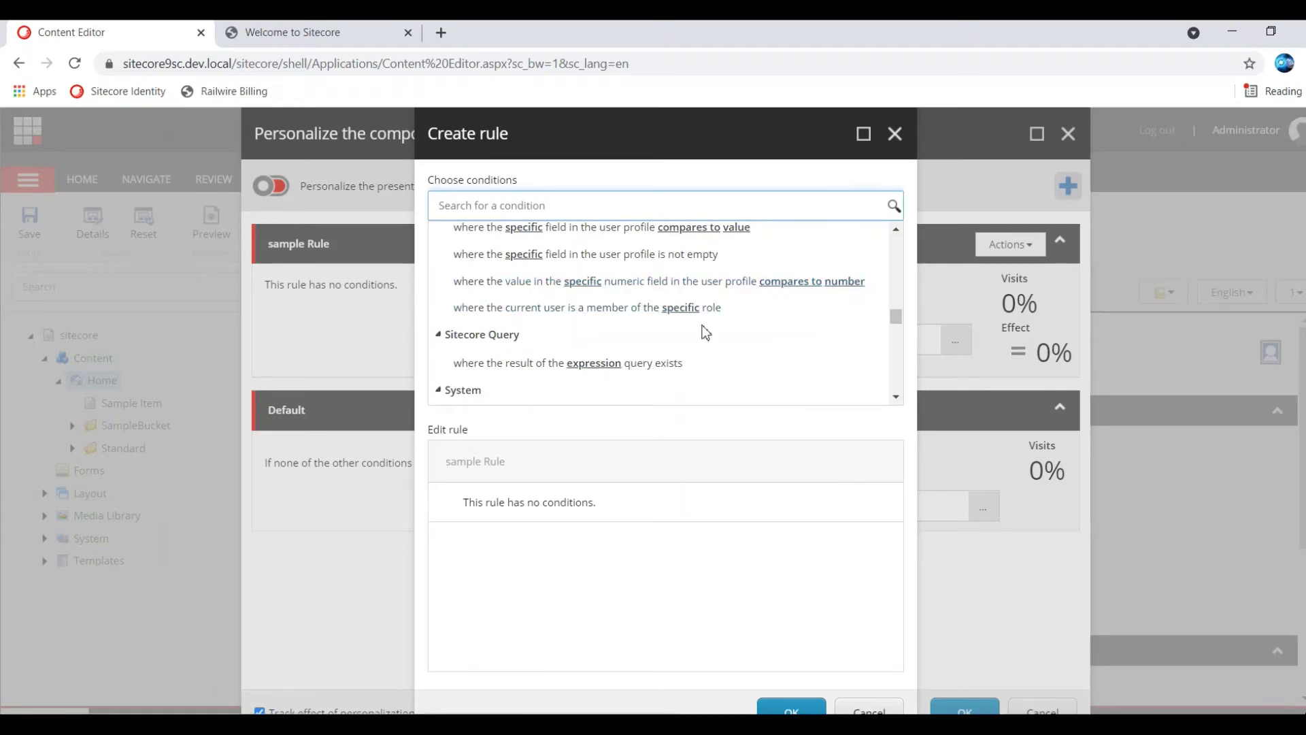
{"action": "left_click", "coordinate": [524, 367]}
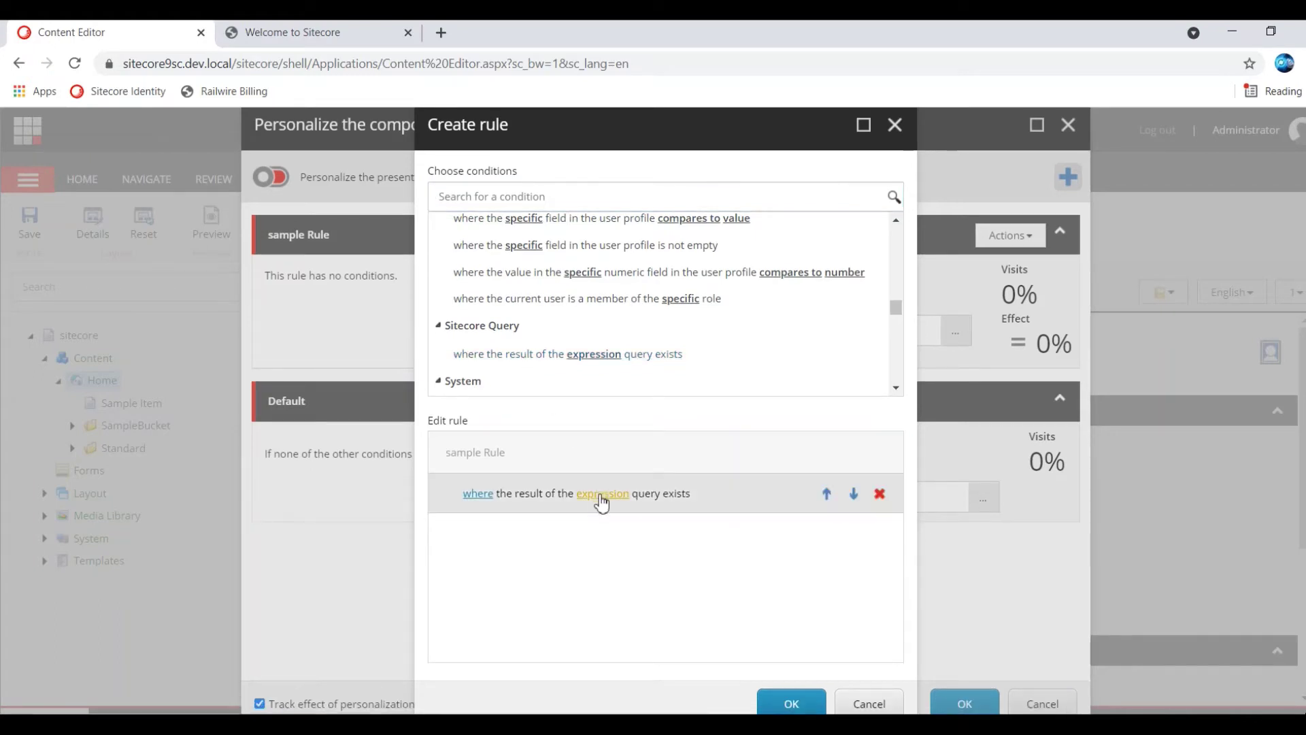
{"action": "left_click", "coordinate": [600, 495]}
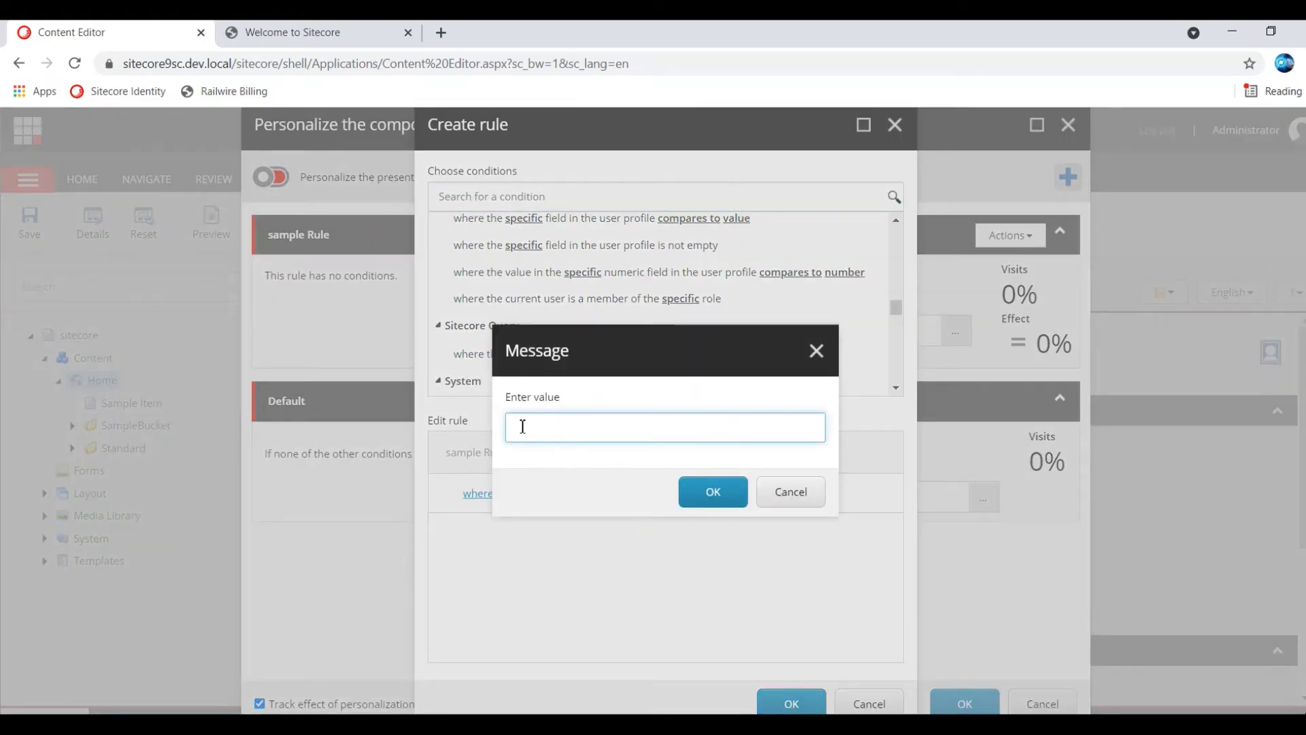
{"action": "left_click", "coordinate": [793, 494]}
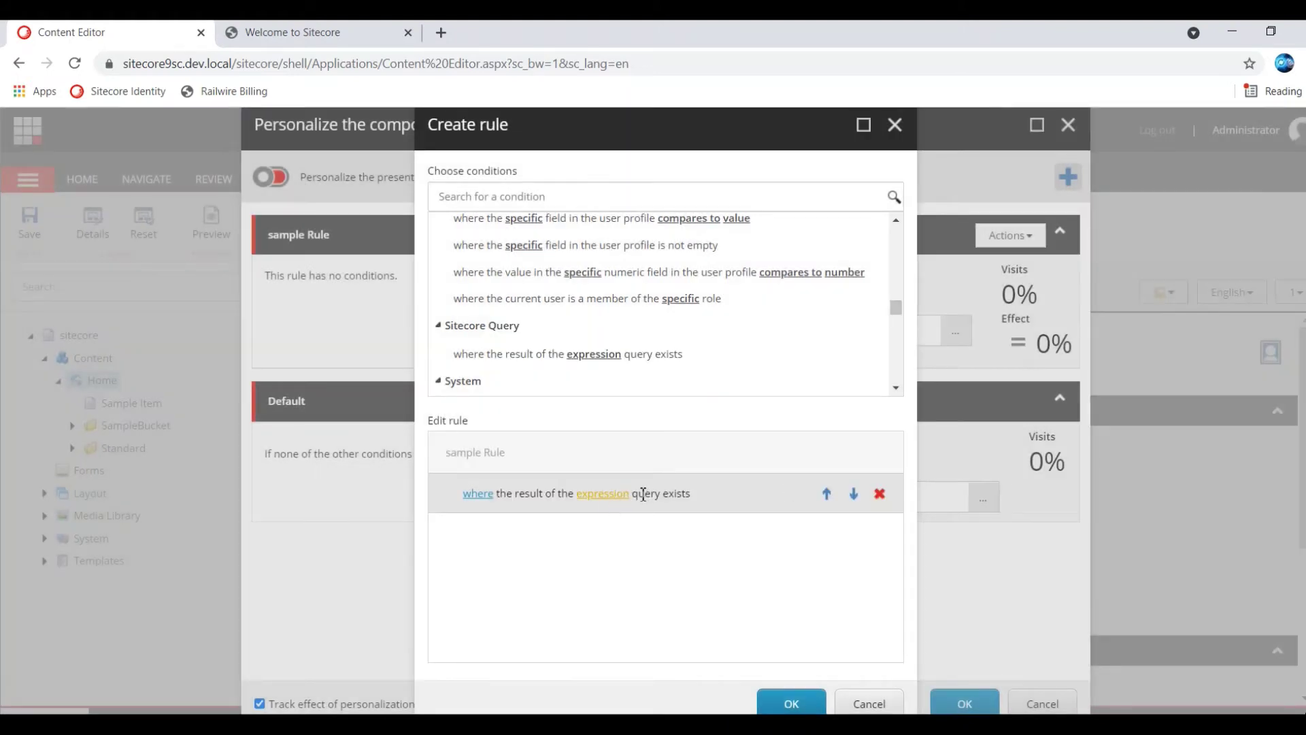
{"action": "left_click", "coordinate": [879, 494]}
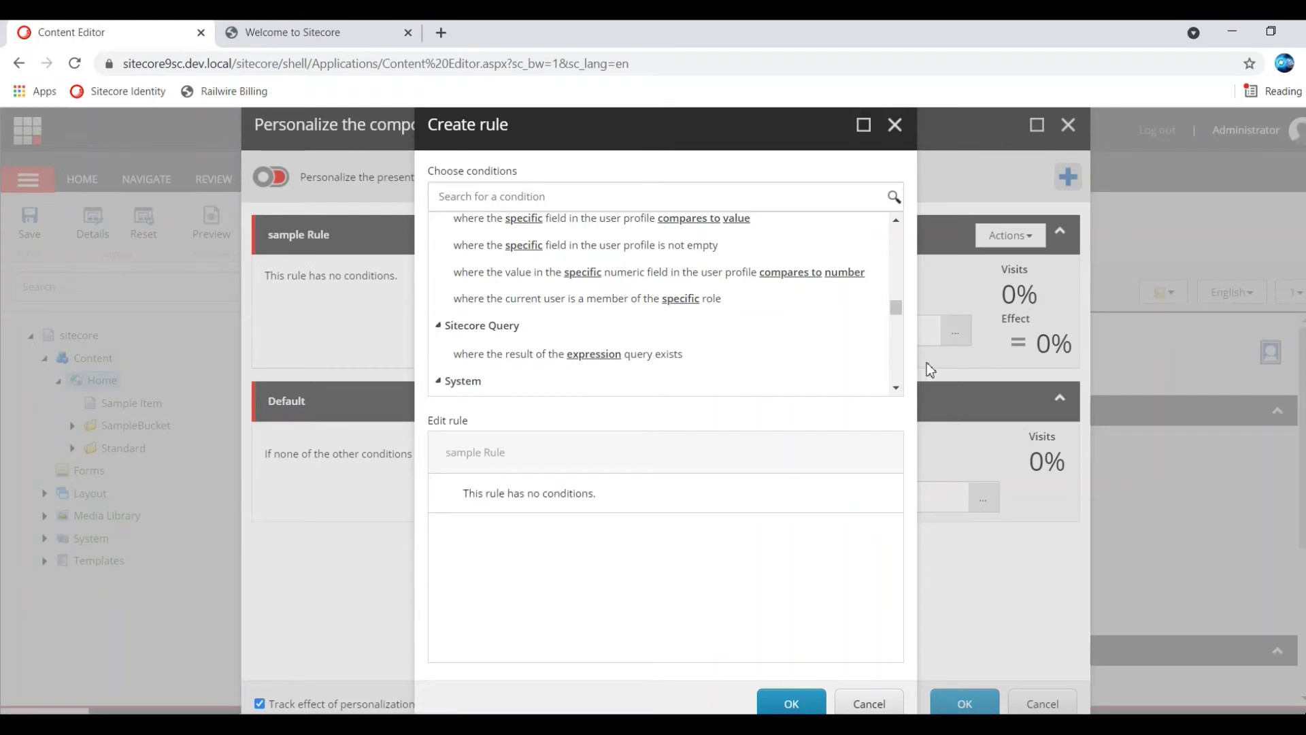
{"action": "scroll", "coordinate": [897, 391], "scroll_direction": "down", "scroll_amount": 5}
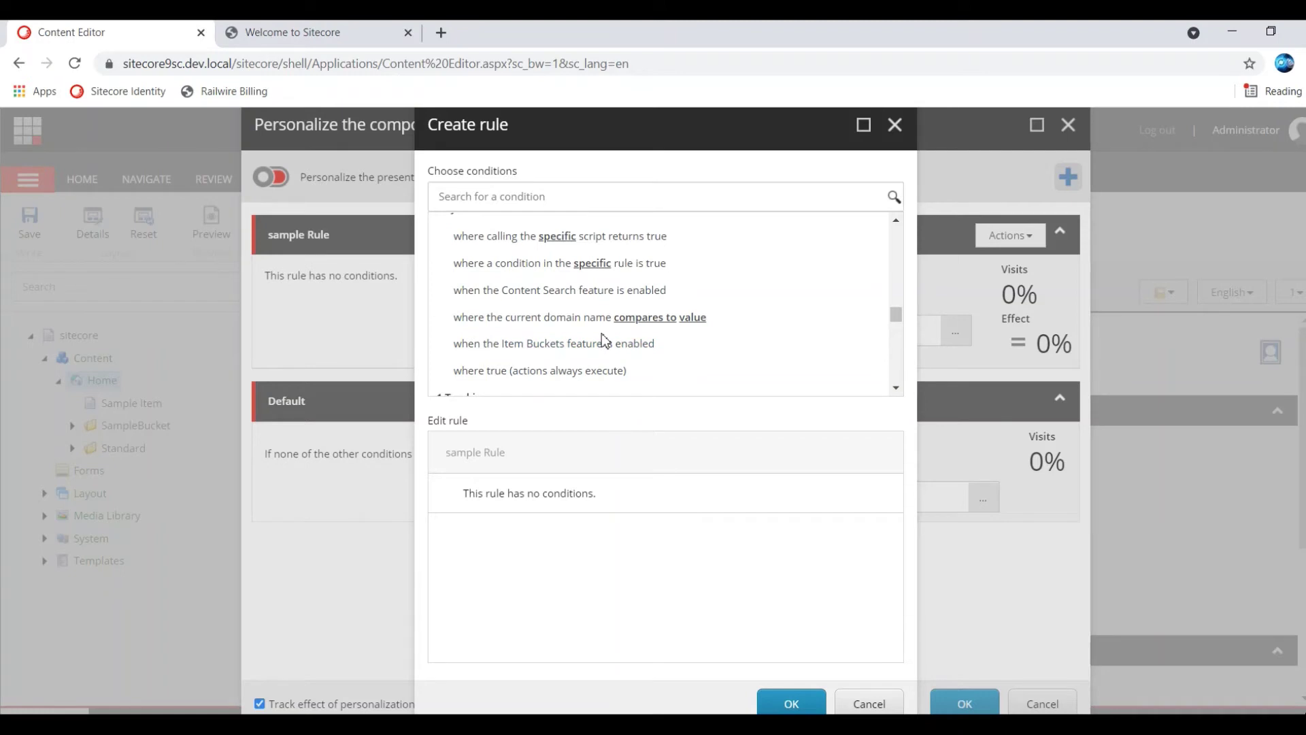
{"action": "left_click", "coordinate": [895, 388]}
{"action": "left_click", "coordinate": [895, 388]}
{"action": "left_click", "coordinate": [895, 389]}
{"action": "left_click", "coordinate": [895, 388]}
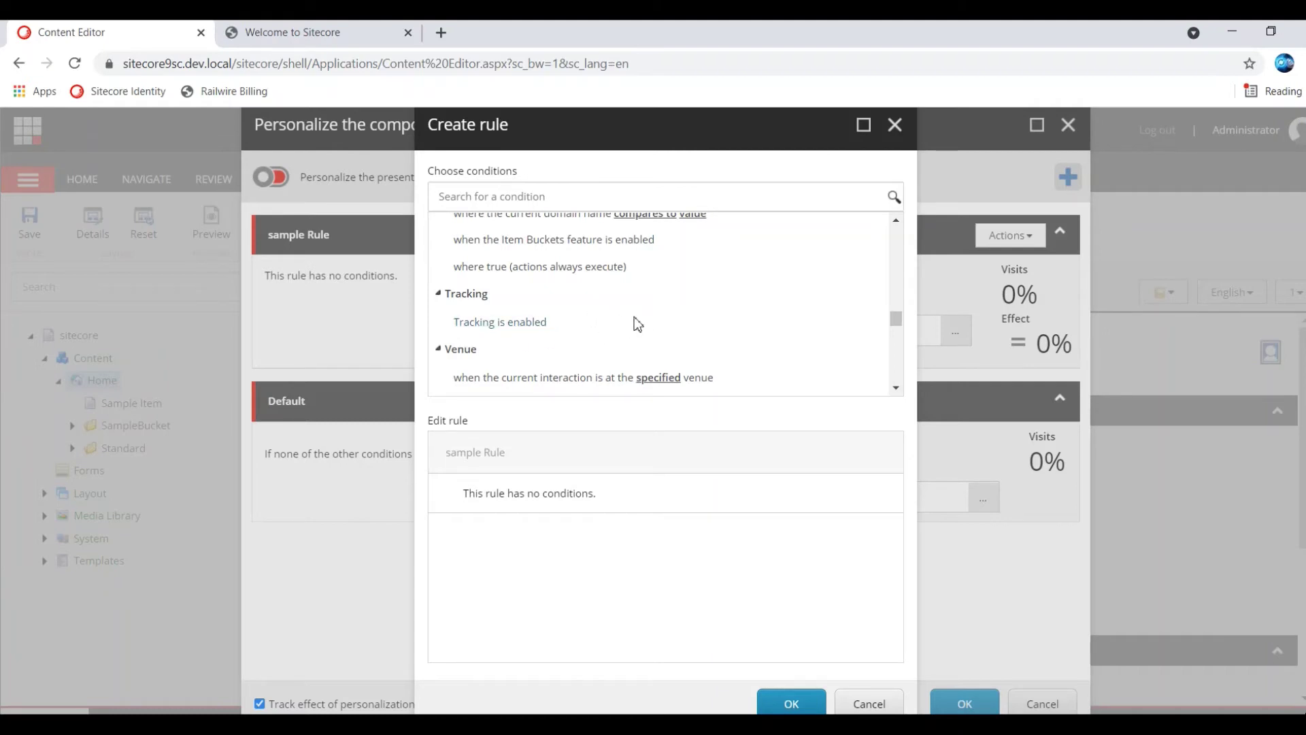
{"action": "left_click", "coordinate": [895, 388]}
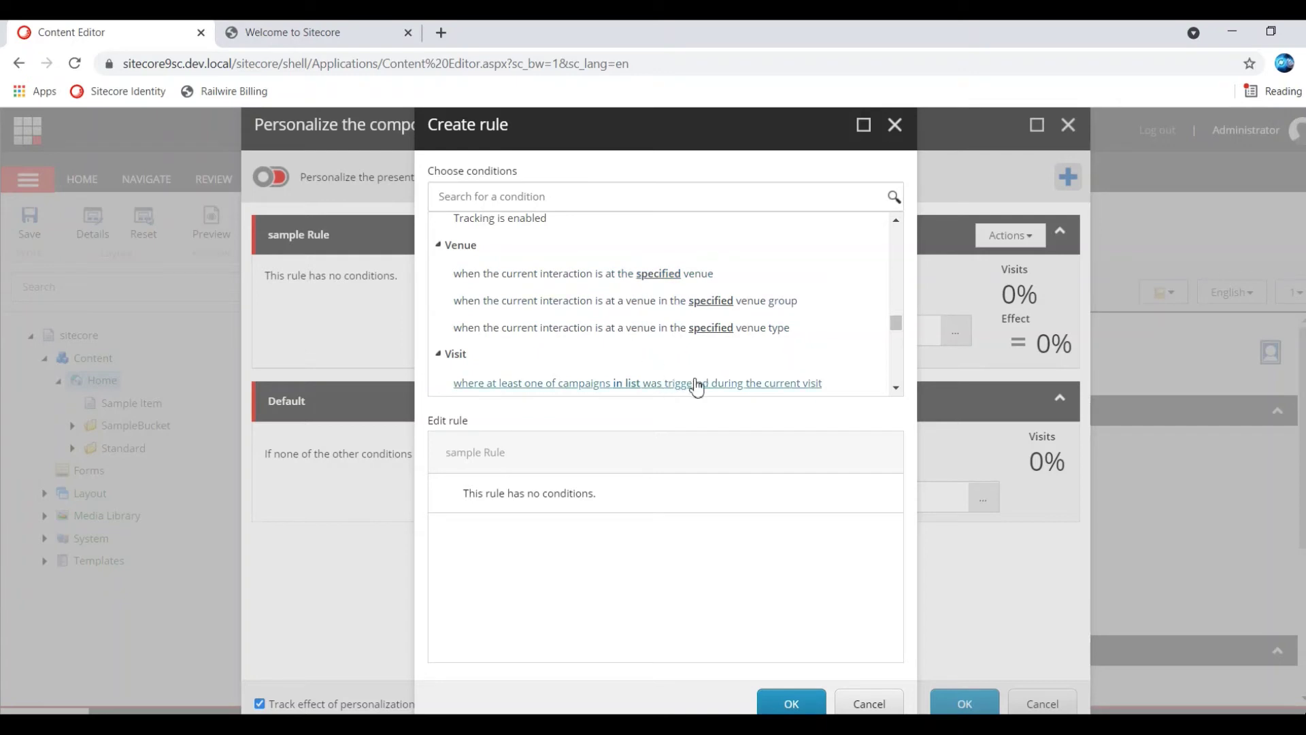
{"action": "scroll", "coordinate": [895, 389], "scroll_direction": "down", "scroll_amount": 5}
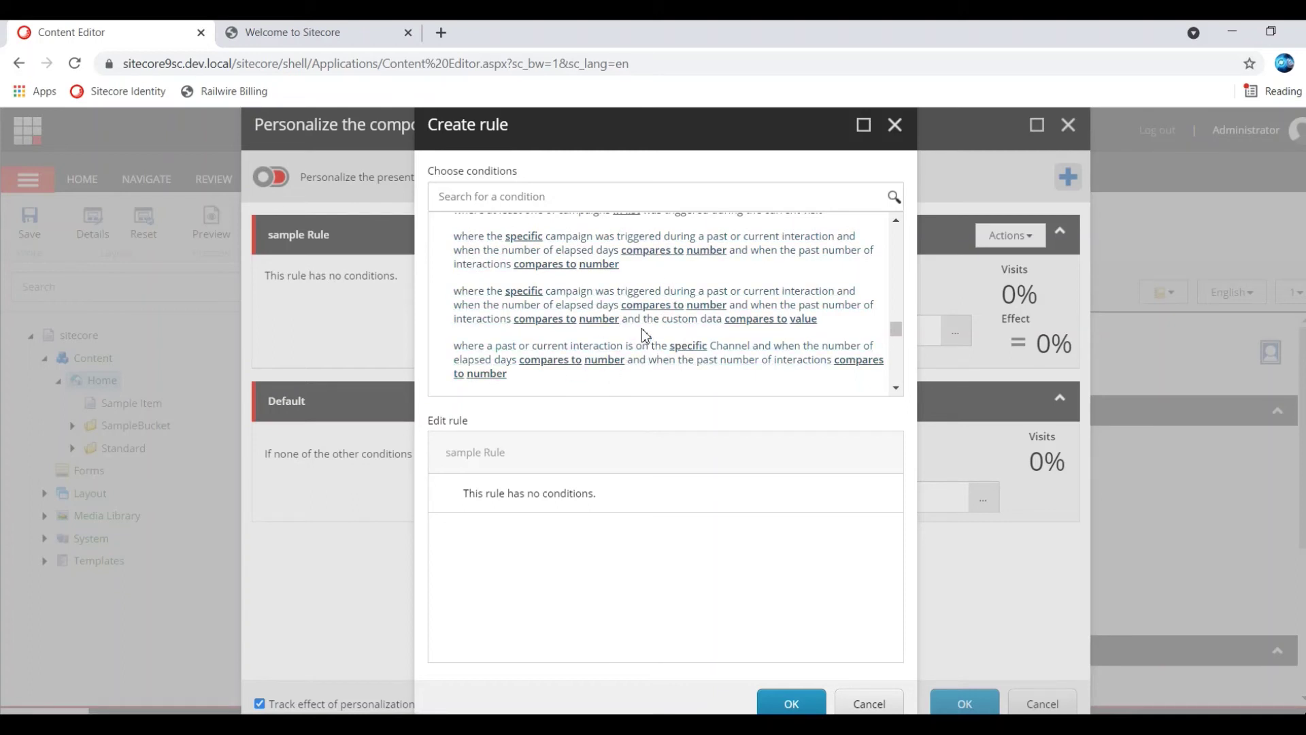
{"action": "left_click", "coordinate": [895, 393]}
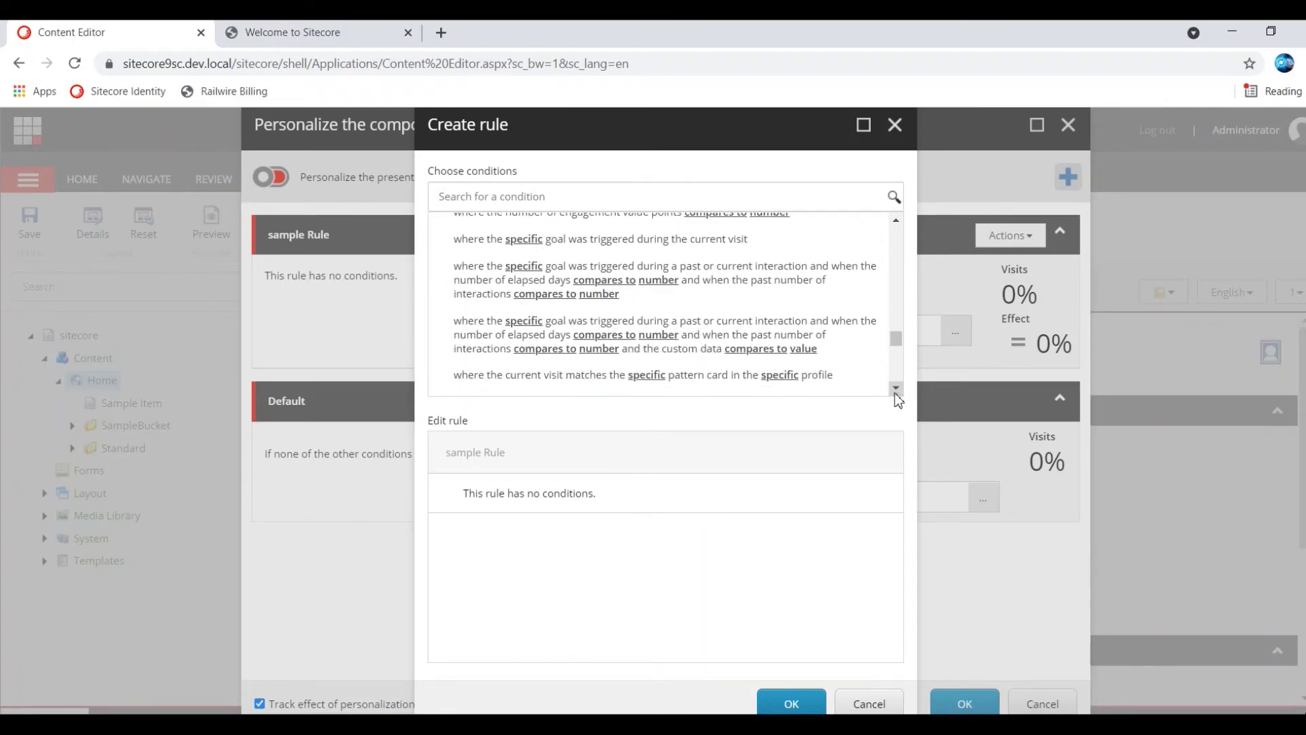
{"action": "left_click", "coordinate": [895, 393]}
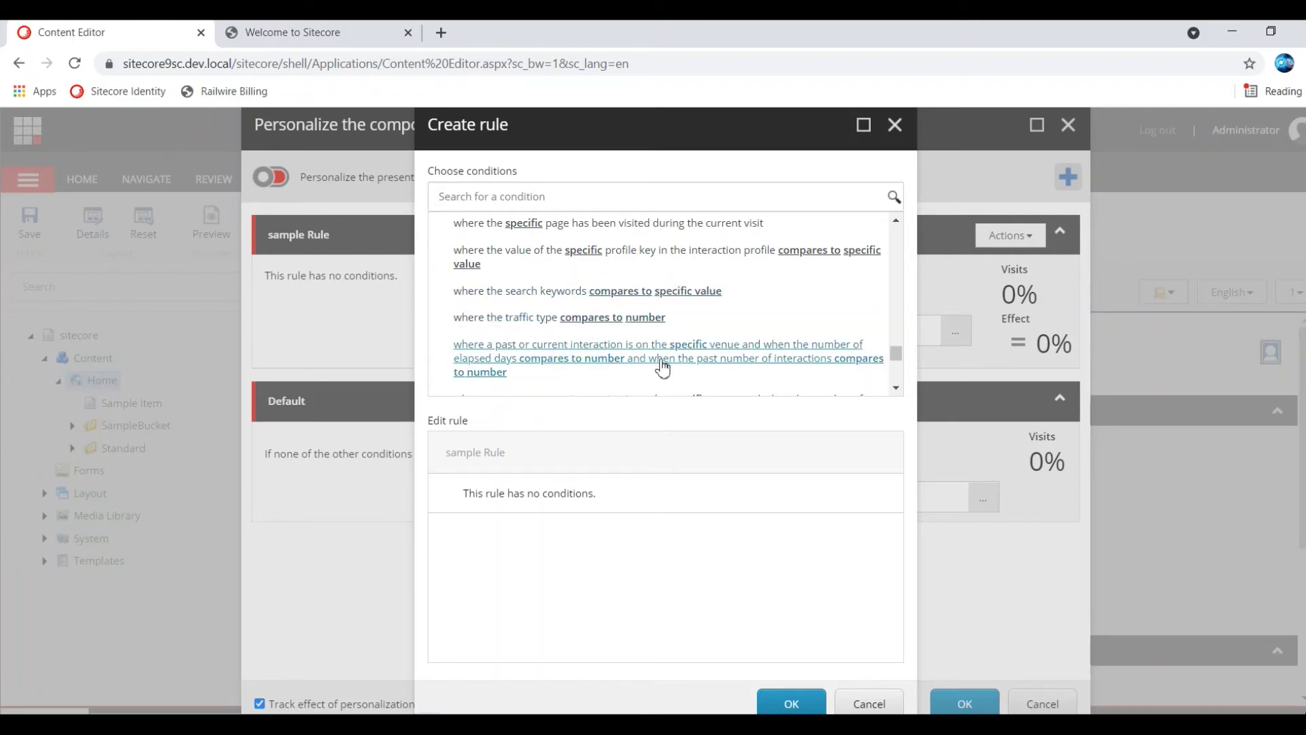
{"action": "left_click", "coordinate": [896, 388]}
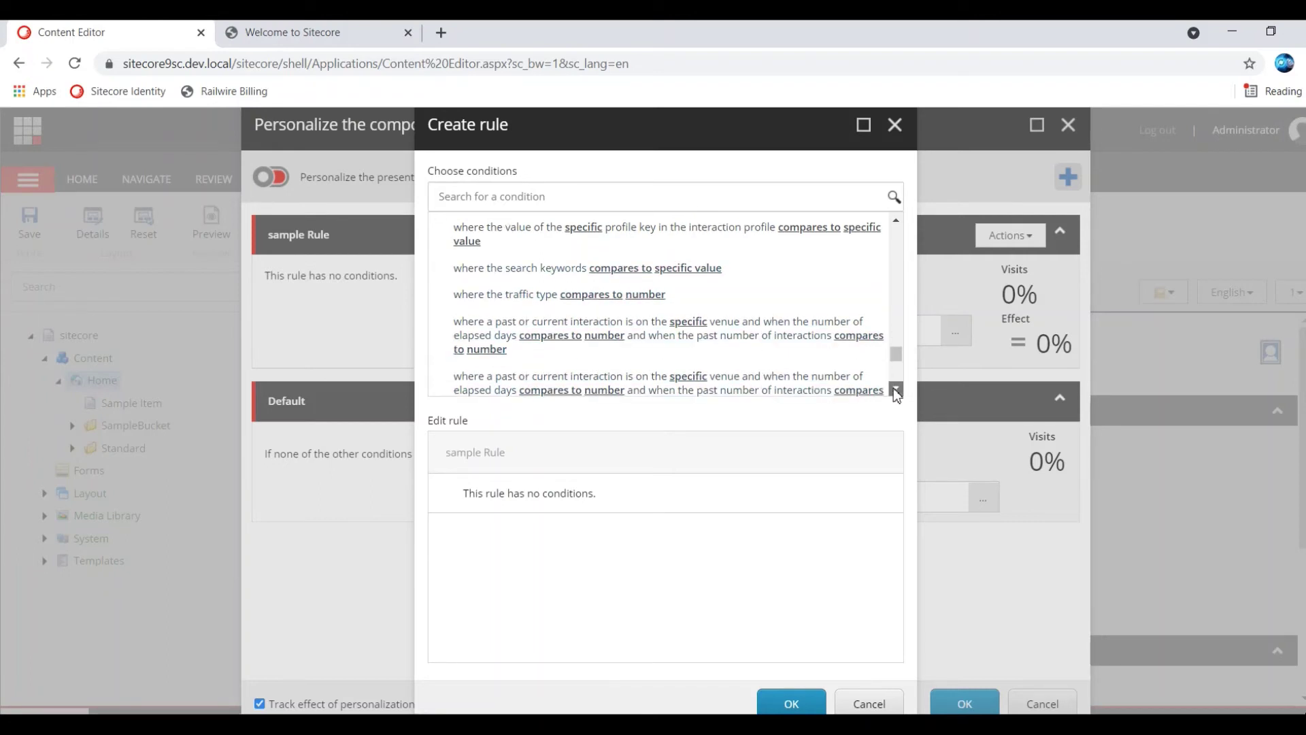
{"action": "left_click_drag", "start_coordinate": [896, 389], "coordinate": [896, 389]}
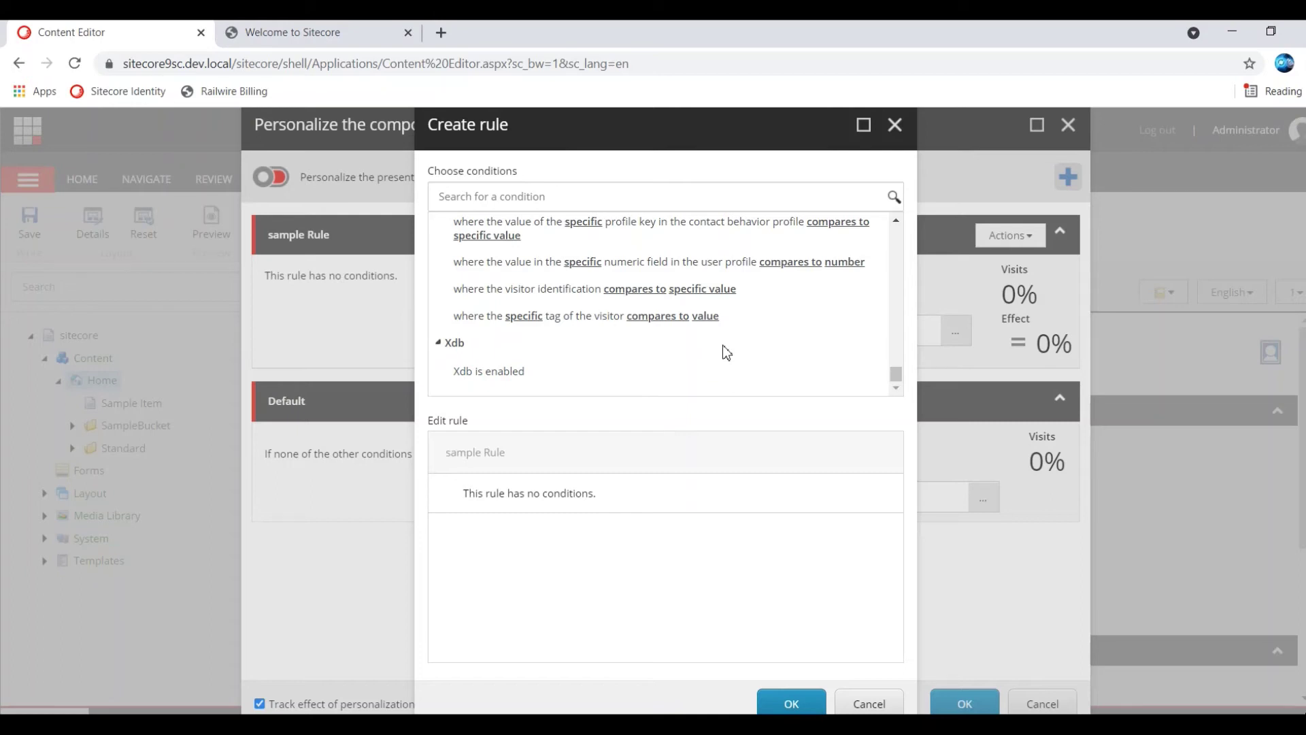
Step: Set Default to hide, and give sample Rule the condition 'current day is one of Sunday'
{"action": "left_click", "coordinate": [893, 126]}
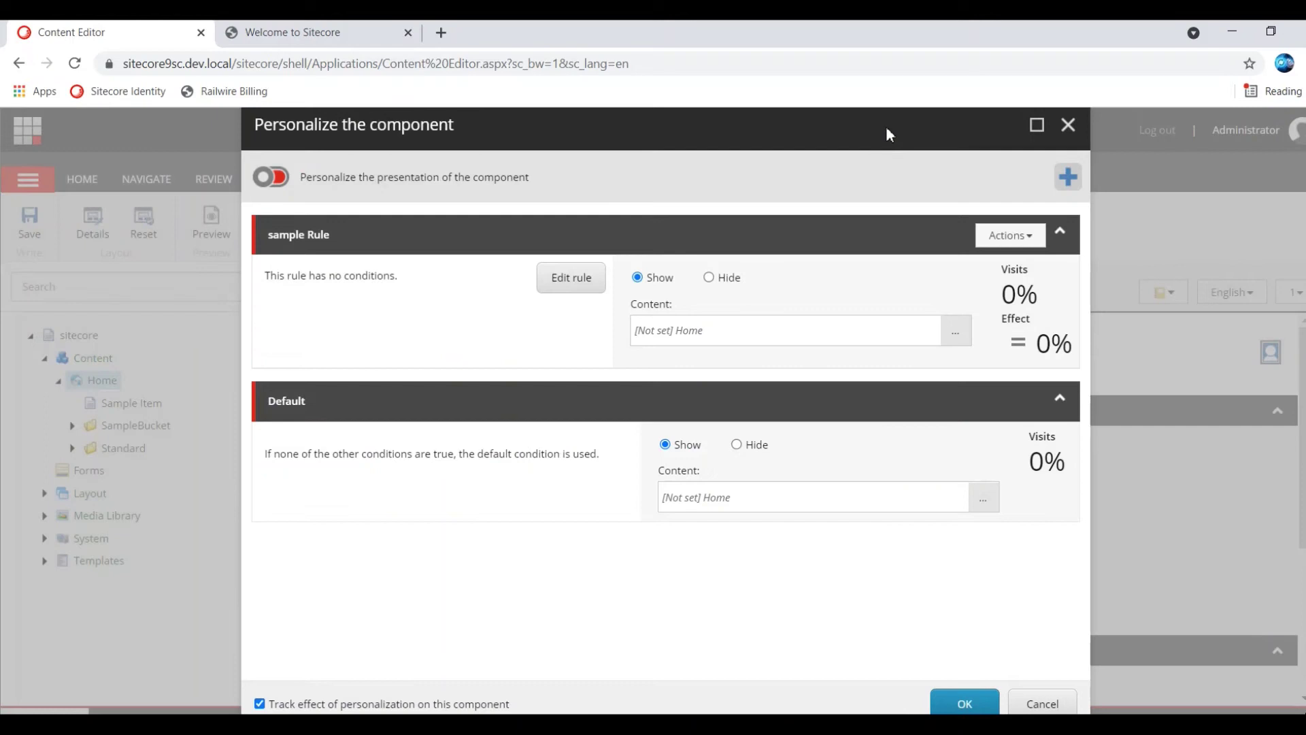
{"action": "left_click", "coordinate": [739, 446]}
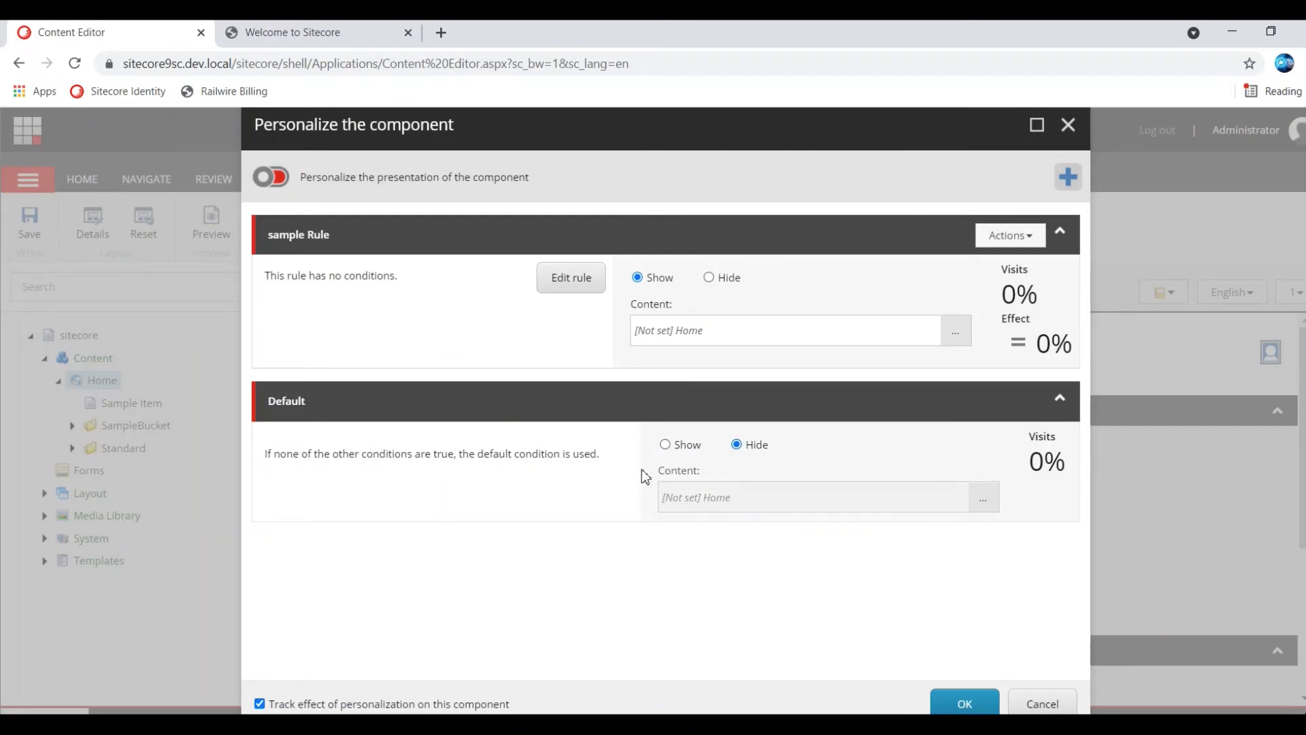
{"action": "left_click", "coordinate": [566, 281]}
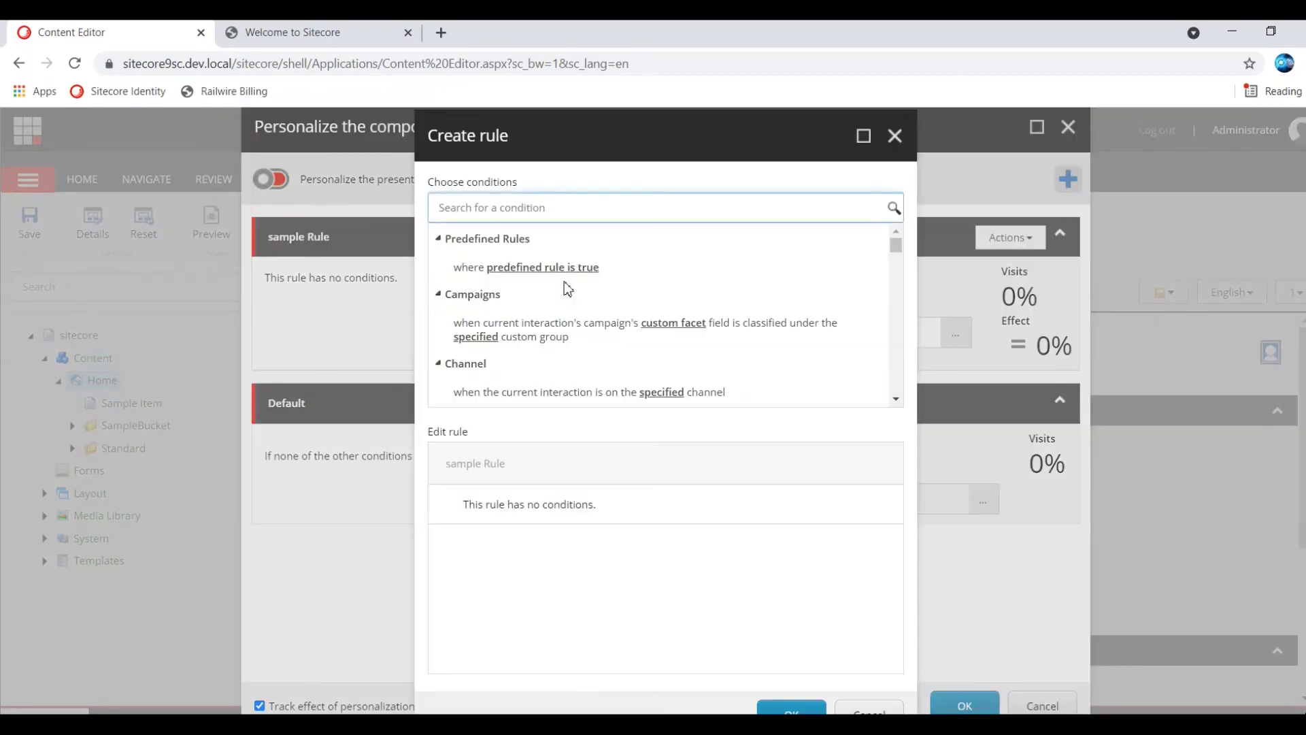
{"action": "left_click", "coordinate": [895, 400]}
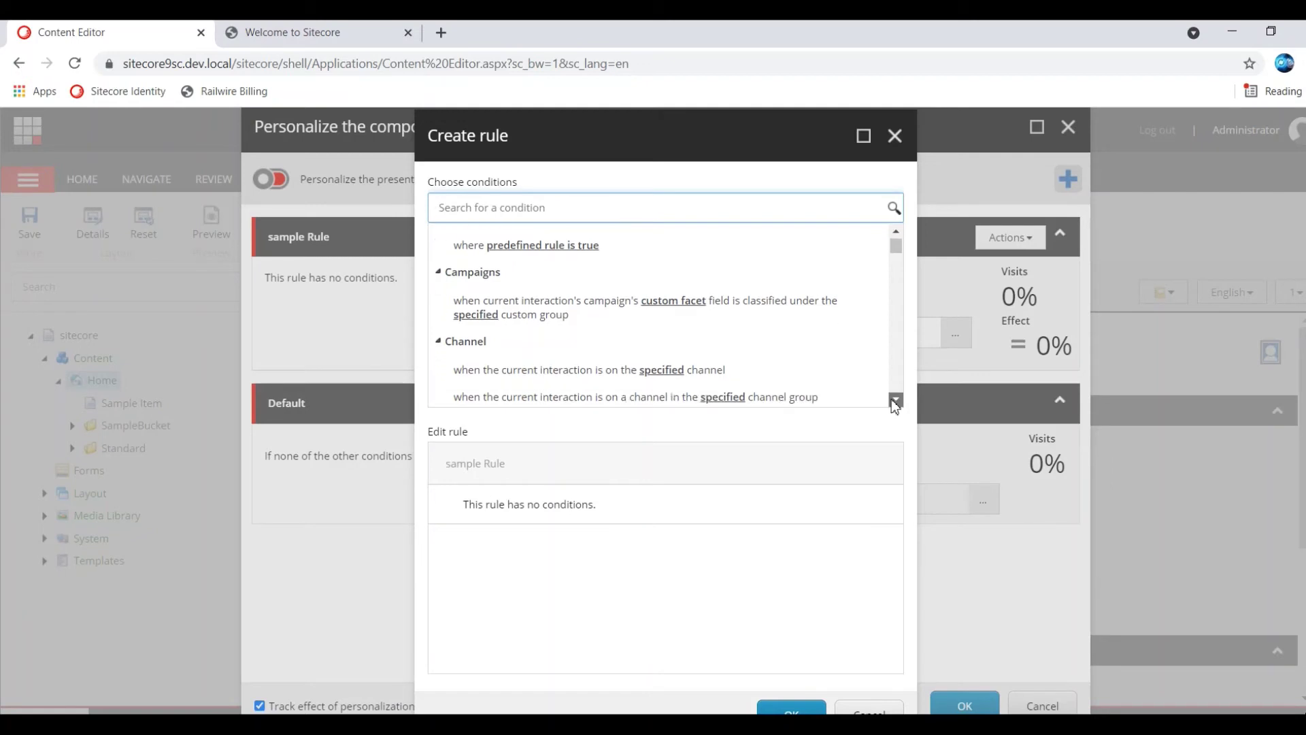
{"action": "left_click", "coordinate": [895, 400]}
{"action": "scroll", "coordinate": [894, 403], "scroll_direction": "down", "scroll_amount": 5}
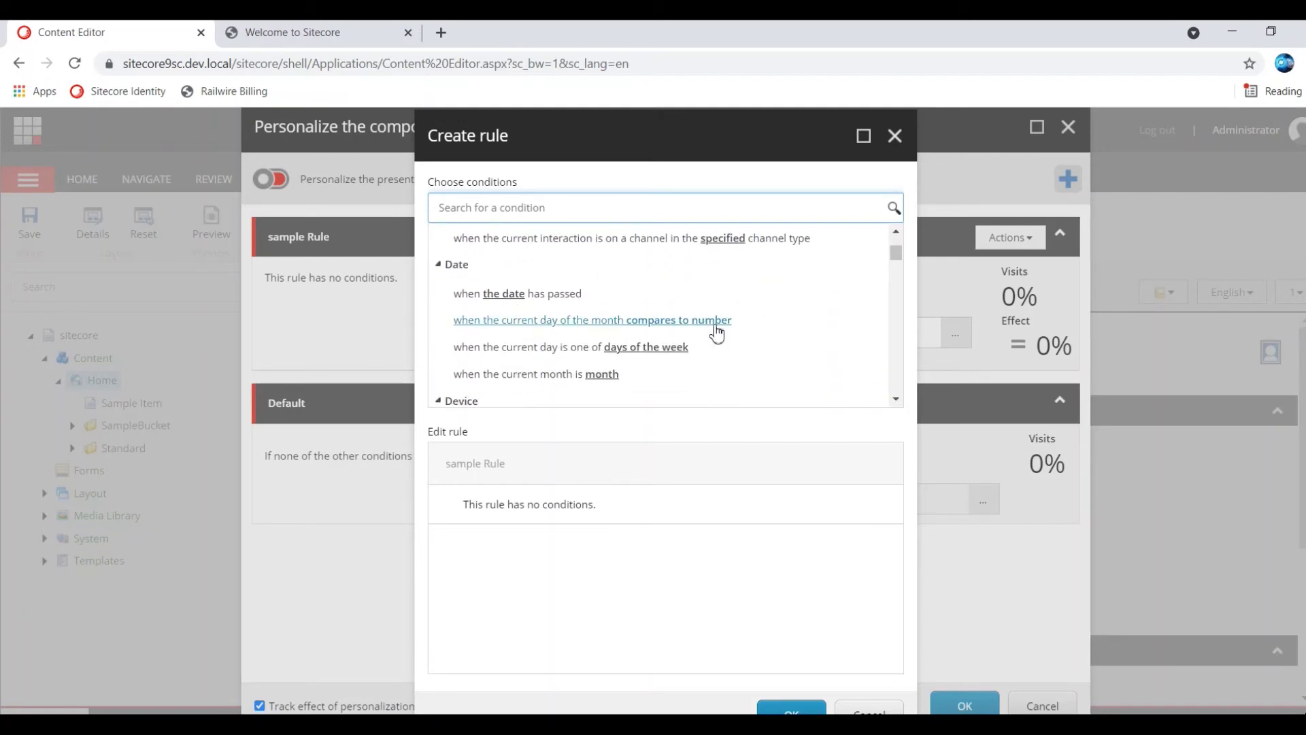
{"action": "left_click", "coordinate": [658, 350]}
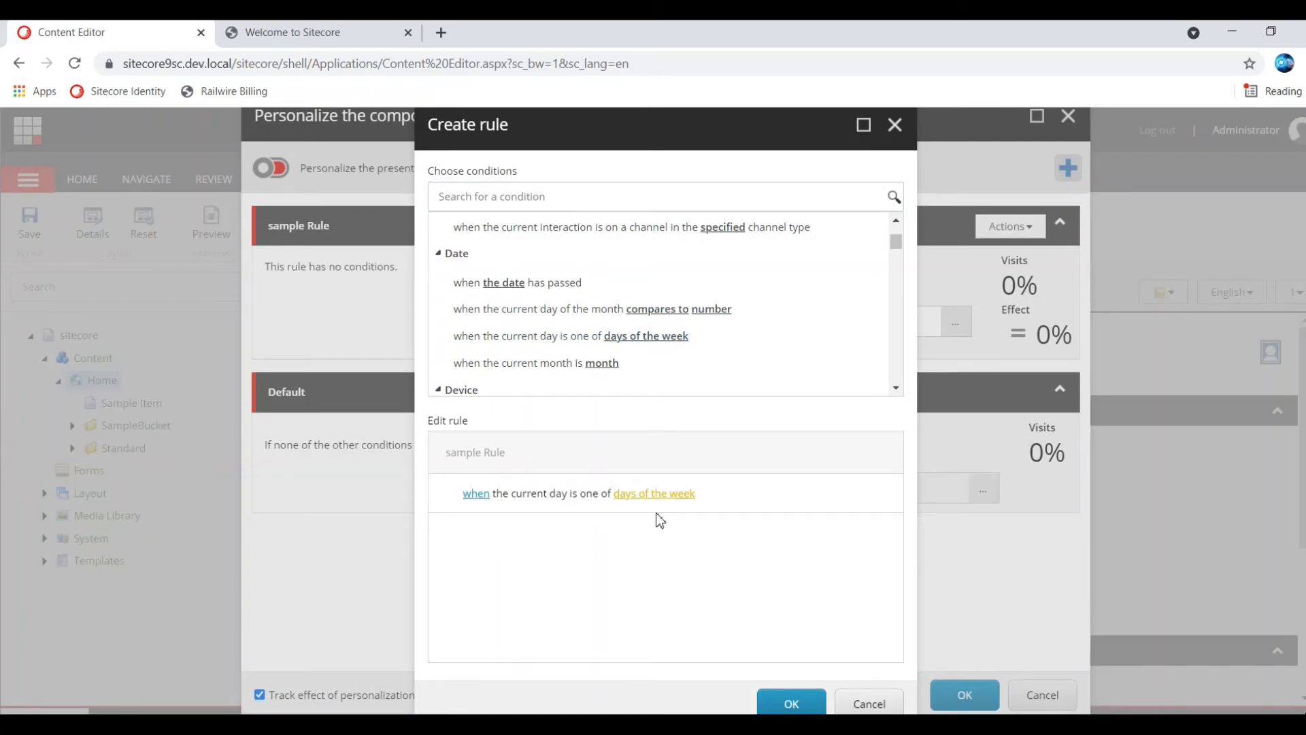
{"action": "left_click", "coordinate": [646, 495]}
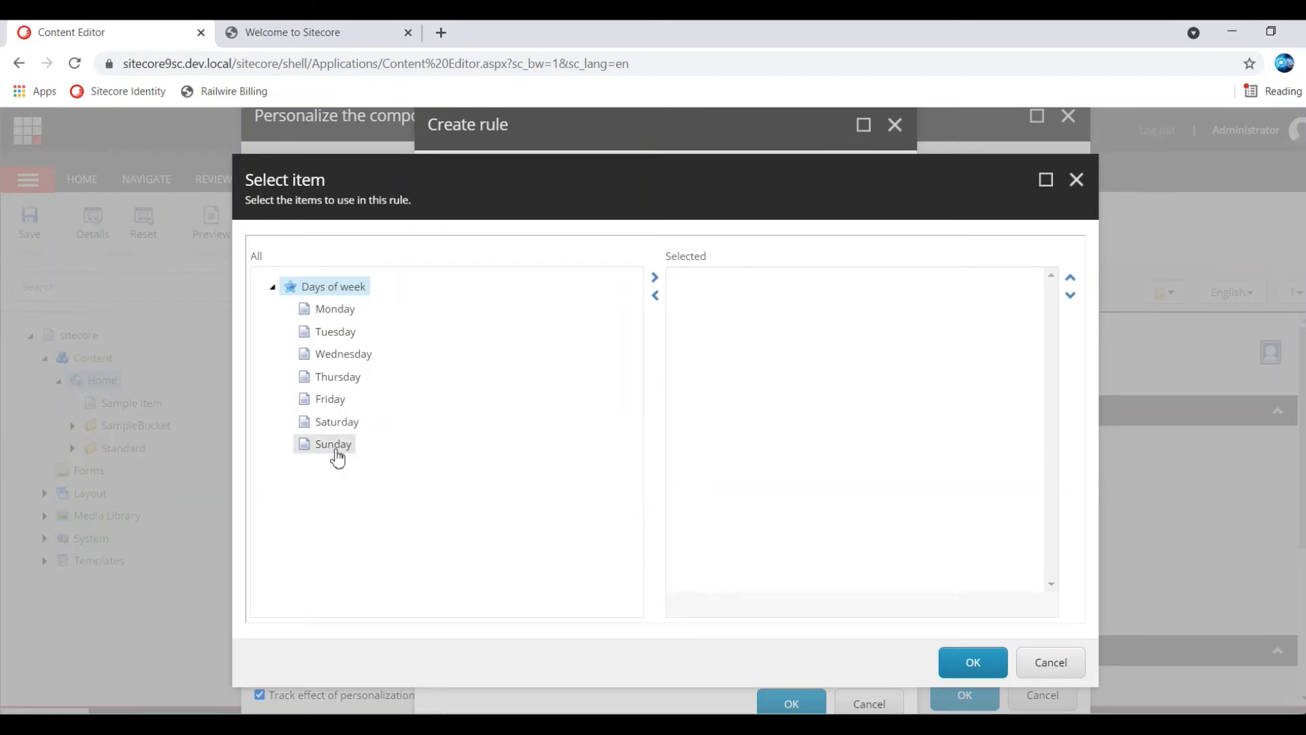
{"action": "left_click", "coordinate": [336, 453]}
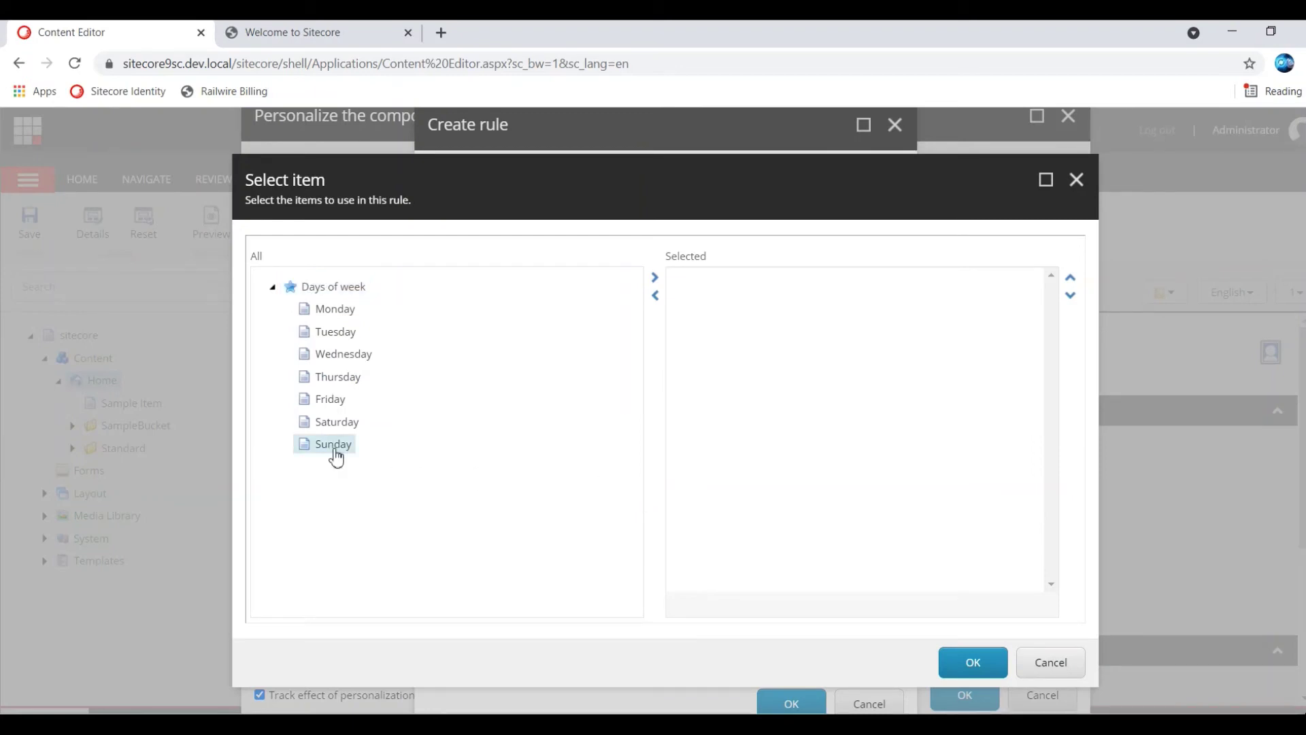
{"action": "double_click", "coordinate": [335, 453]}
{"action": "left_click", "coordinate": [969, 661]}
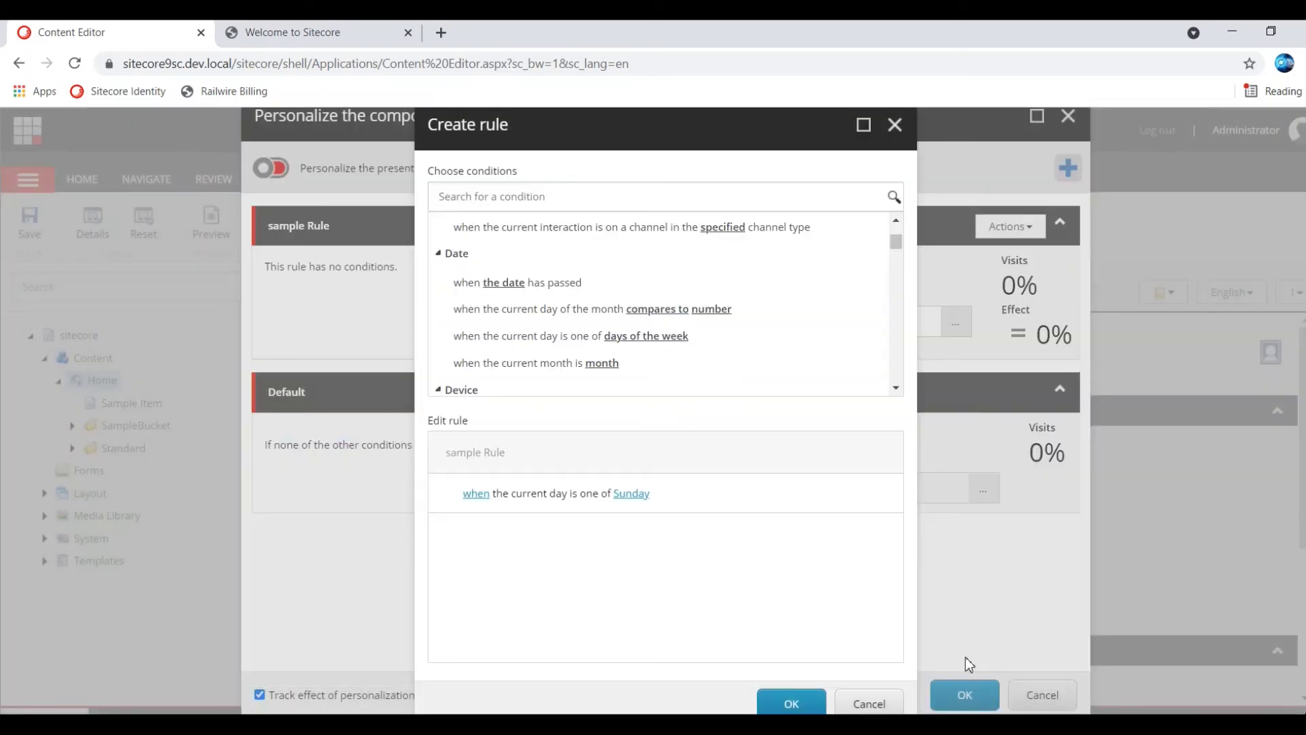
{"action": "left_click", "coordinate": [789, 701]}
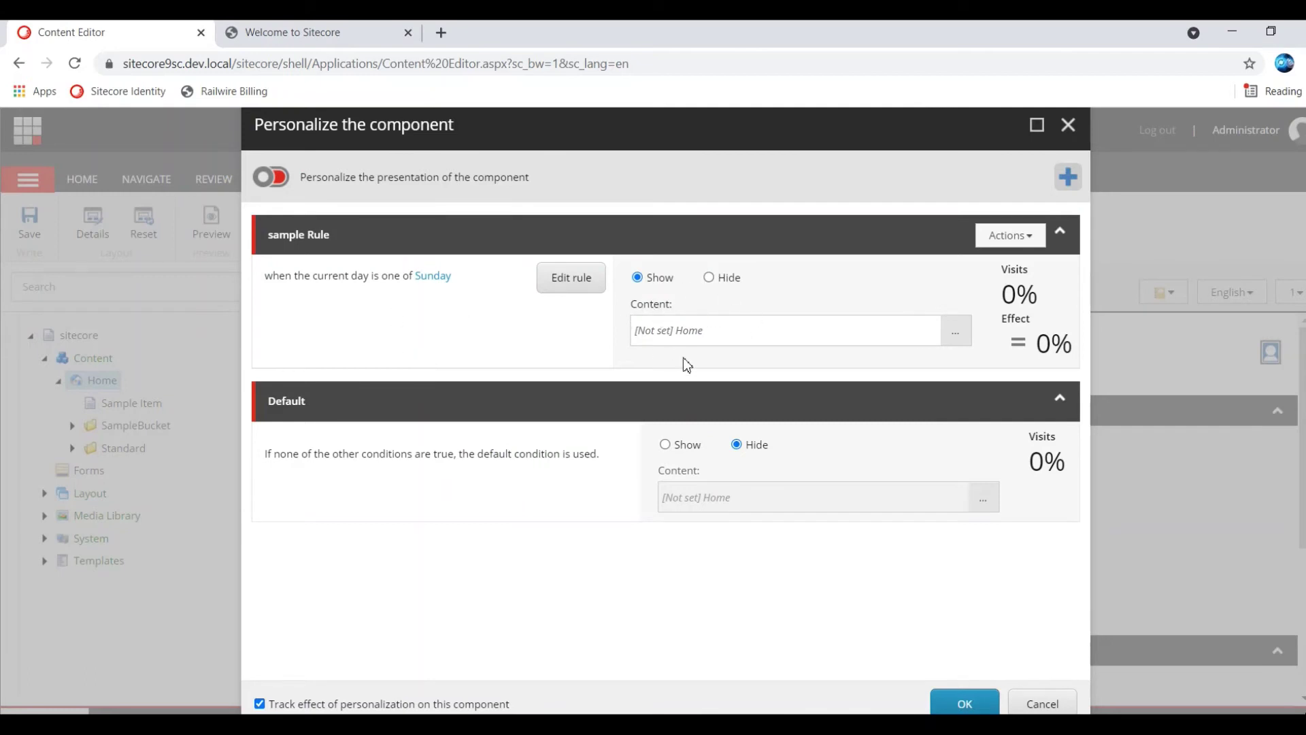
Step: Confirm the Personalize, Device Editor and Layout Details dialogs and save the Home item
{"action": "left_click", "coordinate": [964, 706]}
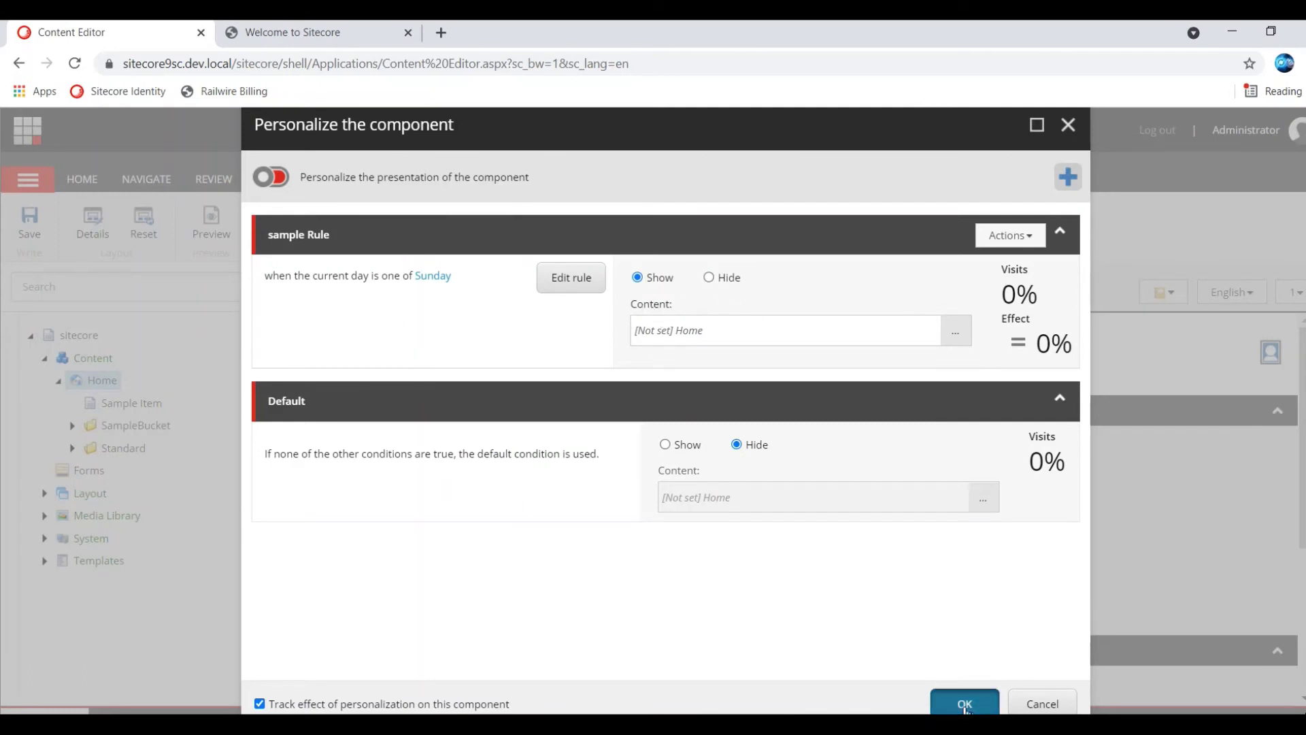
{"action": "left_click", "coordinate": [841, 664]}
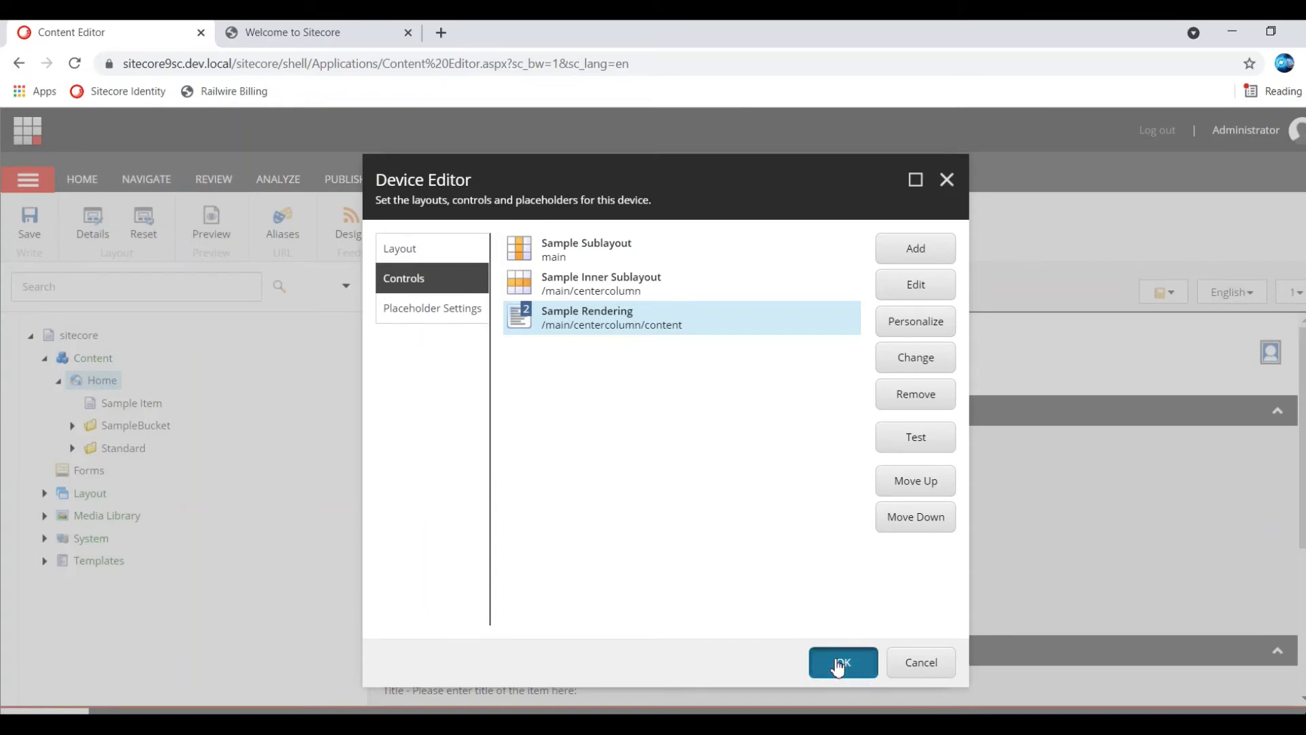
{"action": "left_click", "coordinate": [822, 662]}
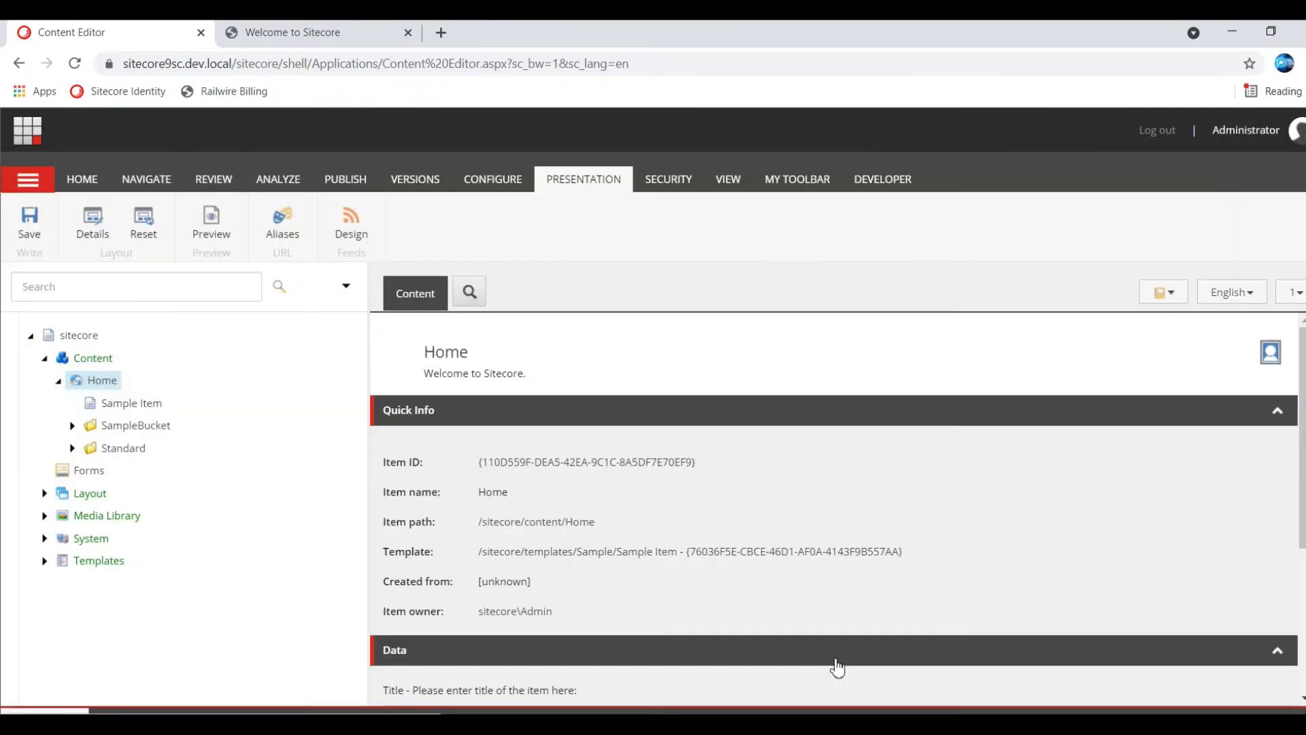
{"action": "left_click", "coordinate": [43, 231]}
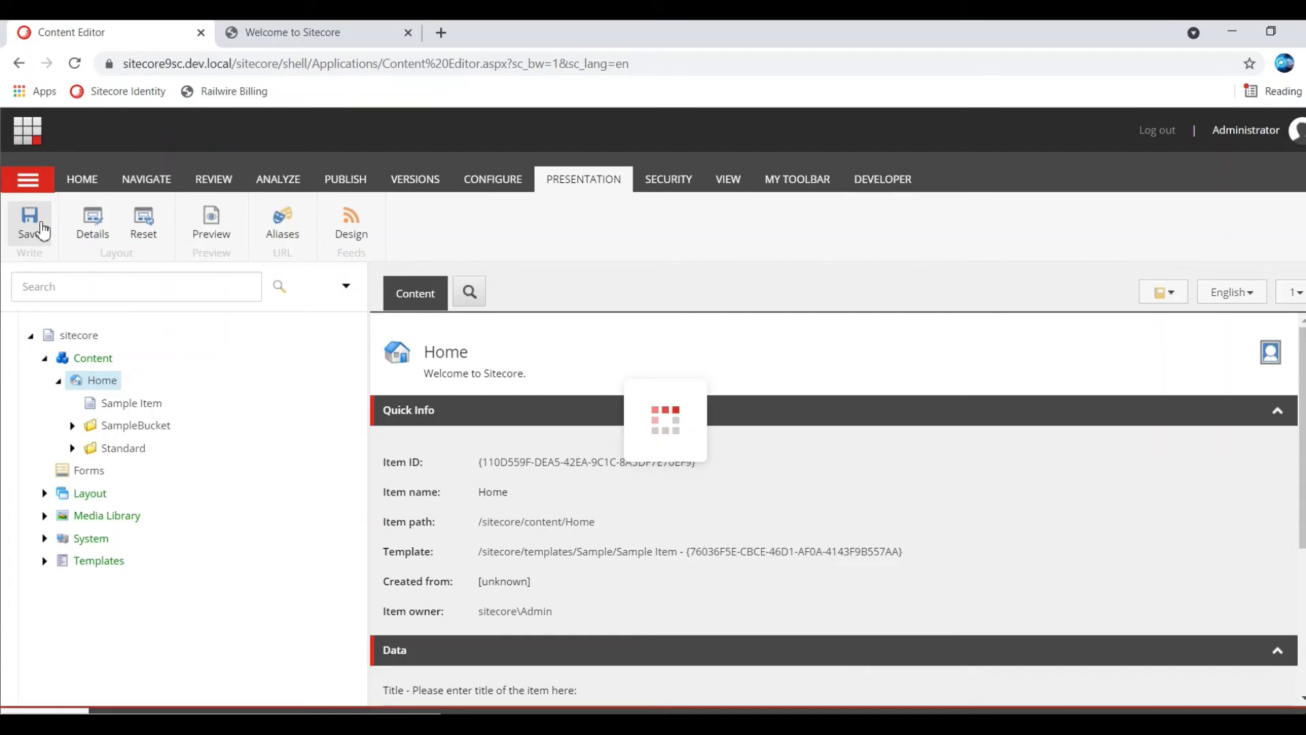
Step: Publish only the Home item to the web database and close the results
{"action": "left_click", "coordinate": [332, 183]}
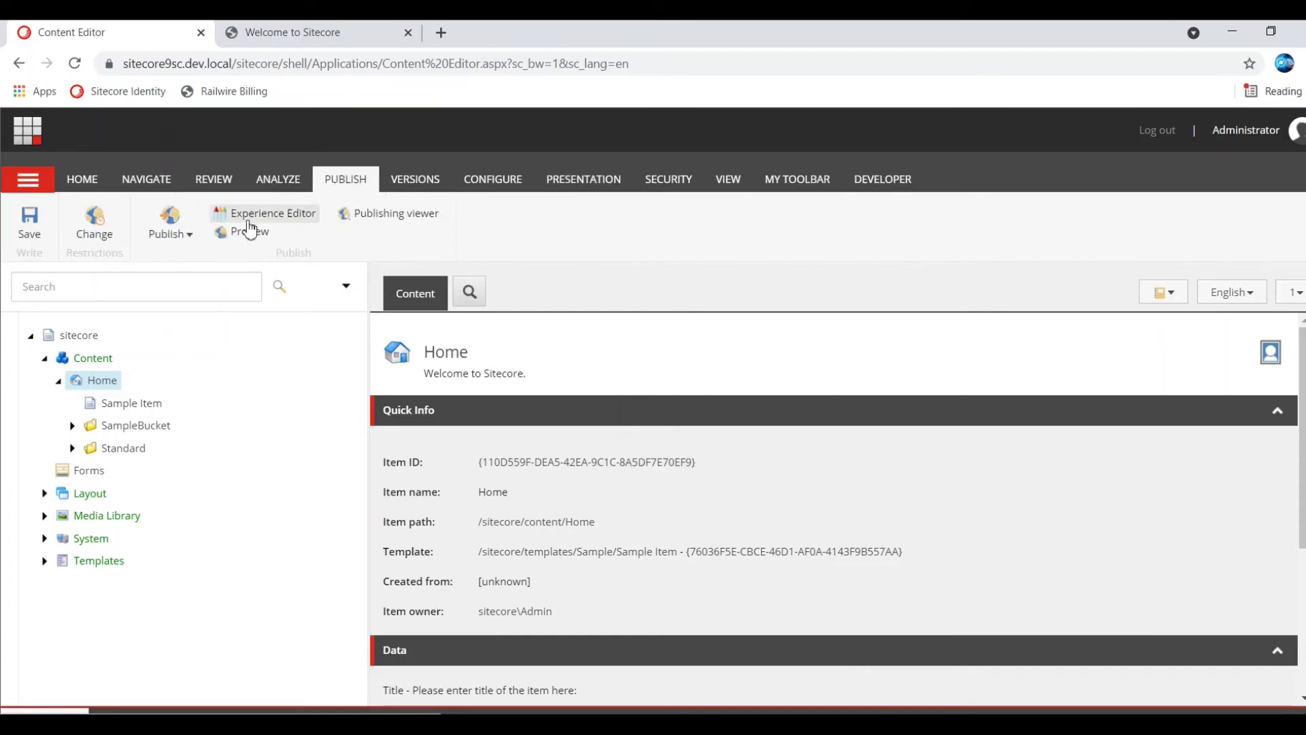
{"action": "left_click", "coordinate": [192, 240]}
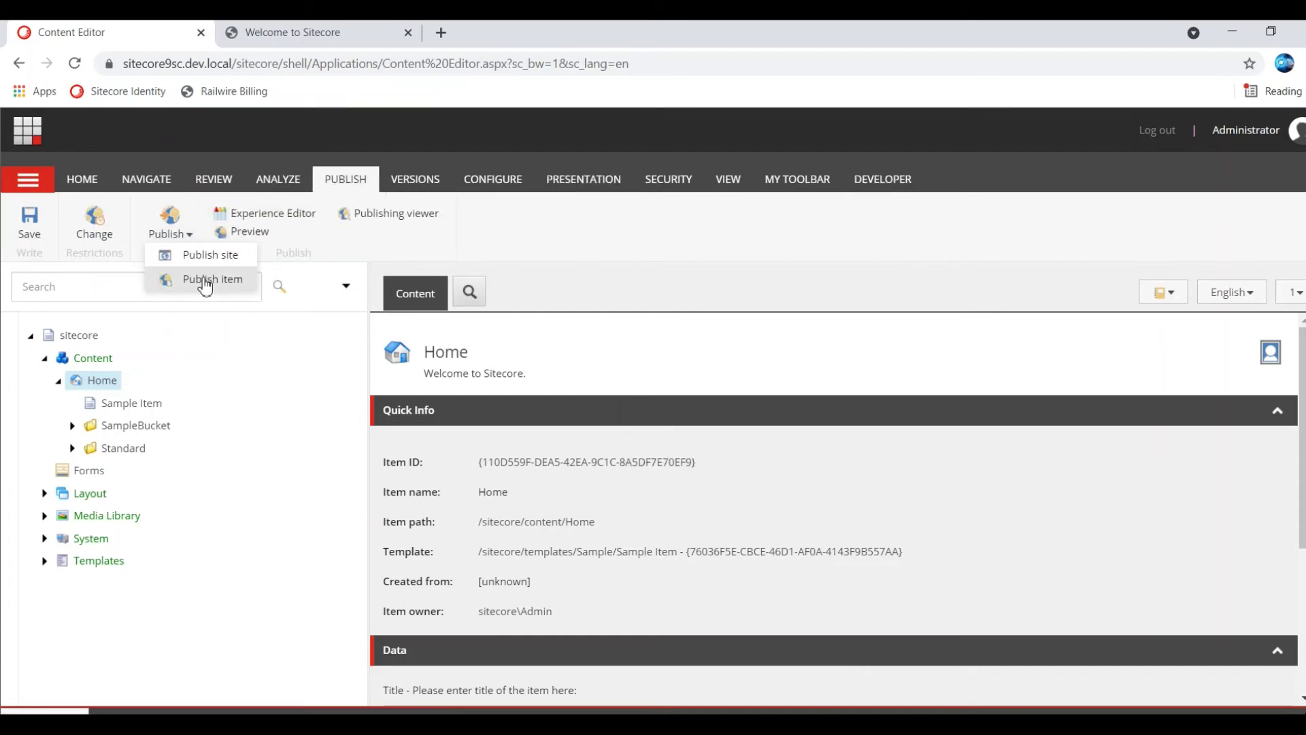
{"action": "left_click", "coordinate": [202, 276]}
{"action": "left_click", "coordinate": [762, 654]}
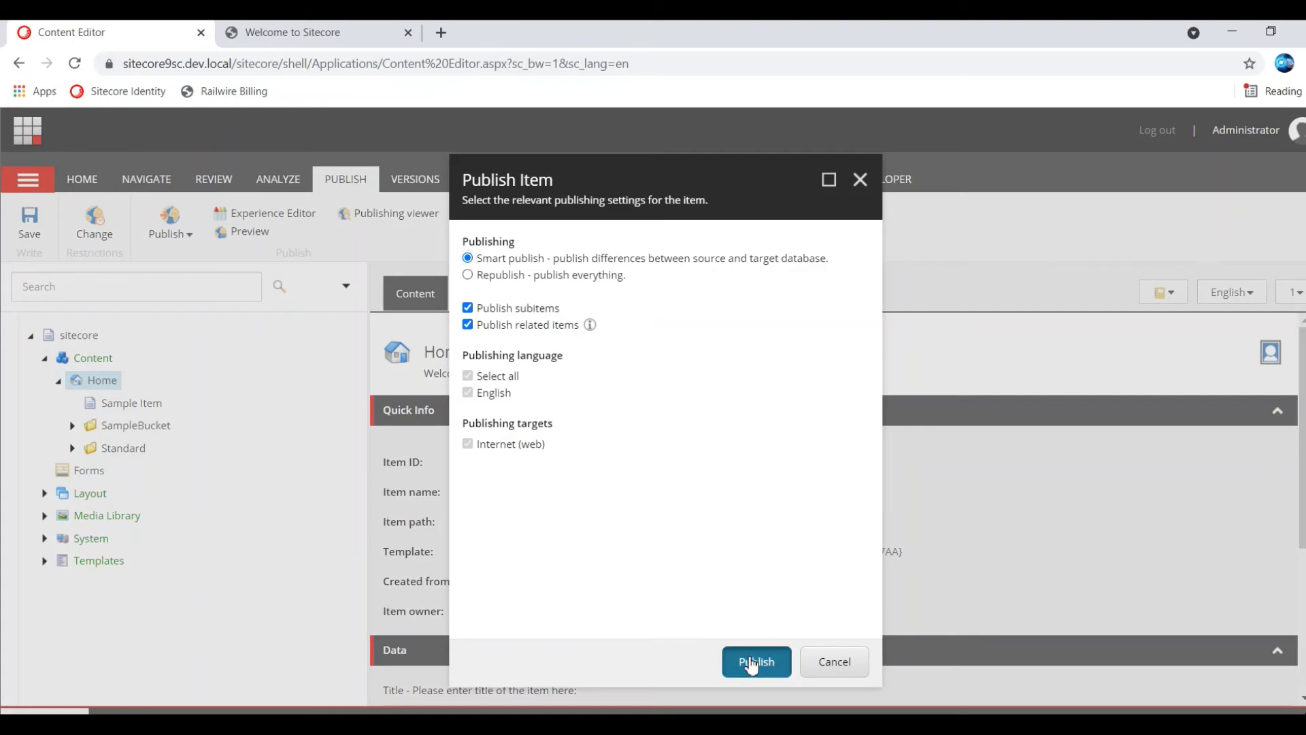
{"action": "left_click", "coordinate": [761, 512]}
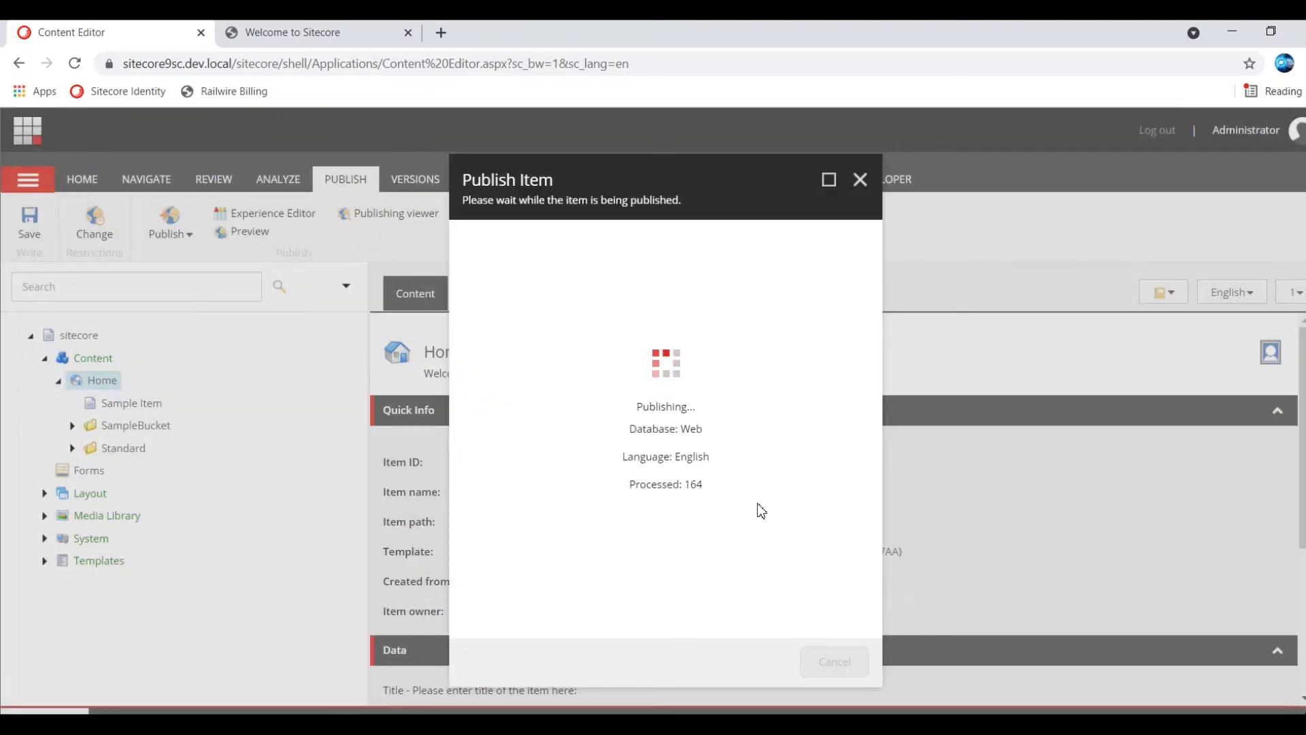
{"action": "left_click", "coordinate": [860, 181]}
Step: In a new tab, load the Sitecore site address from the suggested URL
{"action": "left_click", "coordinate": [441, 32]}
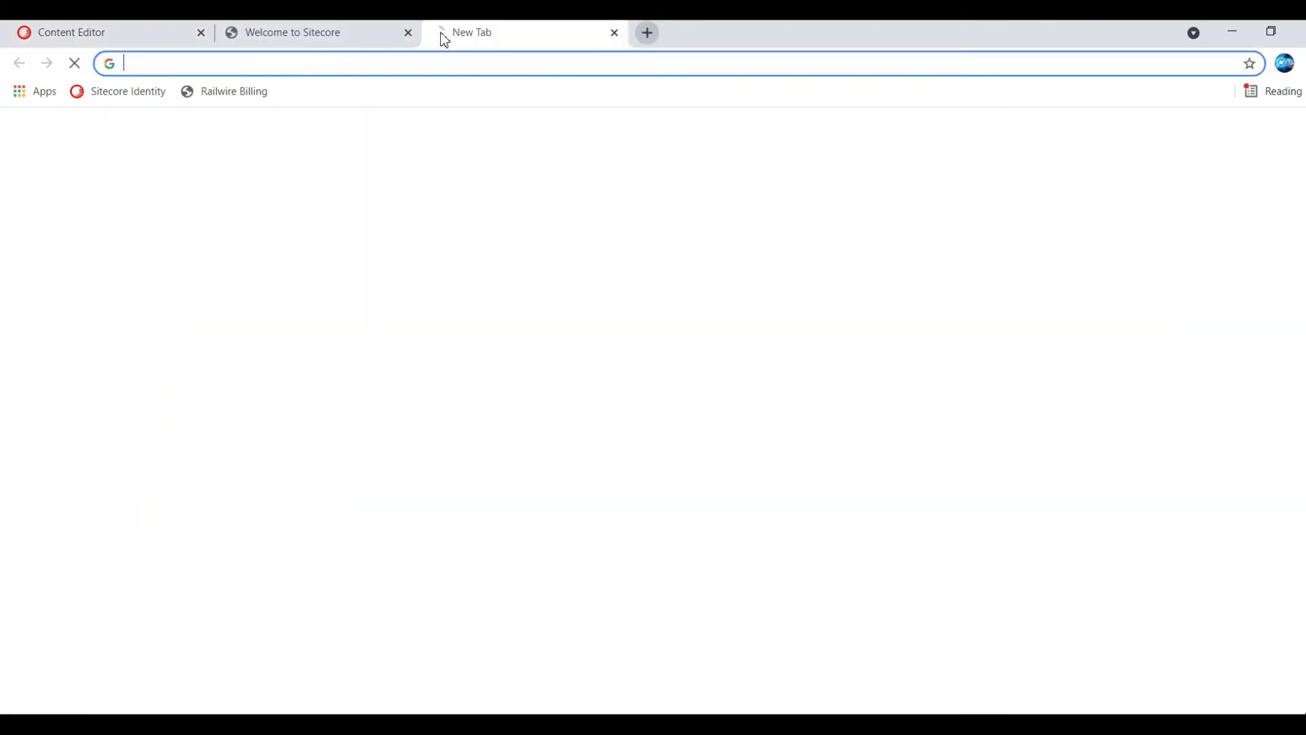
{"action": "type", "text": "sitecore9sc.dev.local/sitecore"}
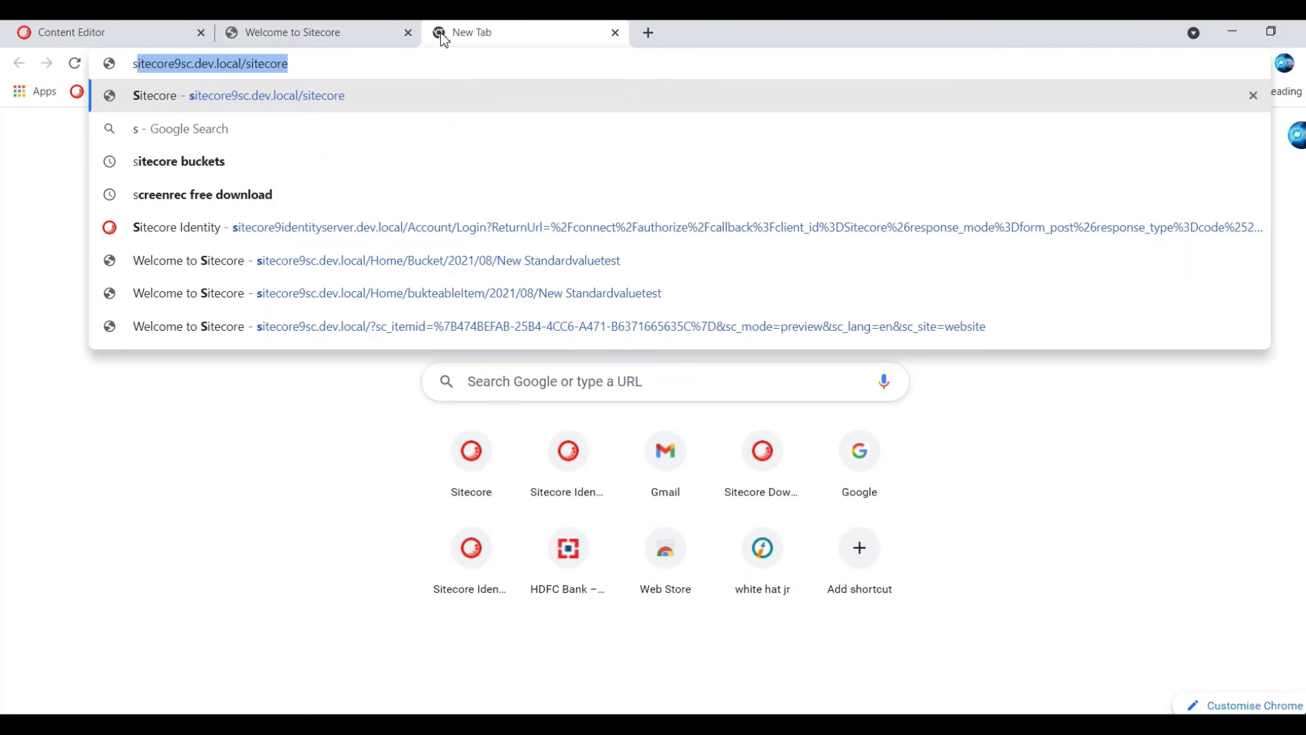
{"action": "key", "text": "Right"}
{"action": "key", "text": "BackSpace"}
{"action": "key", "text": "BackSpace"}
{"action": "key", "text": "BackSpace"}
{"action": "key", "text": "BackSpace"}
{"action": "key", "text": "BackSpace"}
{"action": "key", "text": "BackSpace"}
{"action": "key", "text": "BackSpace"}
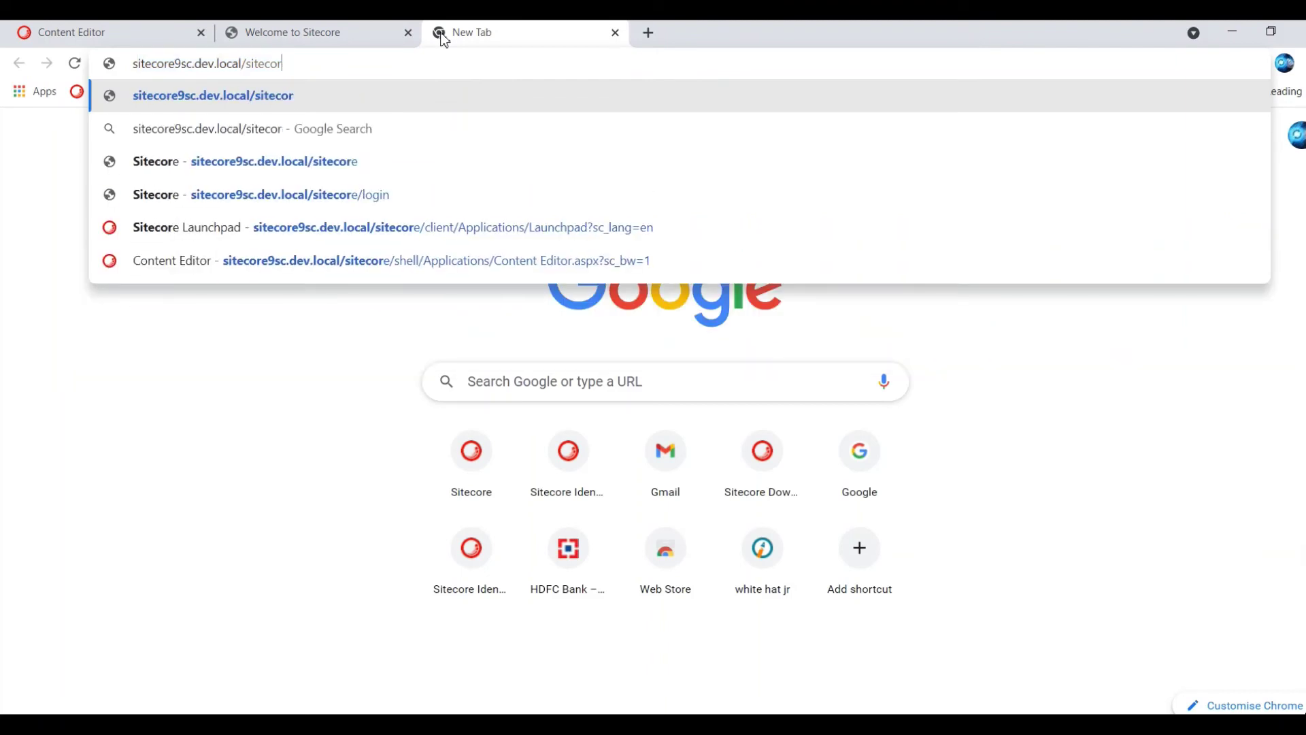
{"action": "key", "text": "BackSpace"}
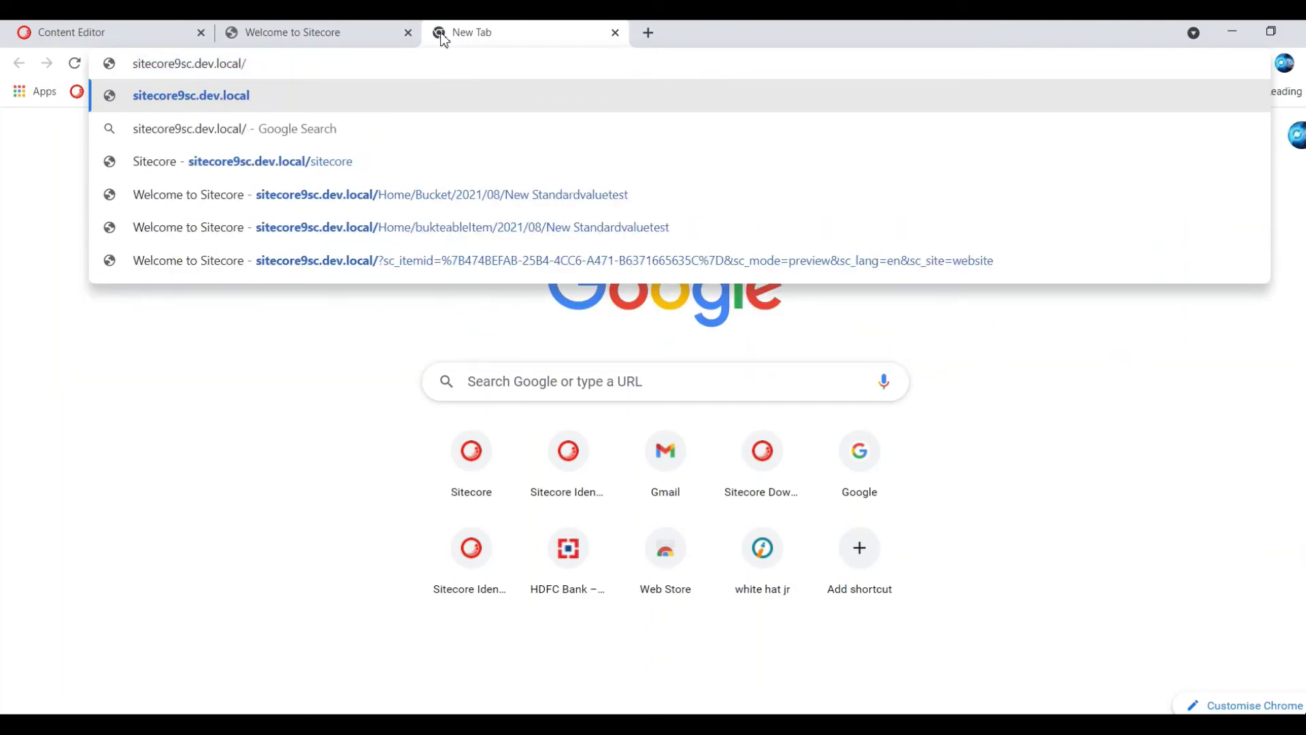
{"action": "key", "text": "BackSpace"}
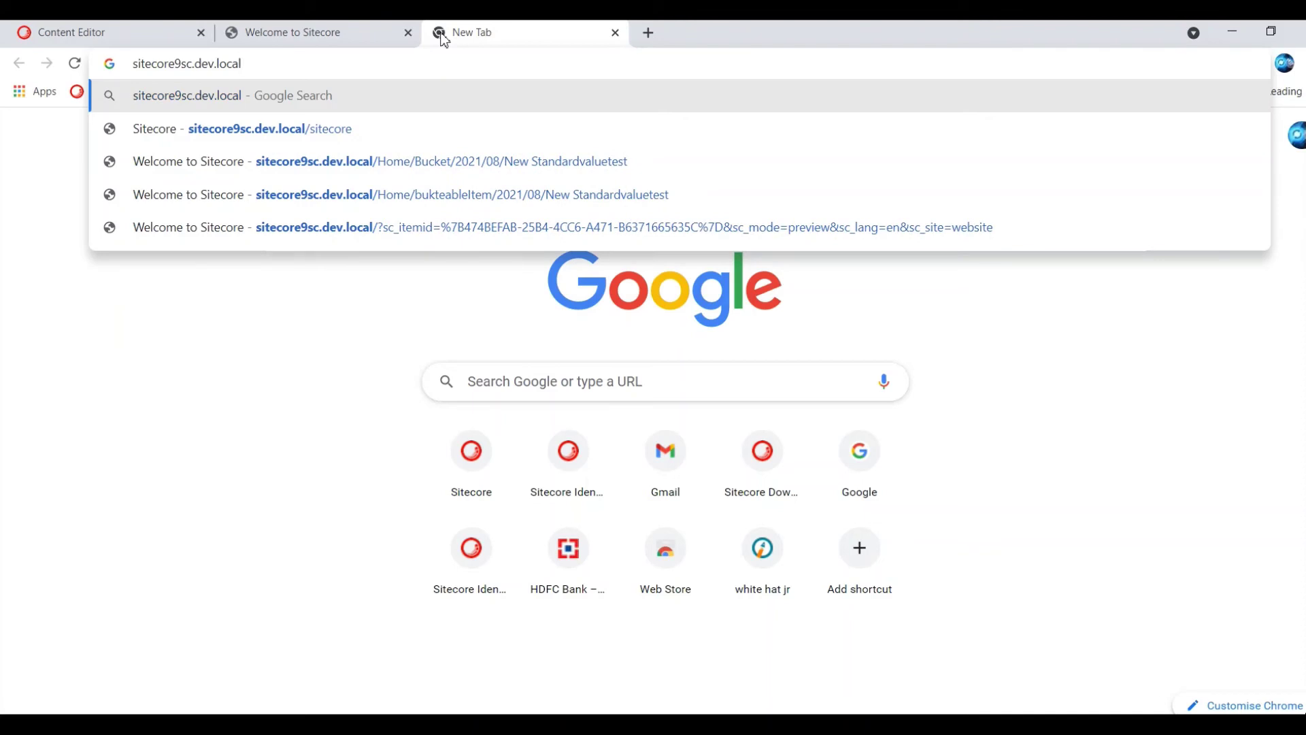
{"action": "key", "text": "Return"}
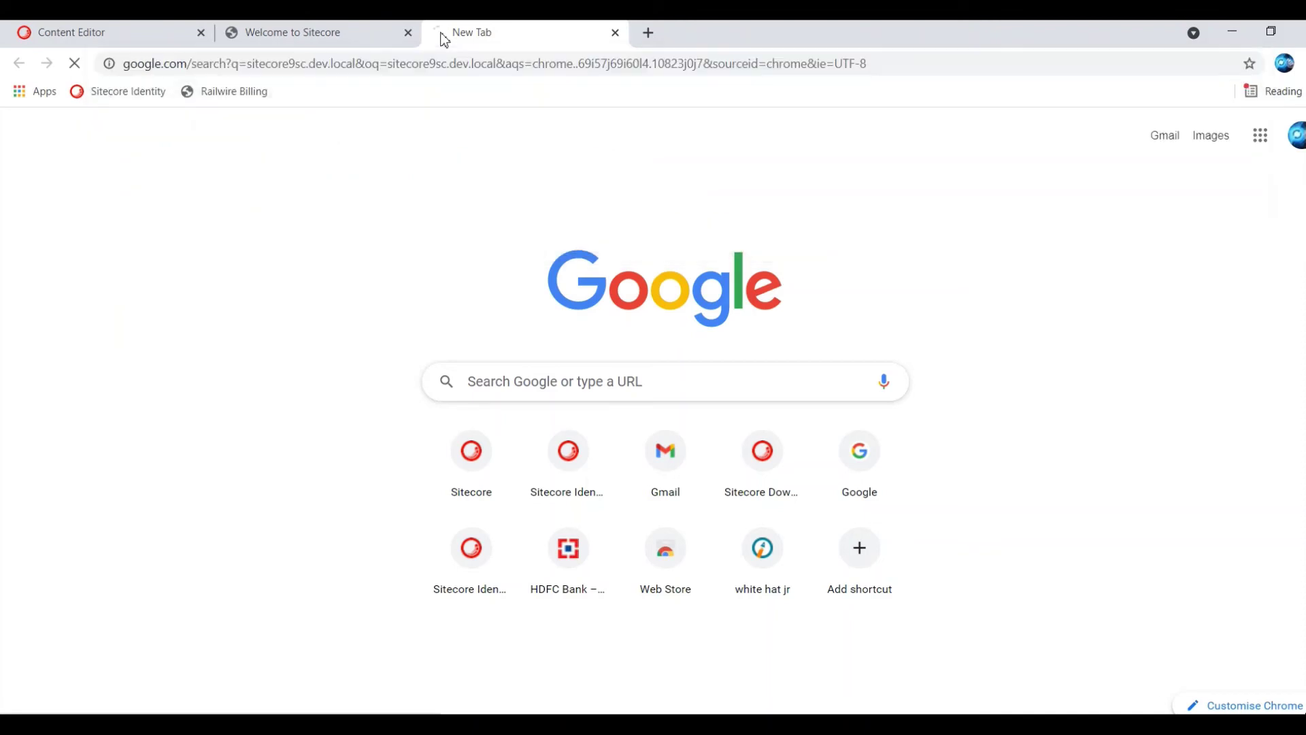
{"action": "left_click", "coordinate": [388, 63]}
{"action": "type", "text": "sc"}
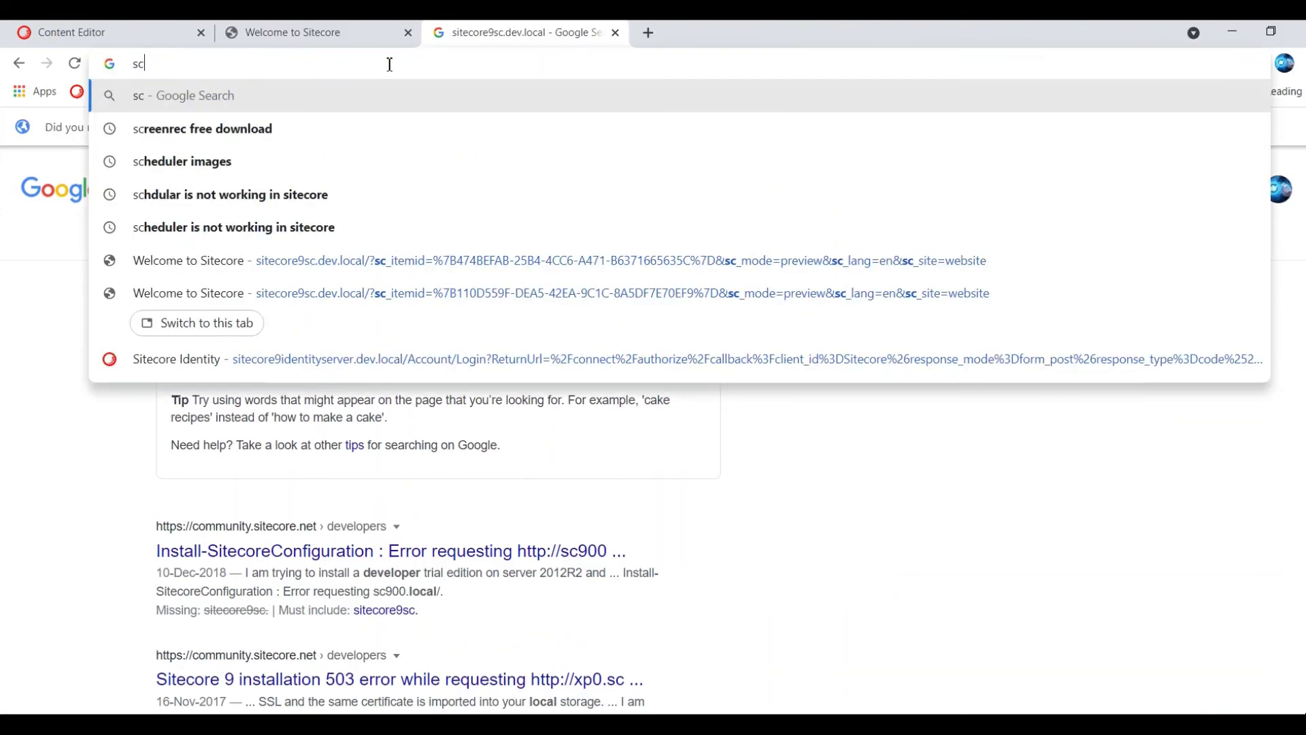
{"action": "key", "text": "BackSpace"}
{"action": "key", "text": "BackSpace"}
{"action": "key", "text": "Escape"}
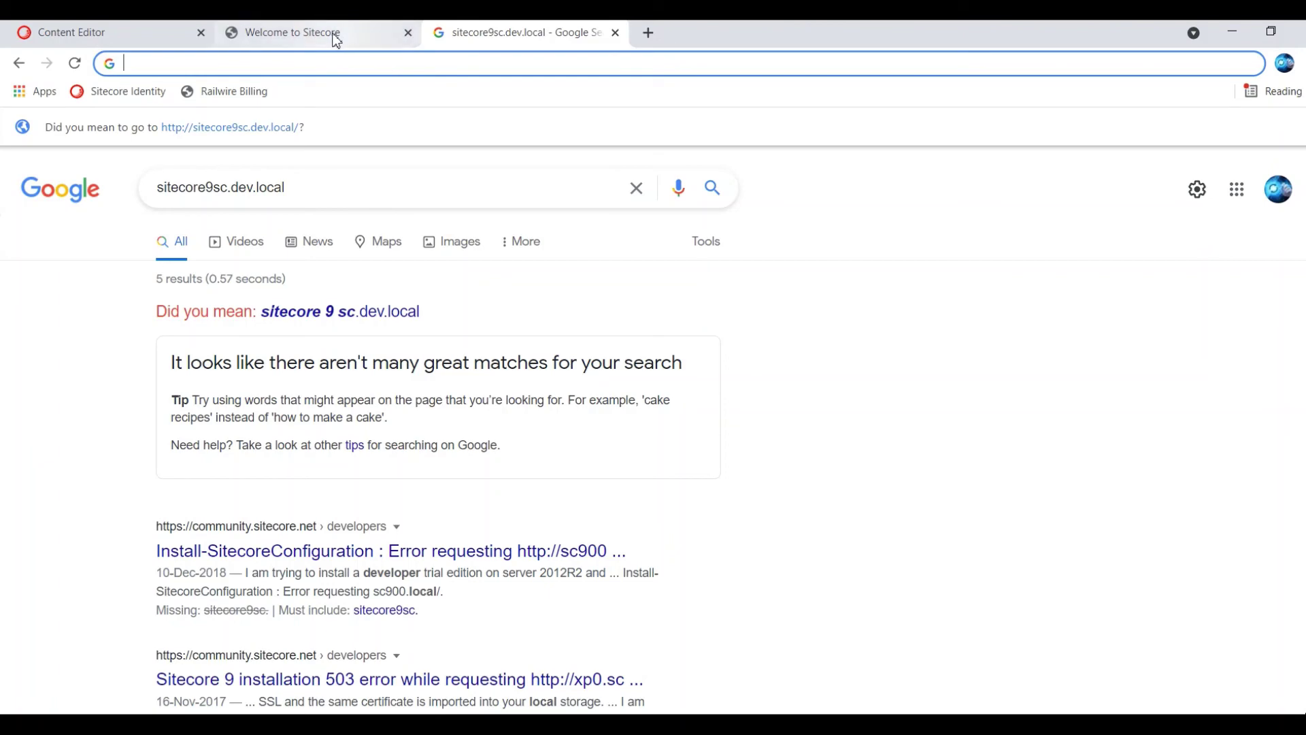
Step: Close the Welcome to Sitecore preview and Google search results tabs
{"action": "left_click", "coordinate": [335, 38]}
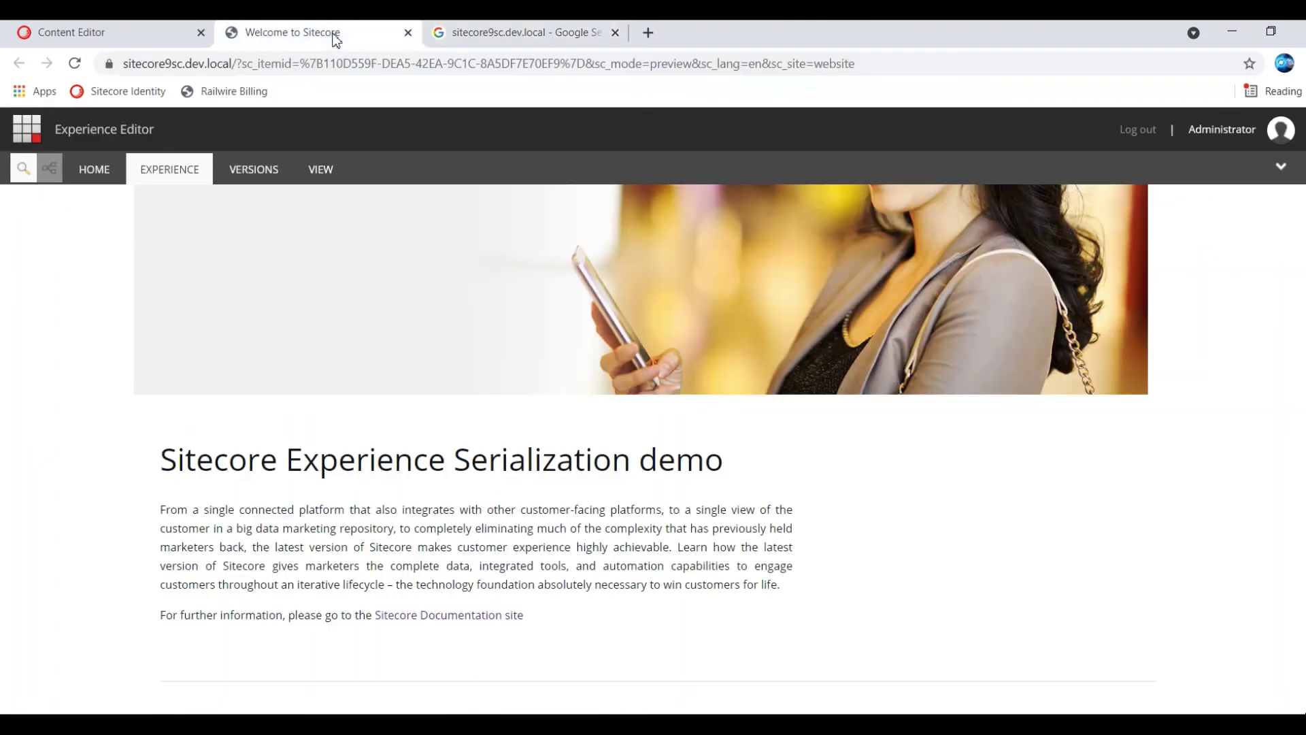
{"action": "left_click", "coordinate": [408, 33]}
{"action": "left_click", "coordinate": [408, 33]}
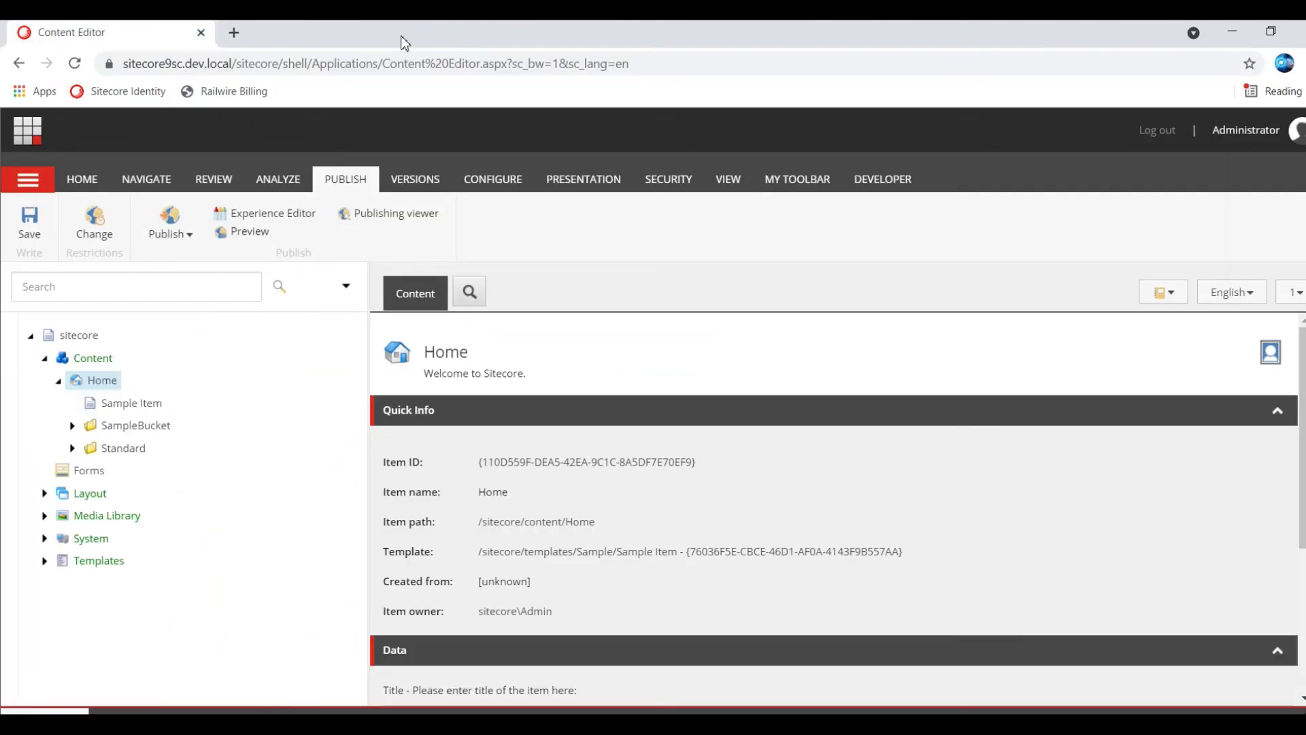
Step: Load the live site's root in a new tab, showing only the banner and footer
{"action": "left_click", "coordinate": [242, 39]}
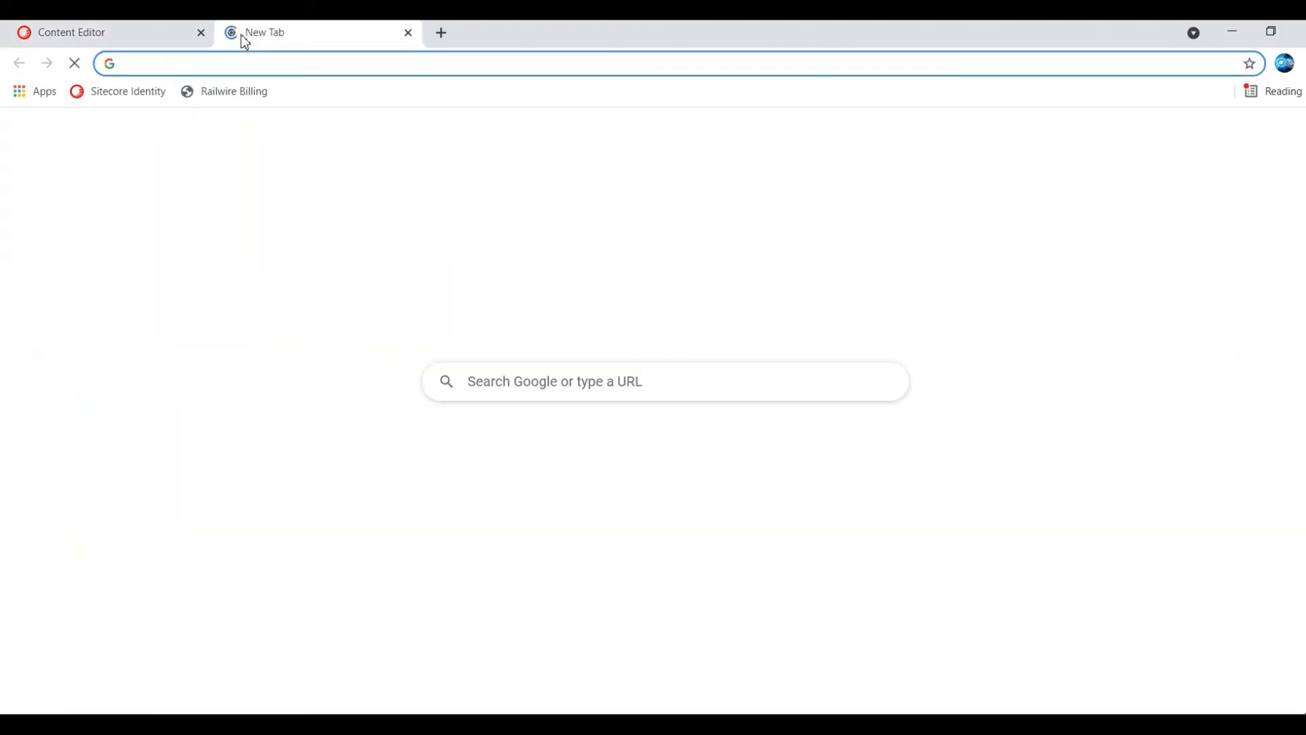
{"action": "type", "text": "t"}
{"action": "key", "text": "BackSpace"}
{"action": "type", "text": "http"}
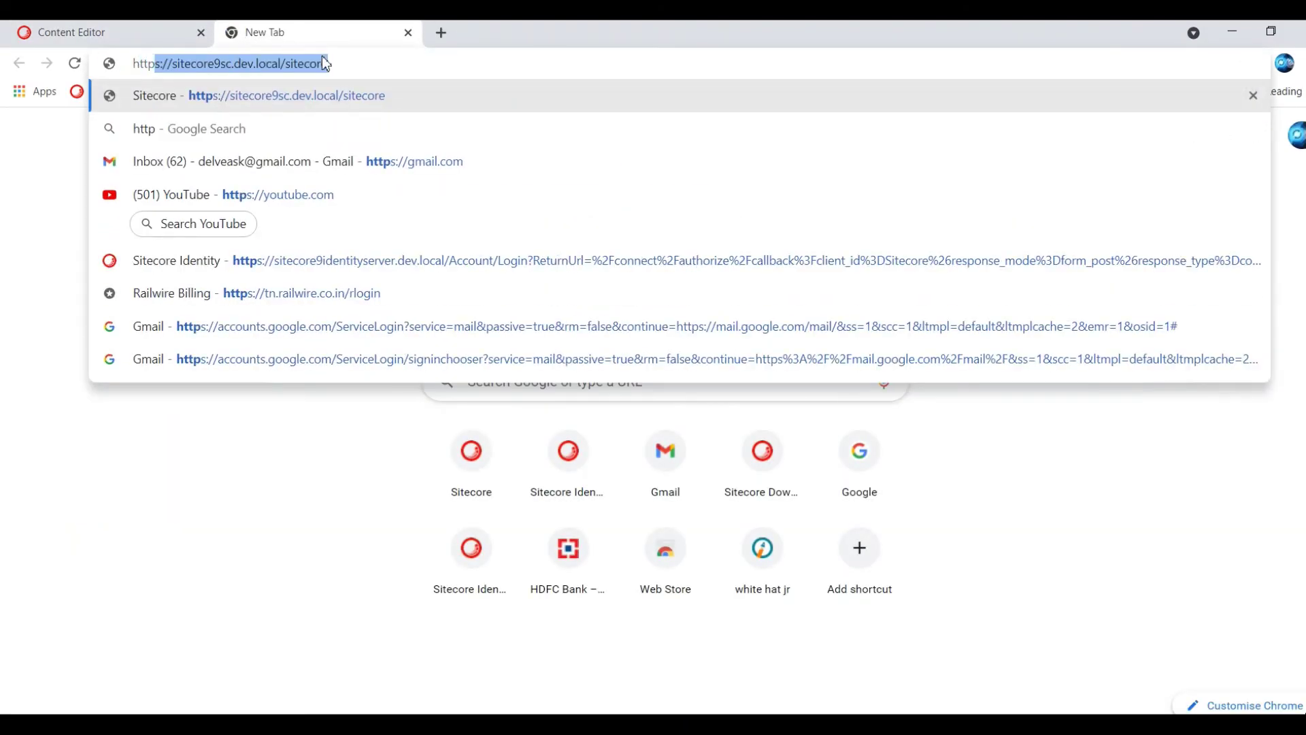
{"action": "key", "text": "End"}
{"action": "key", "text": "BackSpace"}
{"action": "key", "text": "BackSpace"}
{"action": "key", "text": "BackSpace"}
{"action": "key", "text": "BackSpace"}
{"action": "key", "text": "BackSpace"}
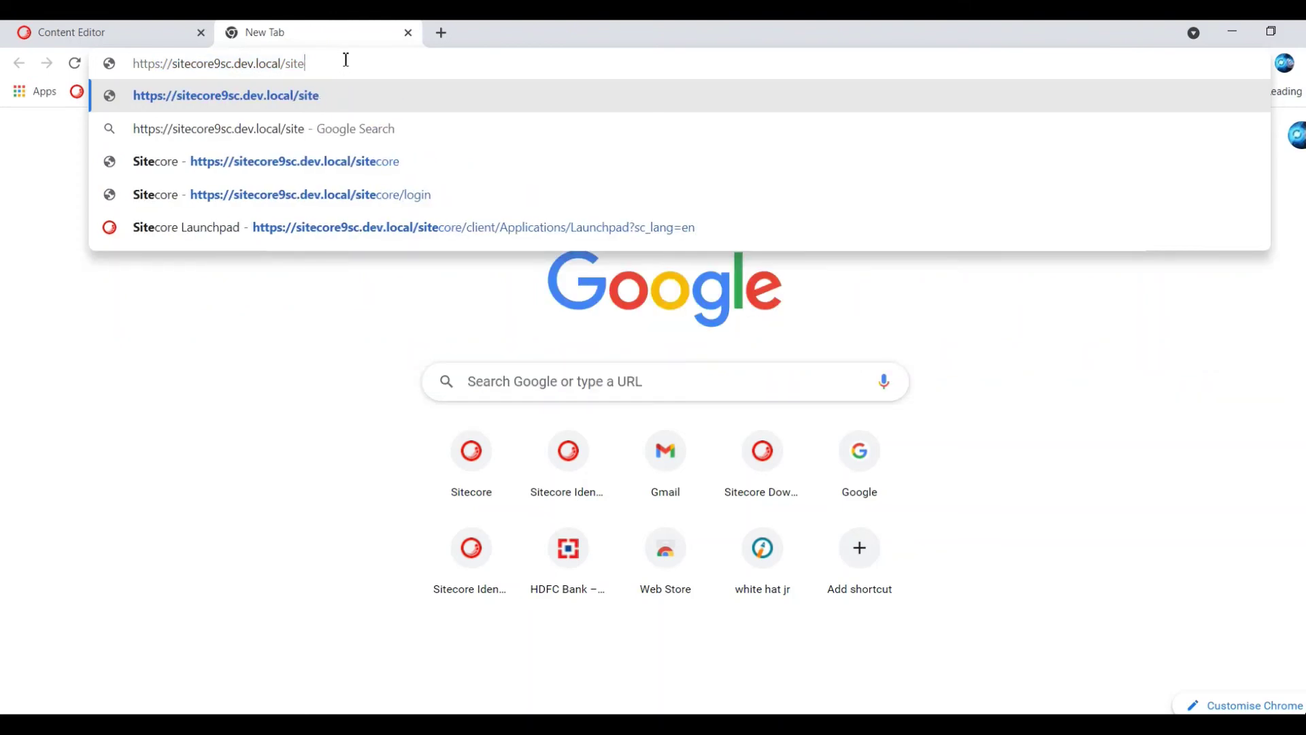
{"action": "key", "text": "BackSpace"}
{"action": "key", "text": "BackSpace"}
{"action": "key", "text": "BackSpace"}
{"action": "key", "text": "BackSpace"}
{"action": "key", "text": "Return"}
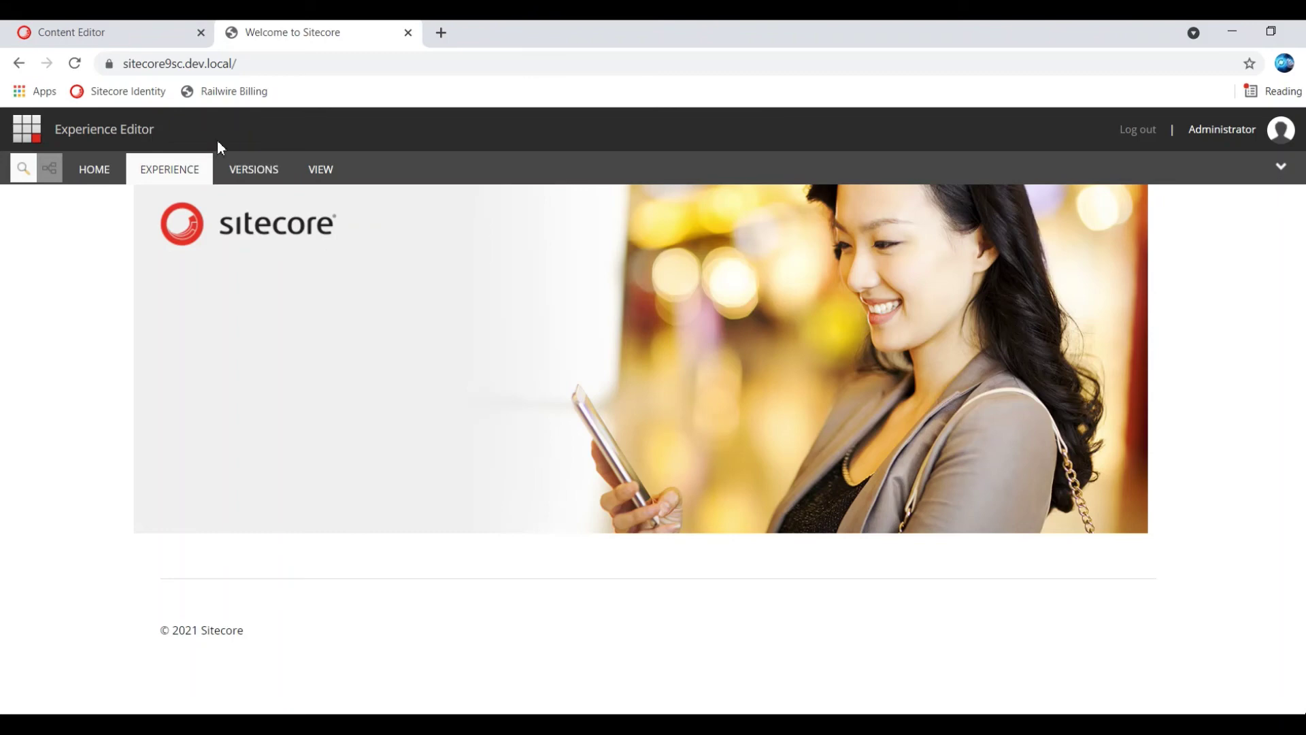
Step: Return to the Content Editor and reopen Personalize for the Default device's Sample Rendering
{"action": "left_click", "coordinate": [120, 39]}
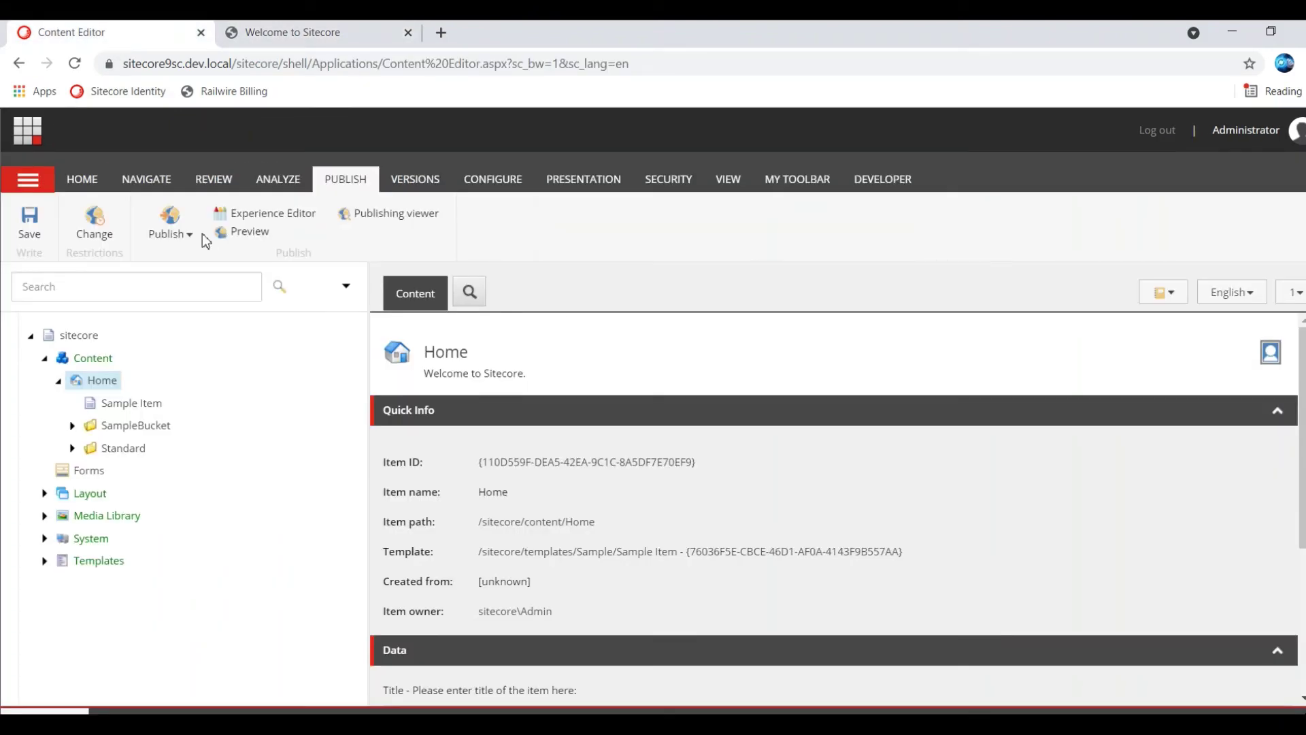
{"action": "left_click", "coordinate": [581, 184]}
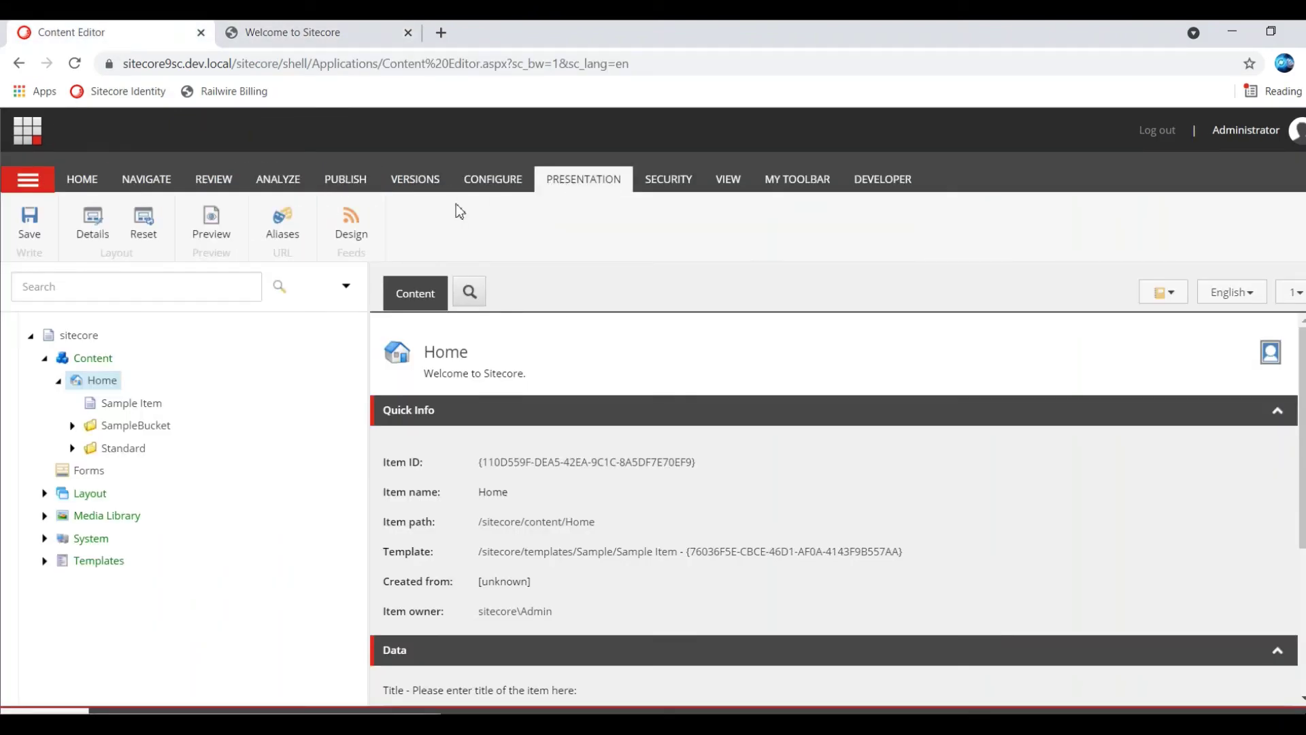
{"action": "left_click", "coordinate": [99, 221]}
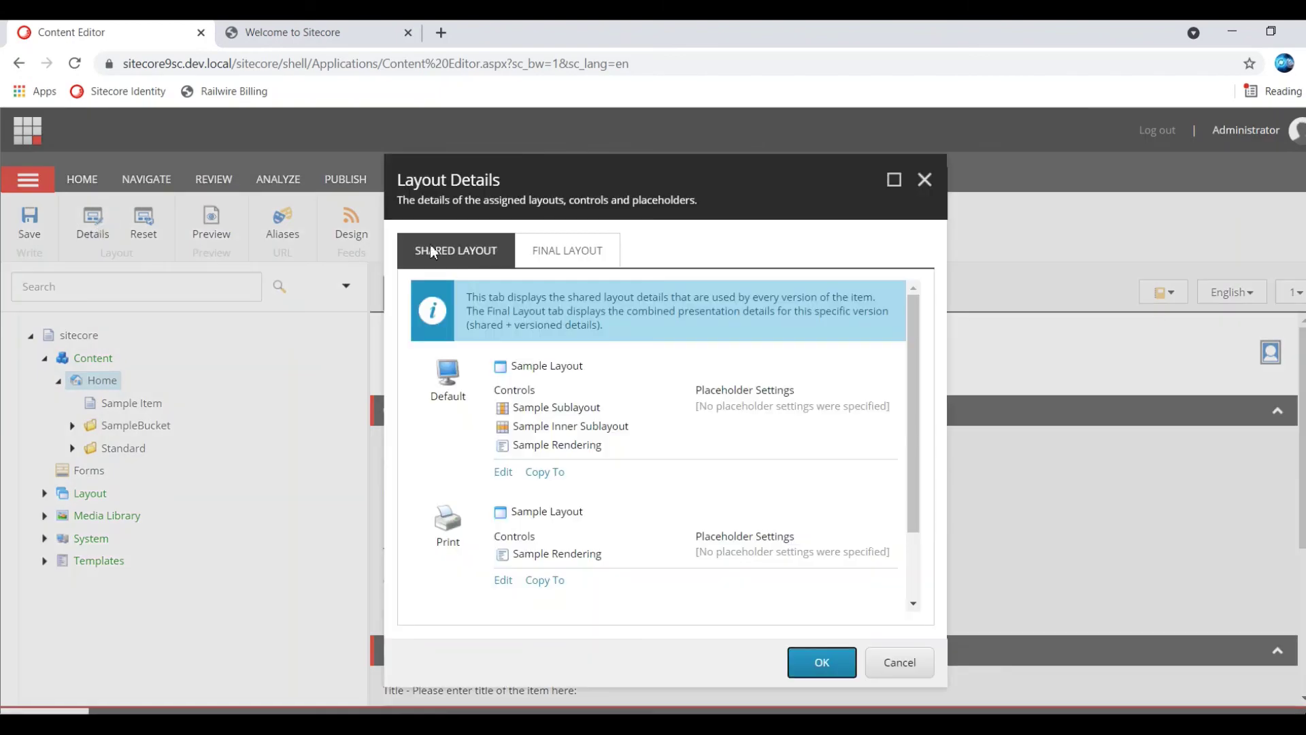
{"action": "left_click", "coordinate": [568, 265]}
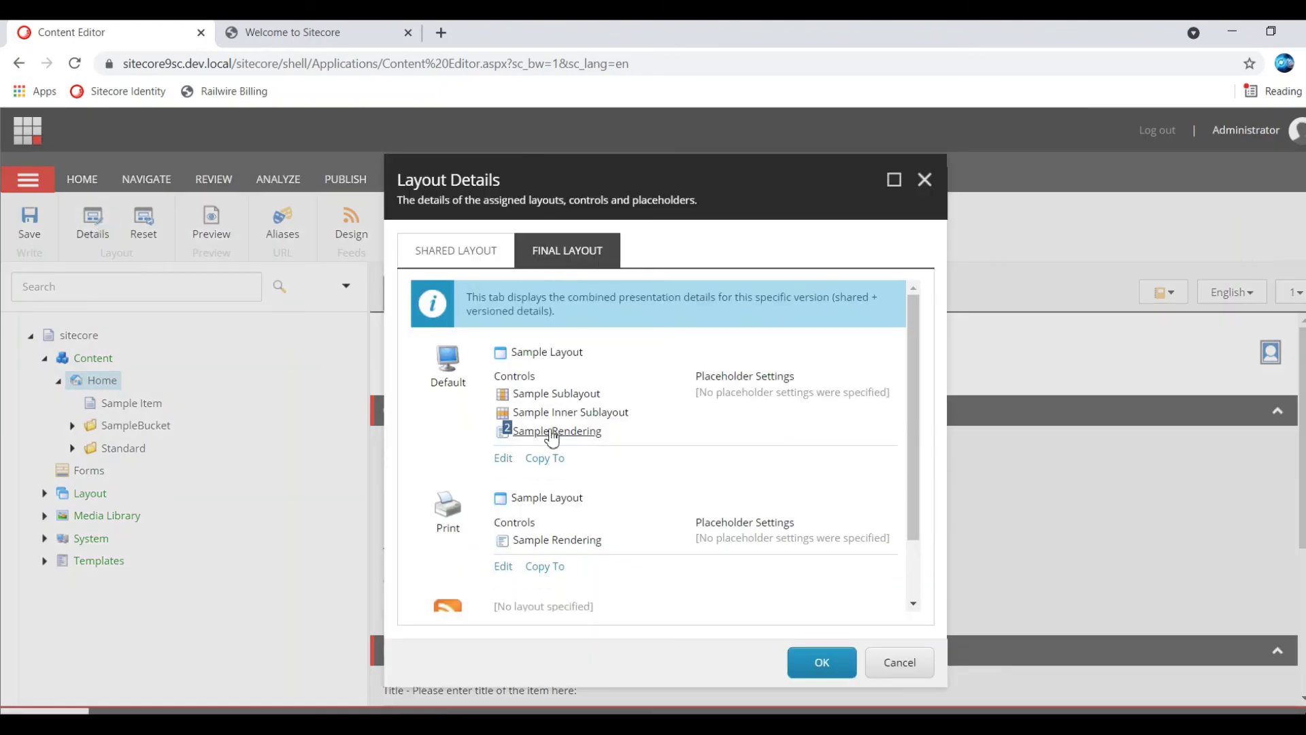
{"action": "left_click", "coordinate": [504, 458]}
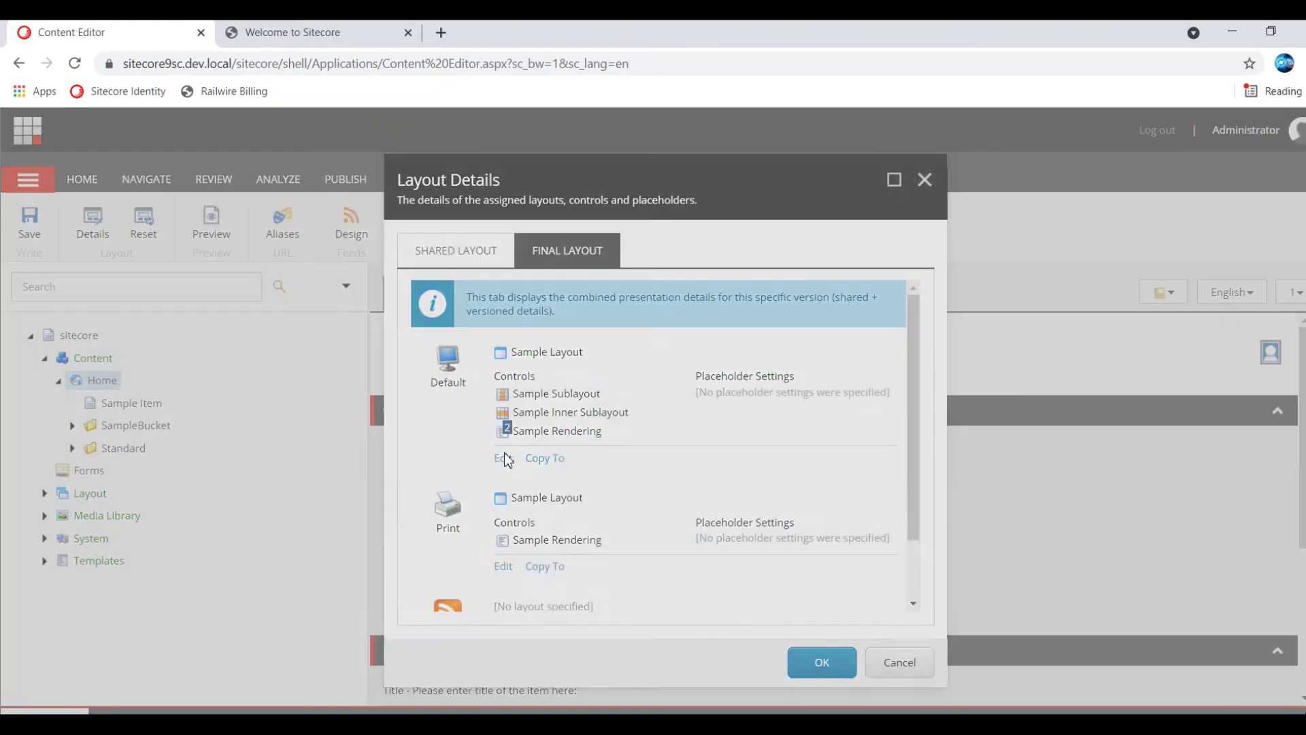
{"action": "left_click", "coordinate": [443, 306]}
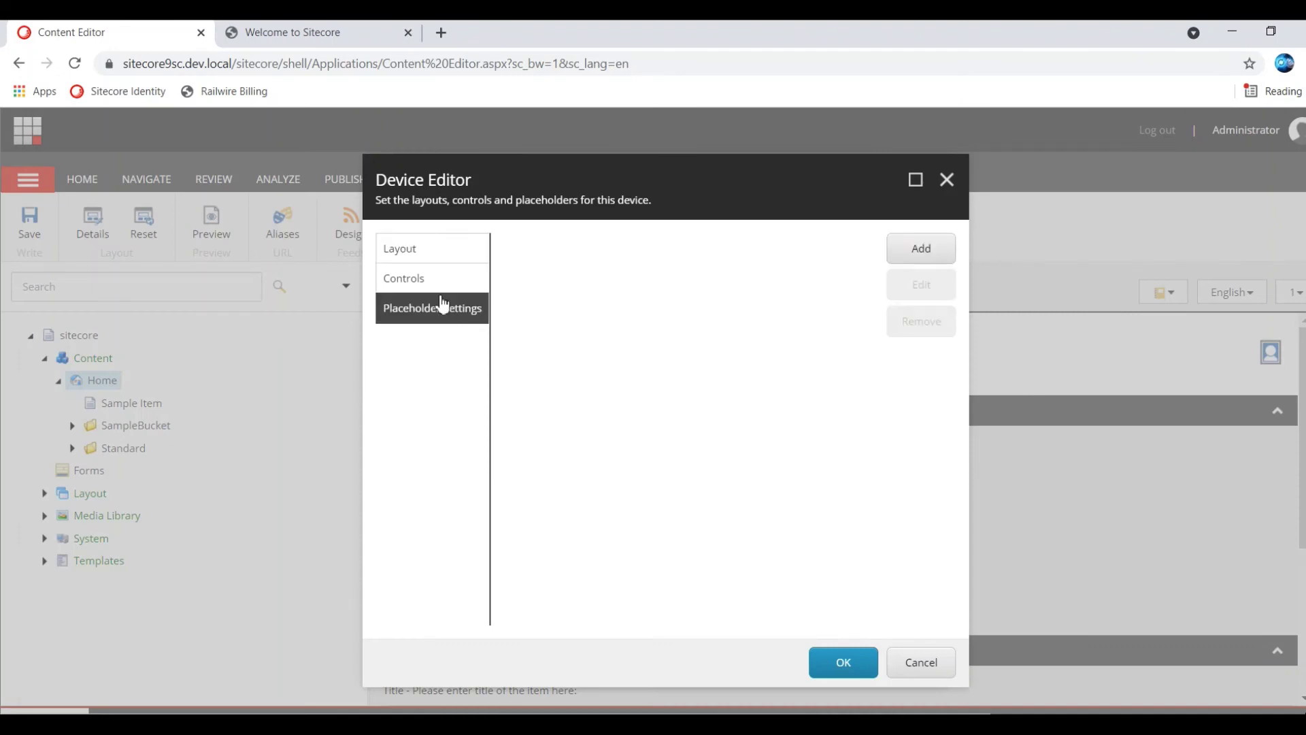
{"action": "left_click", "coordinate": [430, 280]}
{"action": "left_click", "coordinate": [544, 320]}
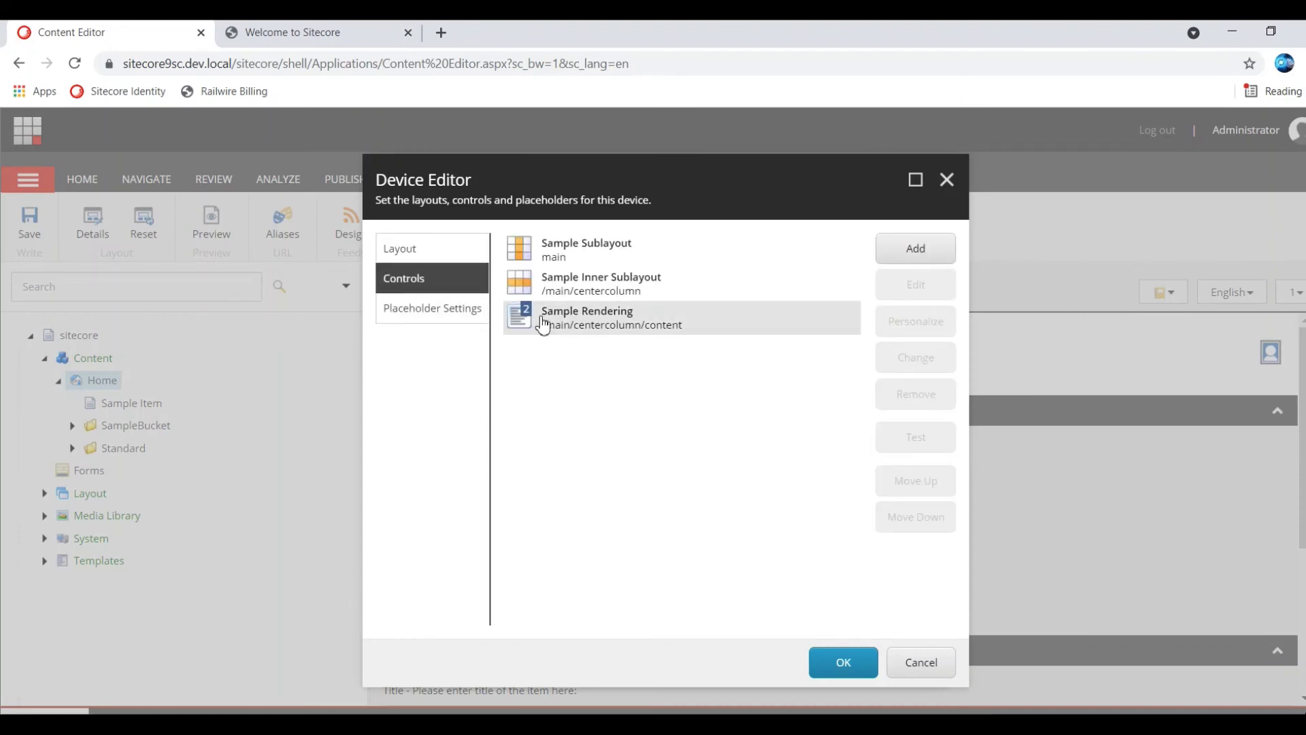
{"action": "left_click", "coordinate": [912, 328]}
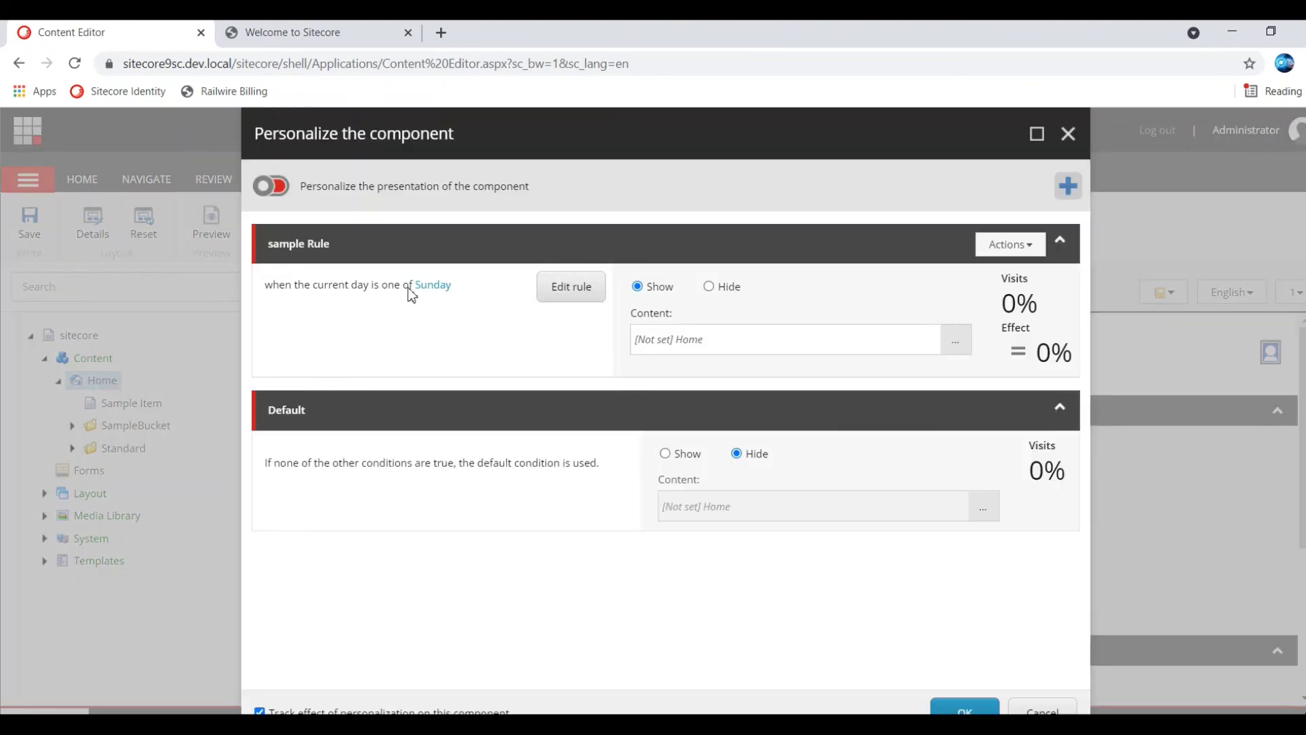
Step: Switch sample Rule's day from Sunday to Saturday and confirm all open layout dialogs
{"action": "left_click", "coordinate": [561, 294]}
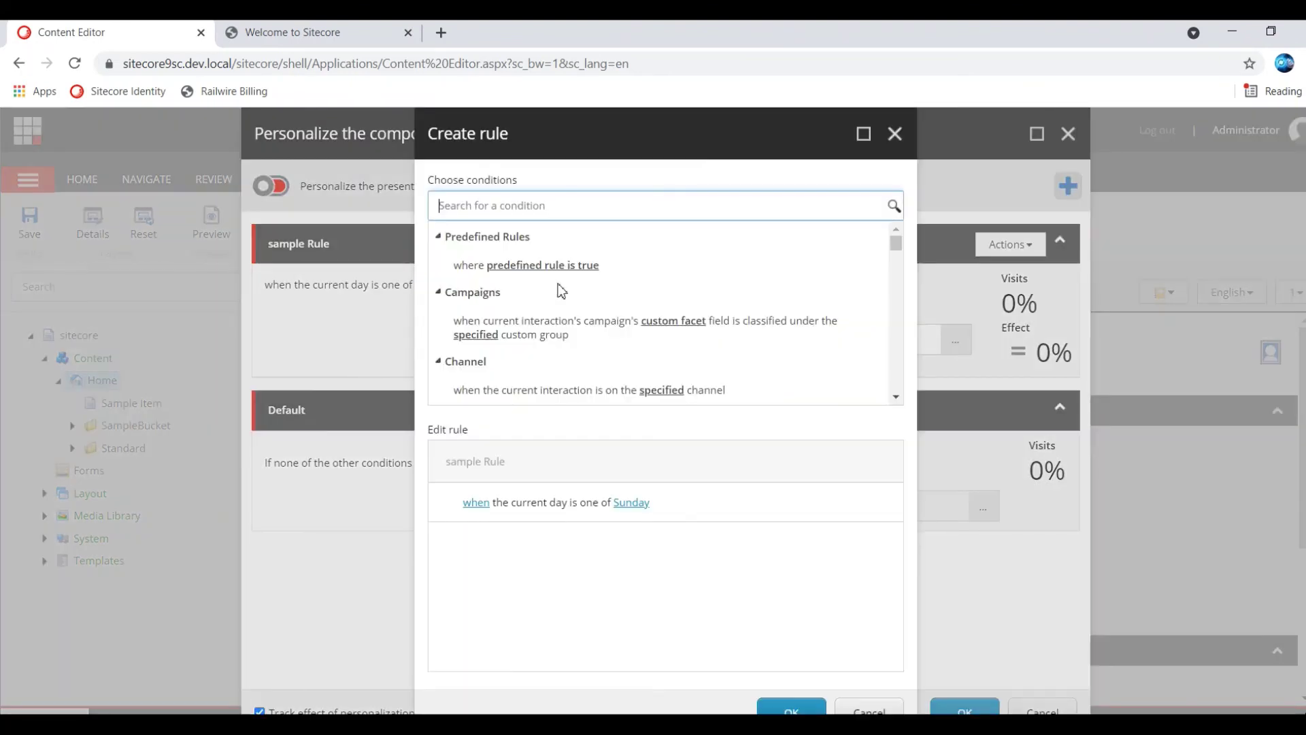
{"action": "left_click", "coordinate": [635, 504]}
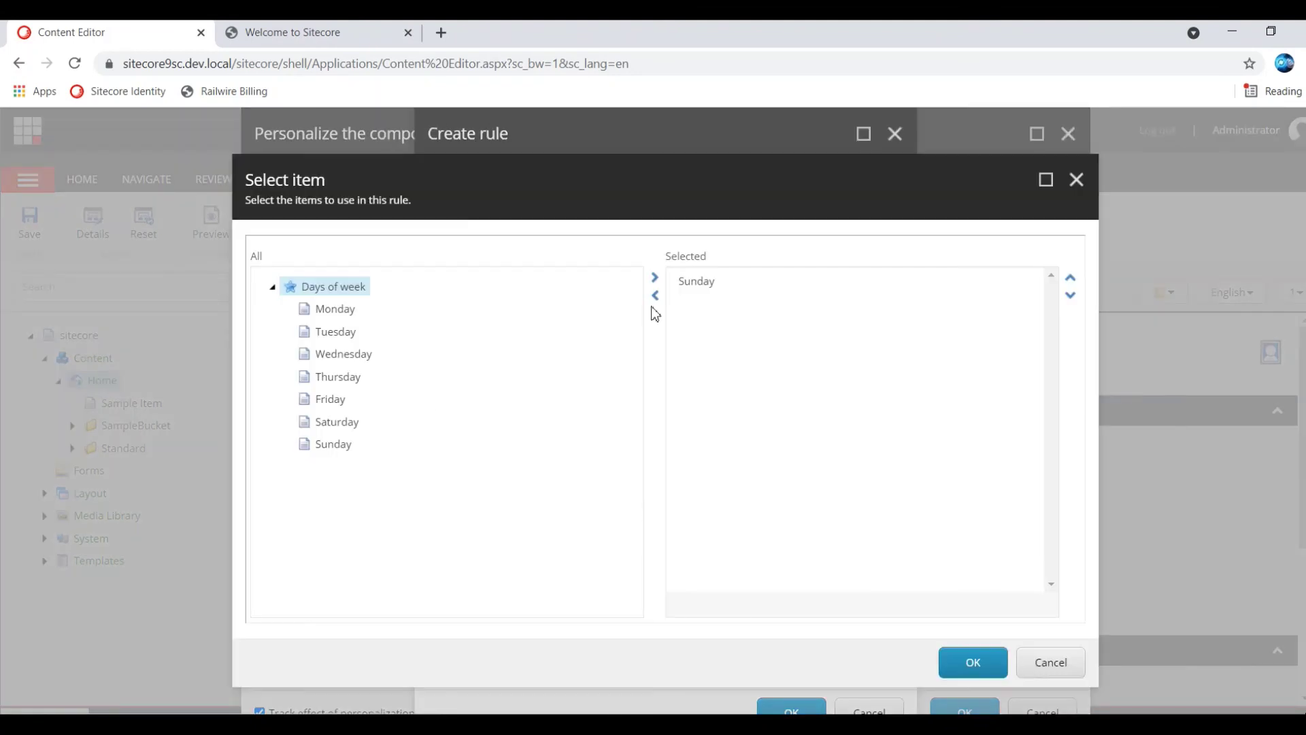
{"action": "double_click", "coordinate": [689, 283]}
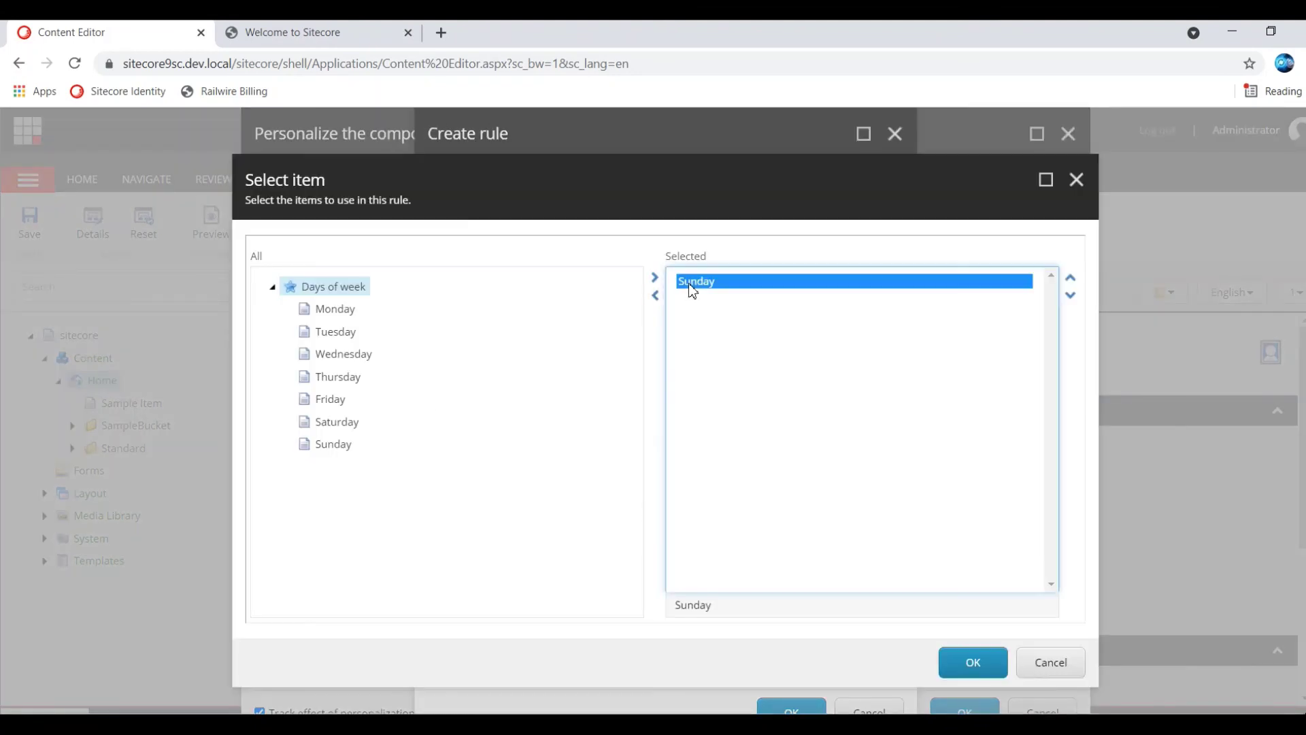
{"action": "double_click", "coordinate": [333, 423]}
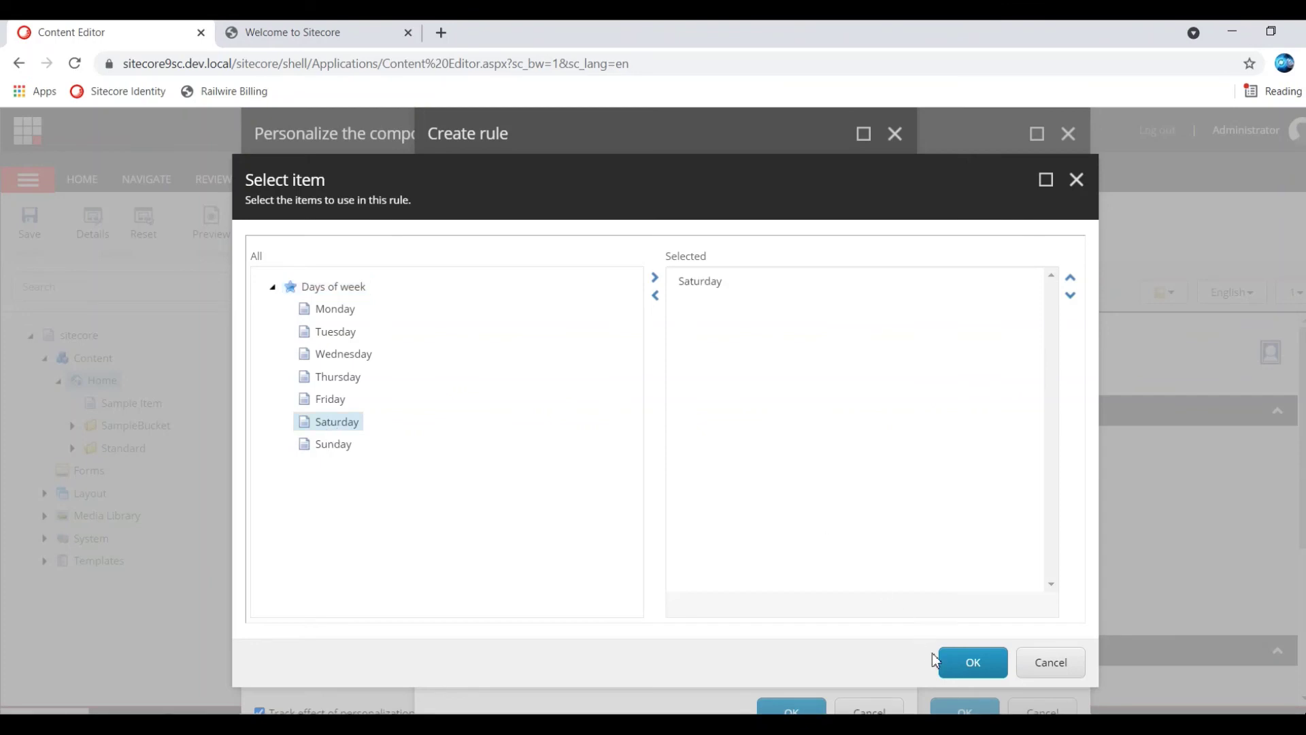
{"action": "left_click", "coordinate": [964, 676]}
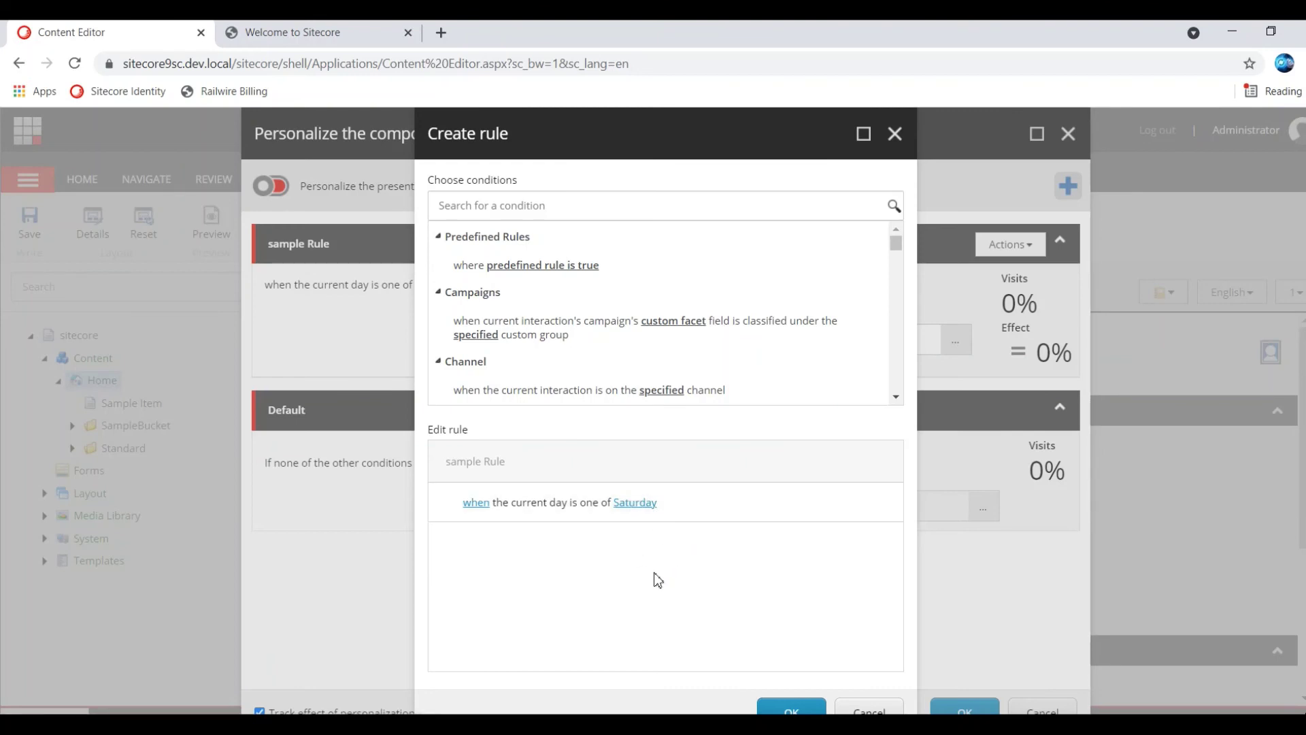
{"action": "left_click", "coordinate": [780, 708]}
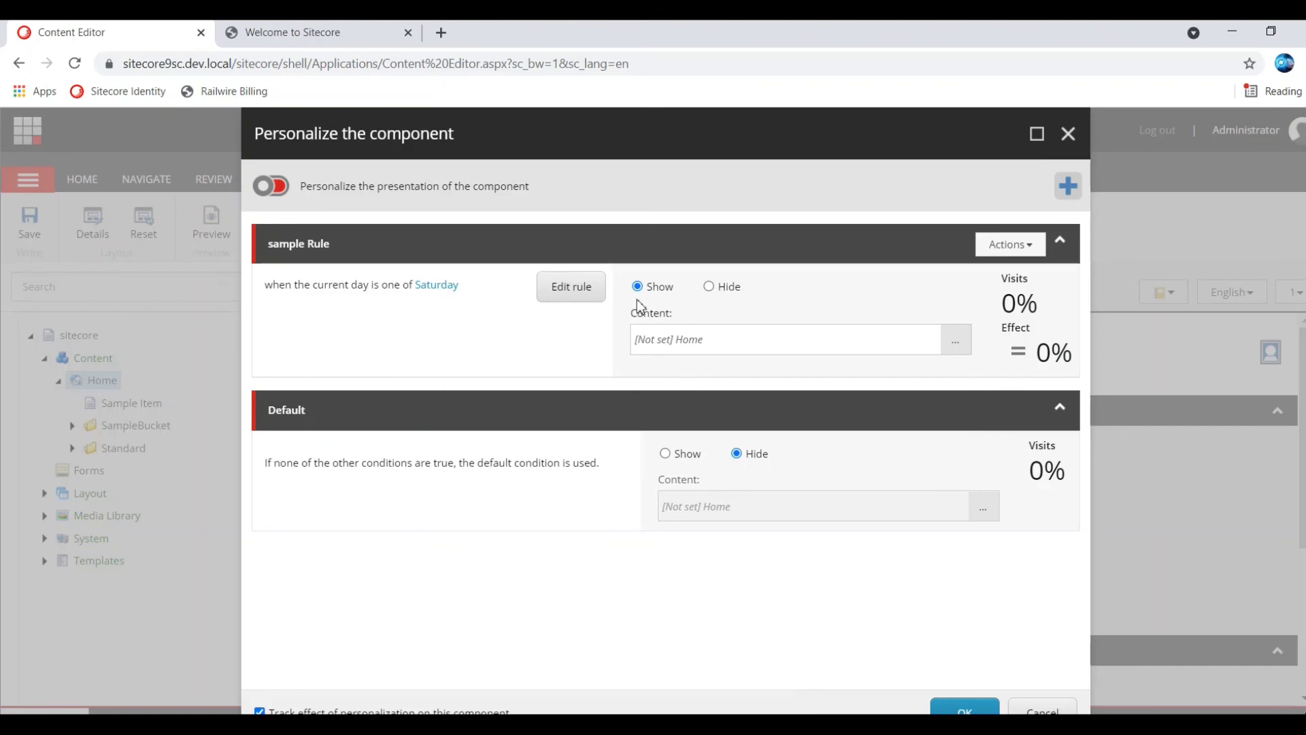
{"action": "left_click", "coordinate": [959, 709]}
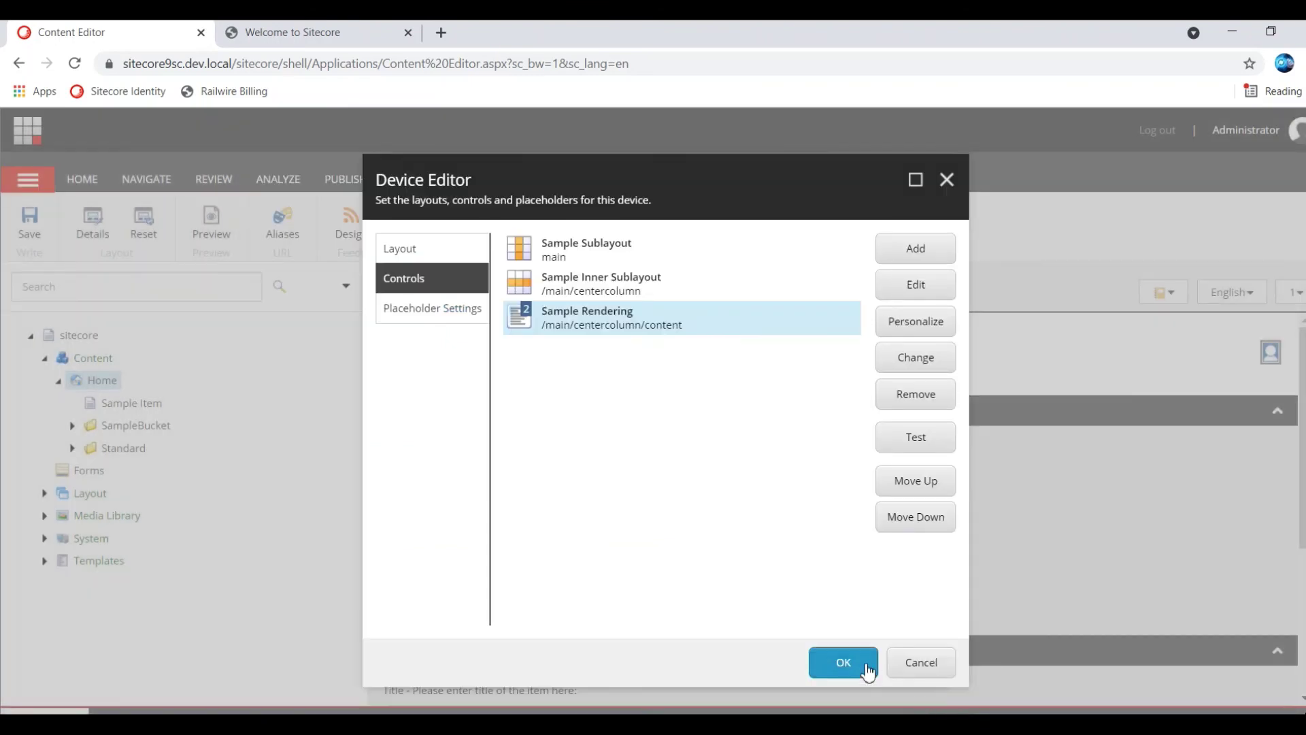
{"action": "left_click", "coordinate": [842, 662]}
{"action": "left_click", "coordinate": [835, 663]}
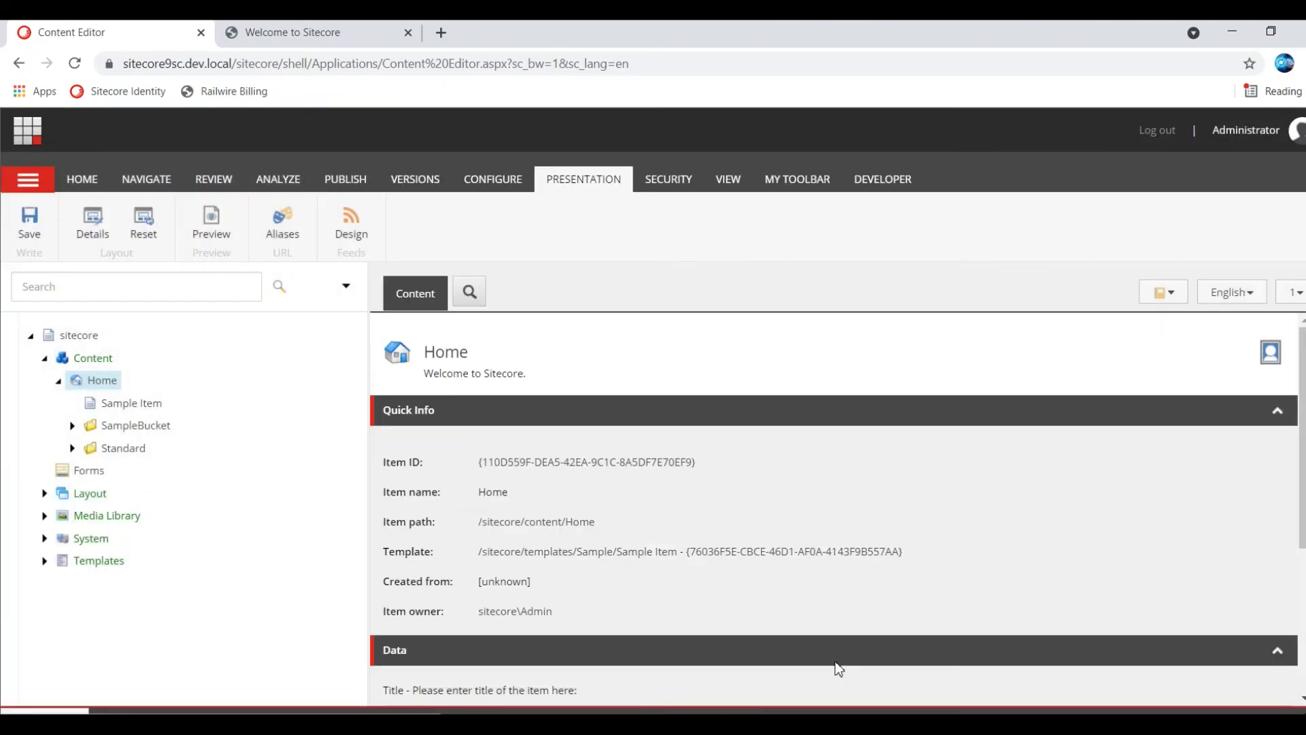
Step: Save the Home item, publish just that item to web, and close the results
{"action": "left_click", "coordinate": [27, 221]}
{"action": "left_click", "coordinate": [353, 190]}
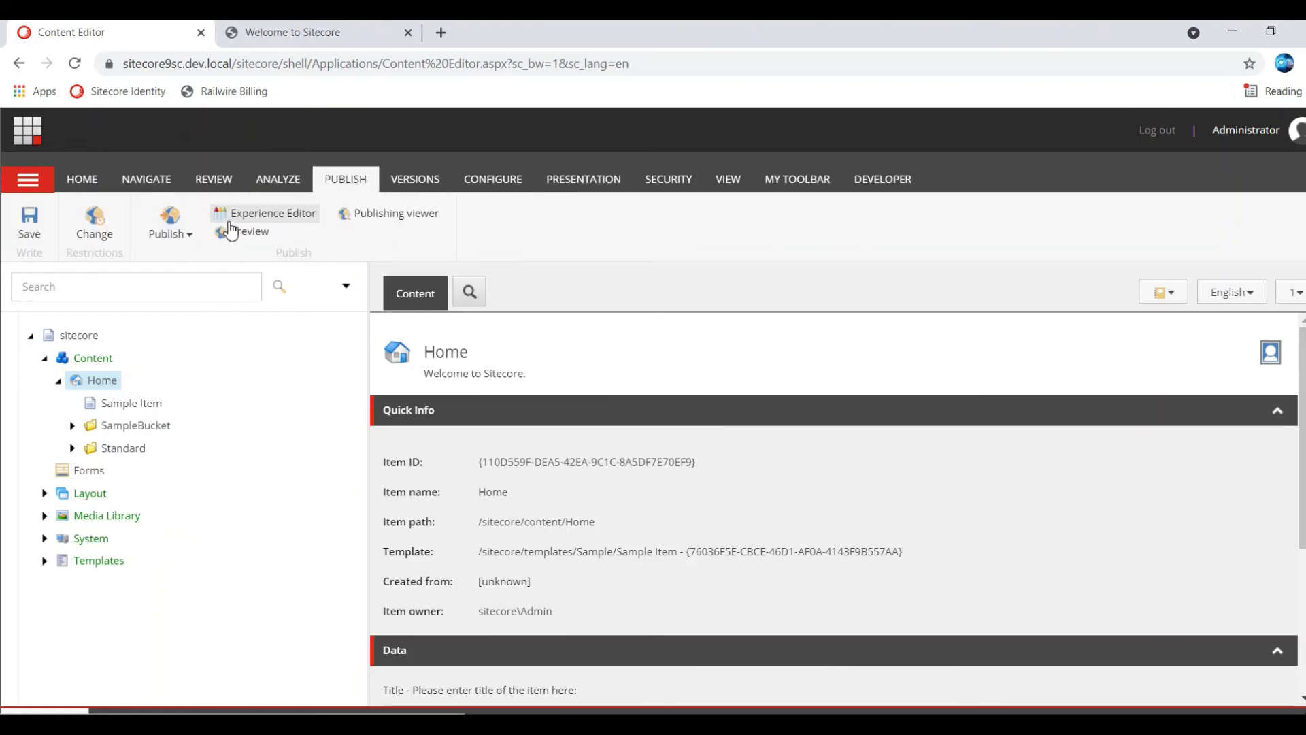
{"action": "left_click", "coordinate": [190, 250]}
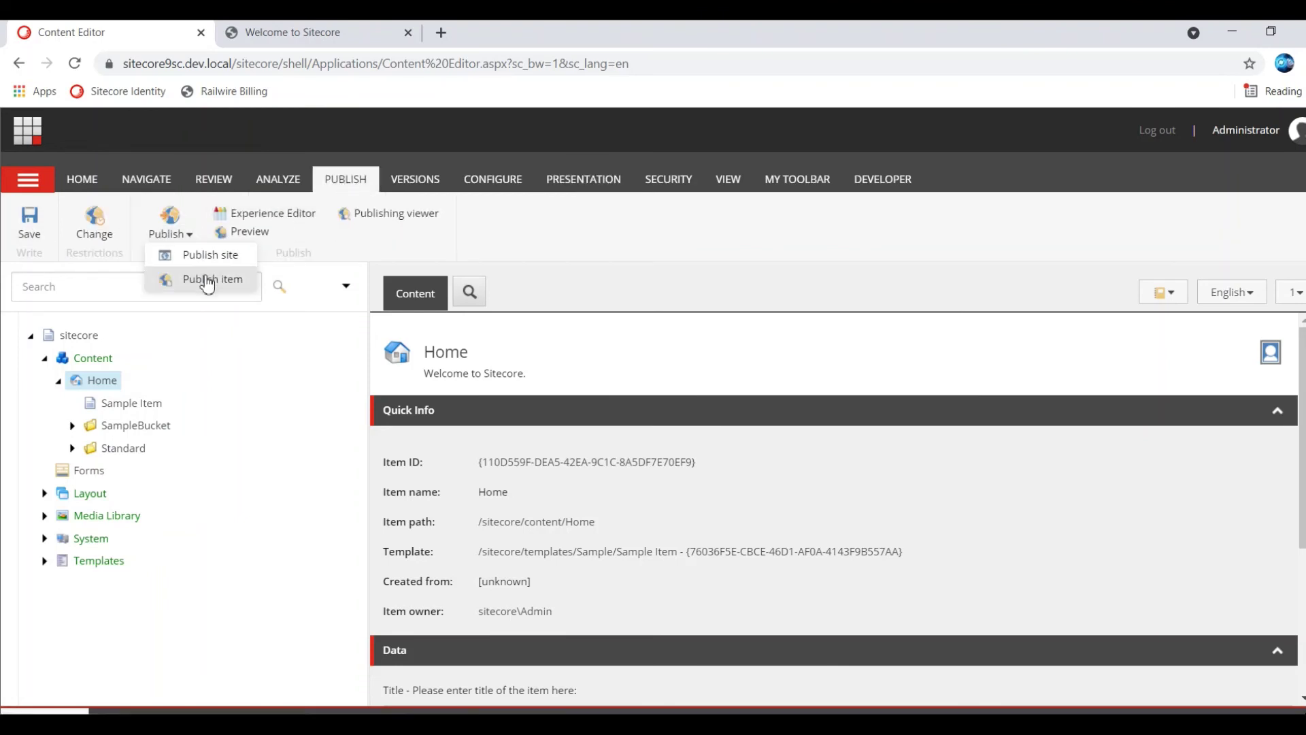
{"action": "left_click", "coordinate": [204, 275]}
{"action": "left_click", "coordinate": [752, 660]}
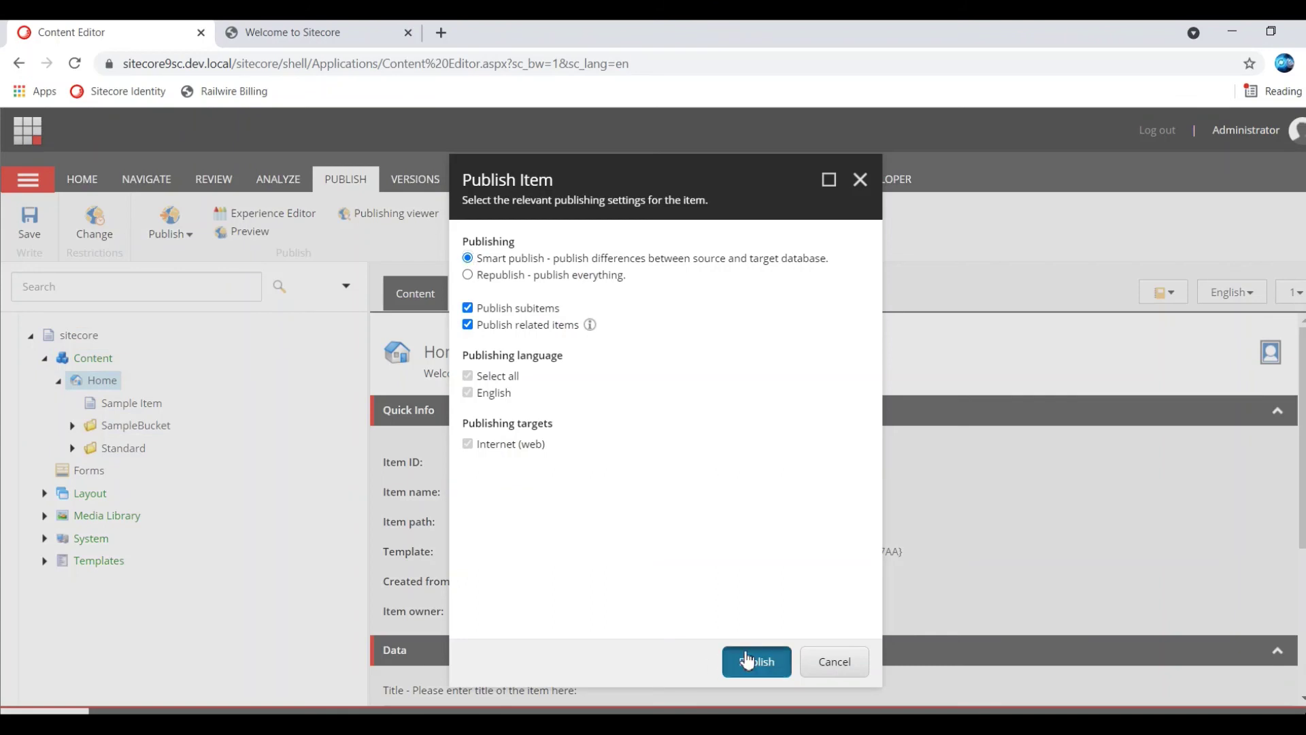
{"action": "left_click", "coordinate": [767, 499]}
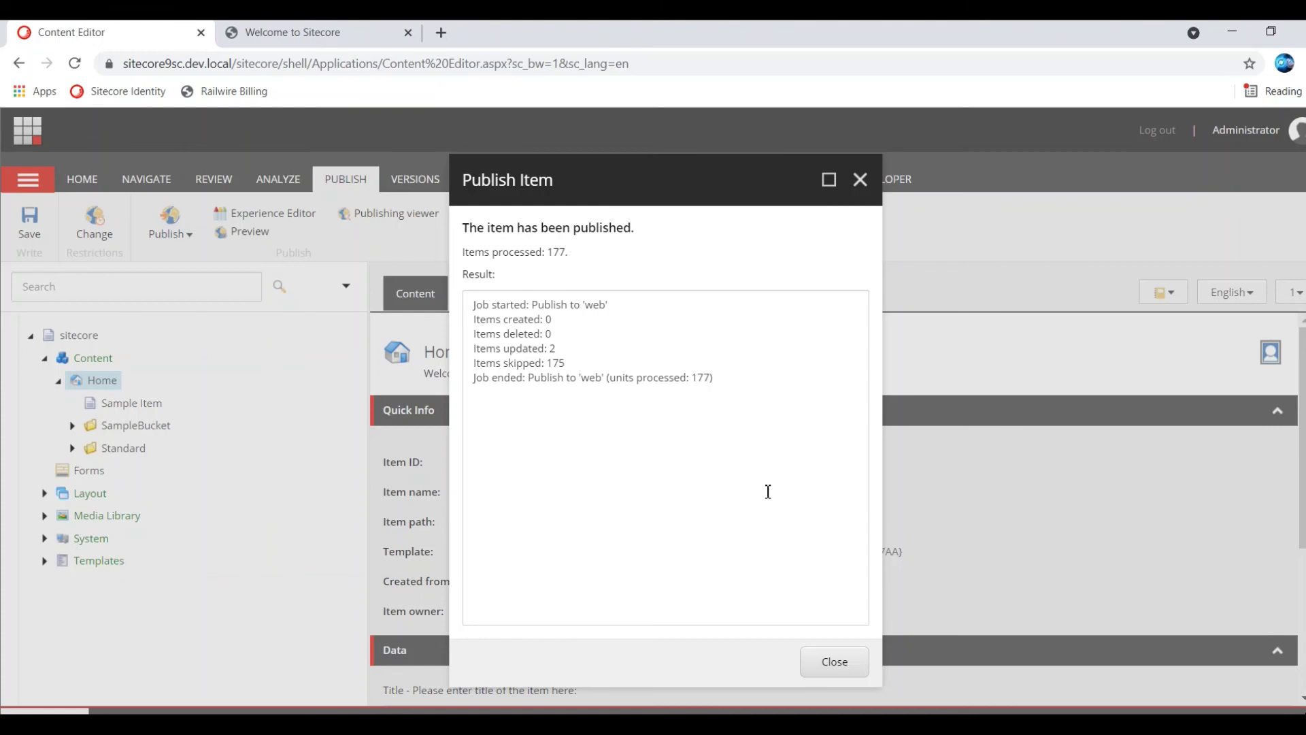
{"action": "left_click", "coordinate": [861, 180]}
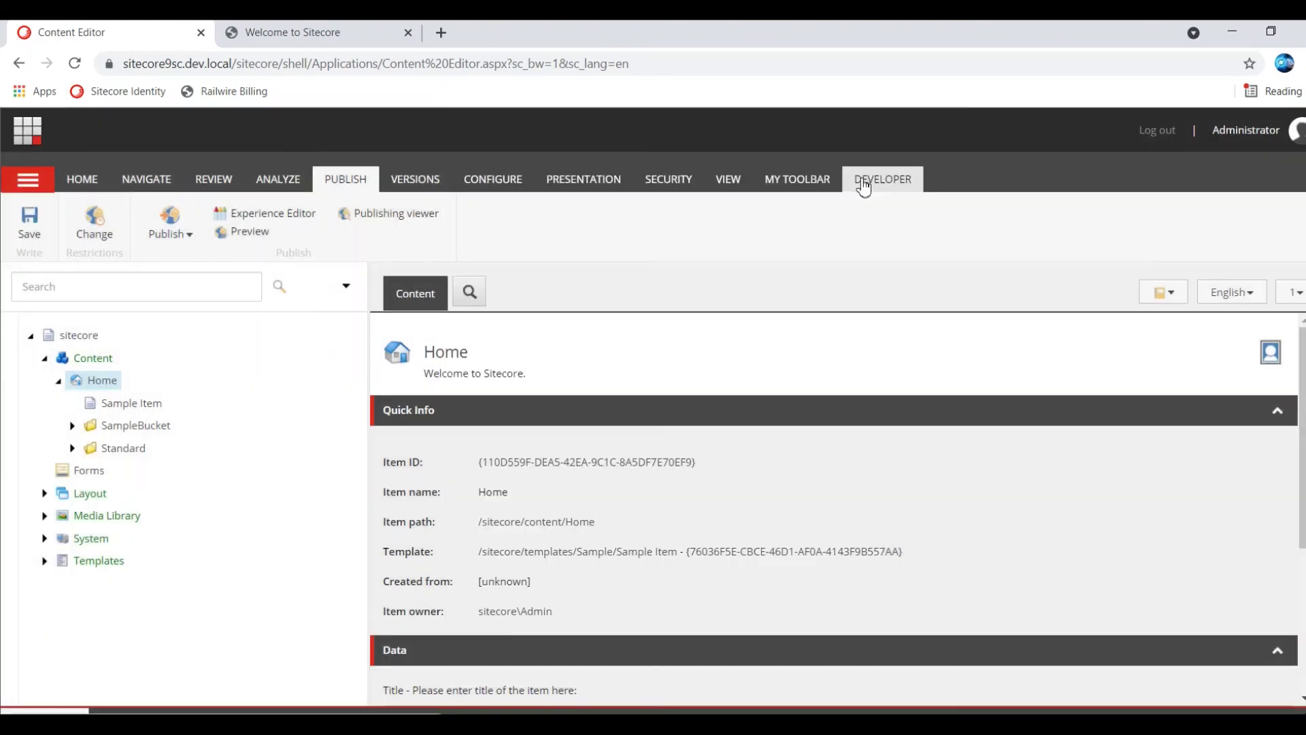
Step: Reload the home page in a new tab and scroll down to the Sitecore Experience Serialization demo content
{"action": "left_click", "coordinate": [407, 33]}
{"action": "left_click", "coordinate": [236, 33]}
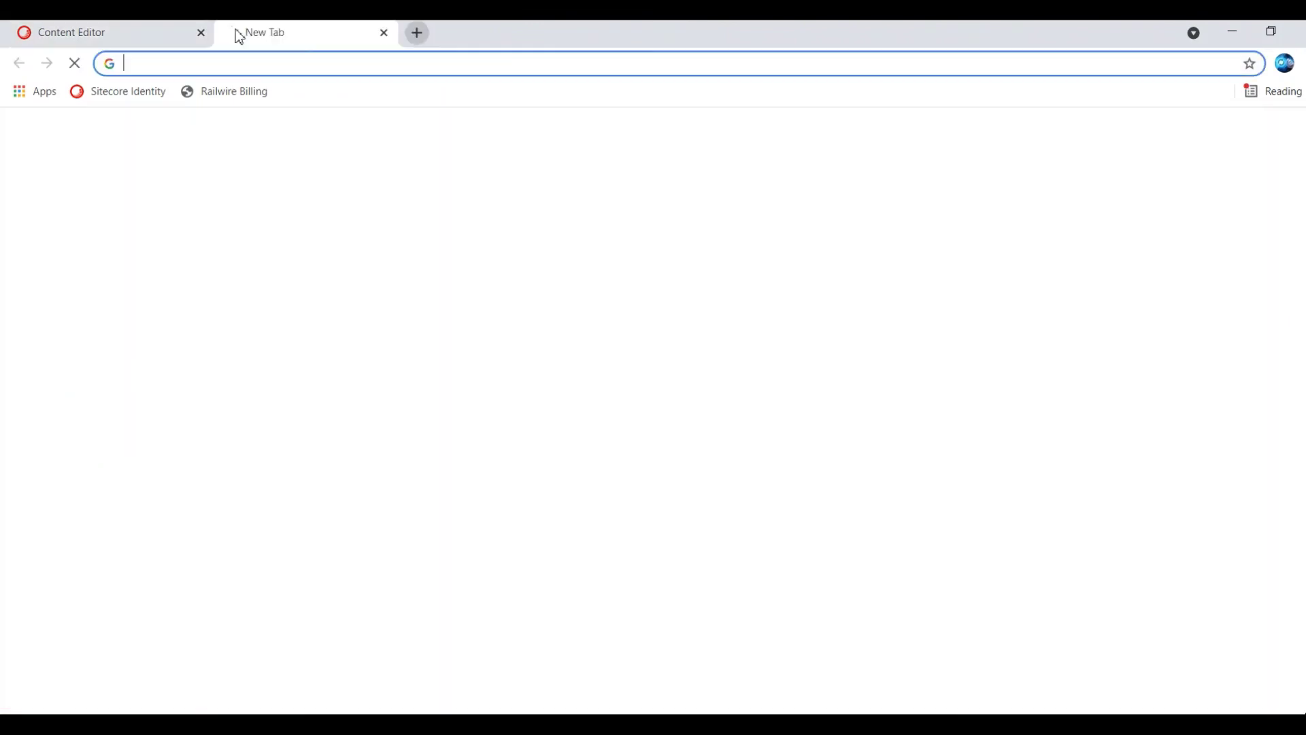
{"action": "type", "text": "htt"}
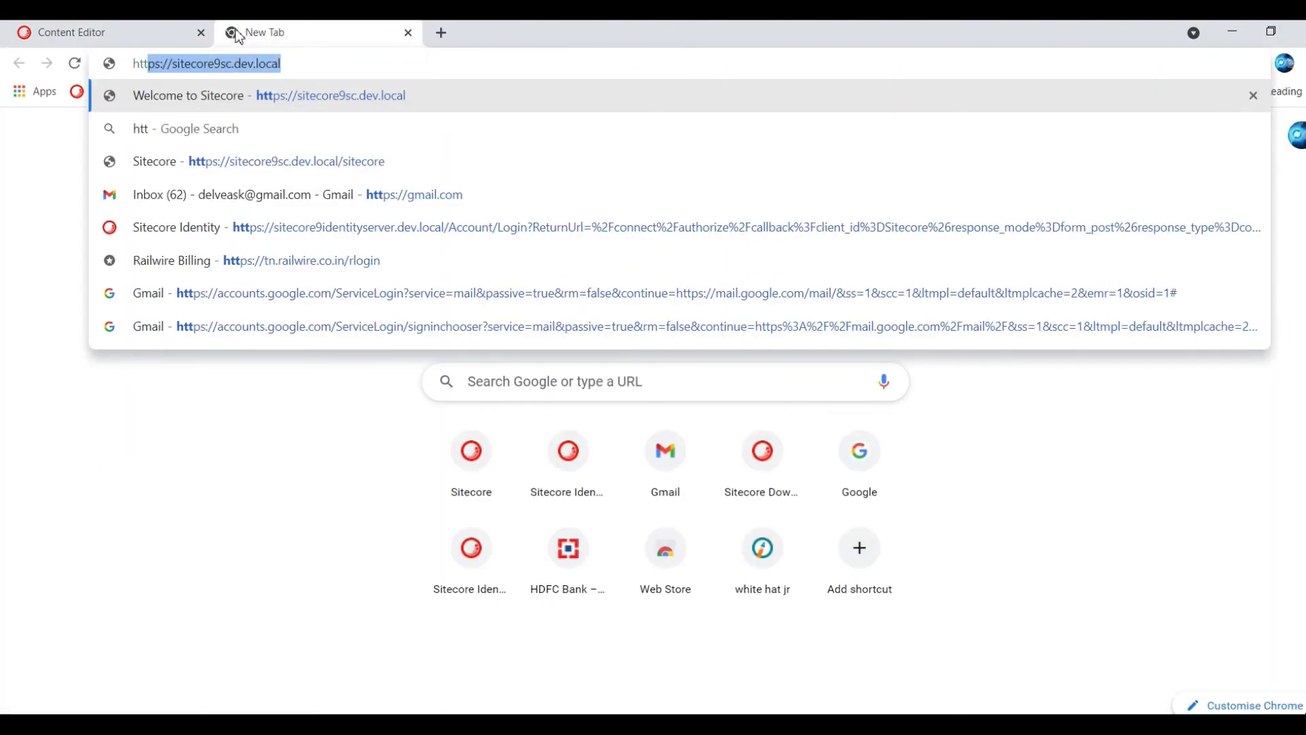
{"action": "key", "text": "Return"}
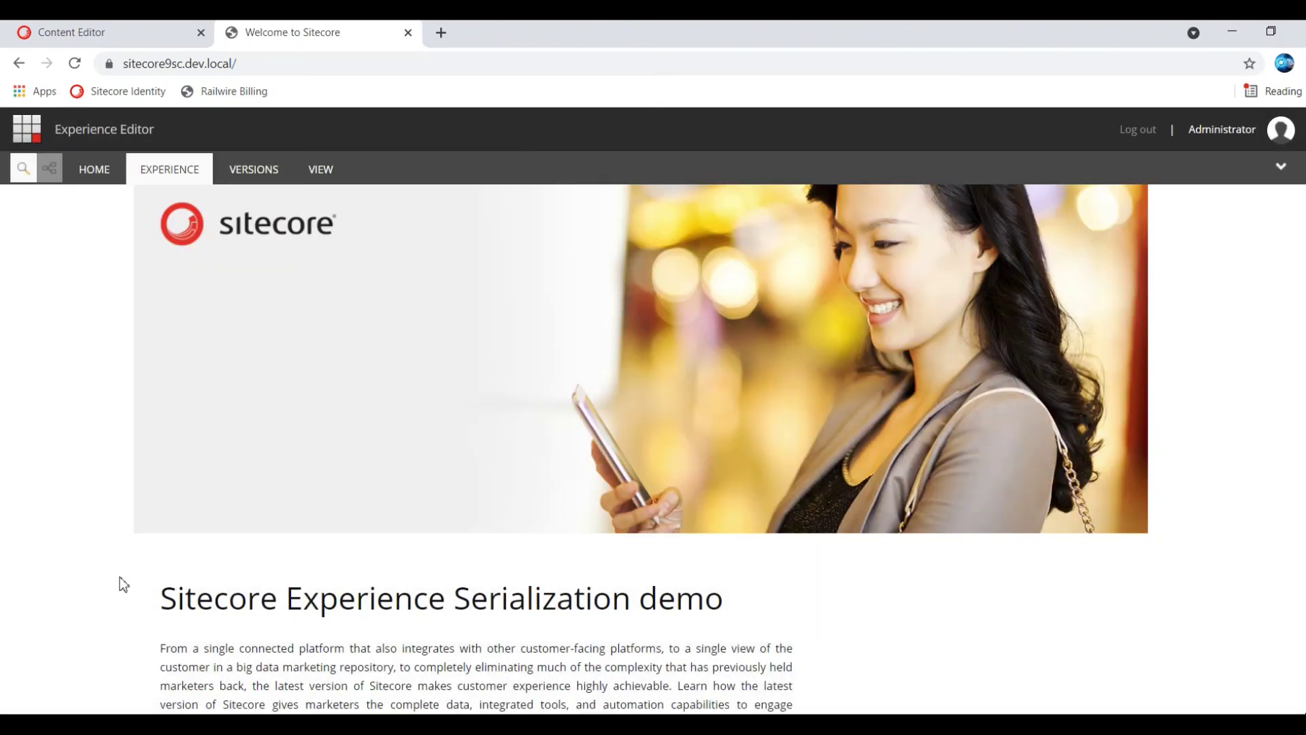
{"action": "scroll", "coordinate": [120, 581], "scroll_direction": "down", "scroll_amount": 2}
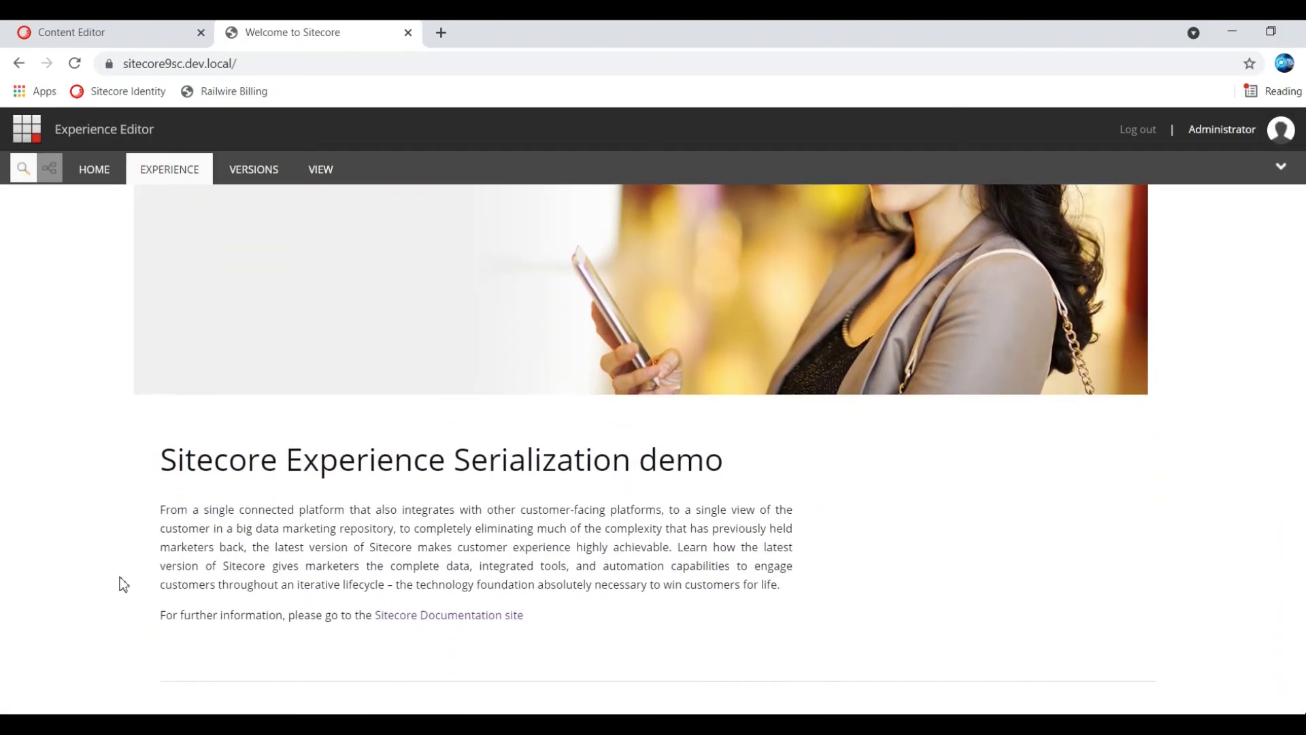